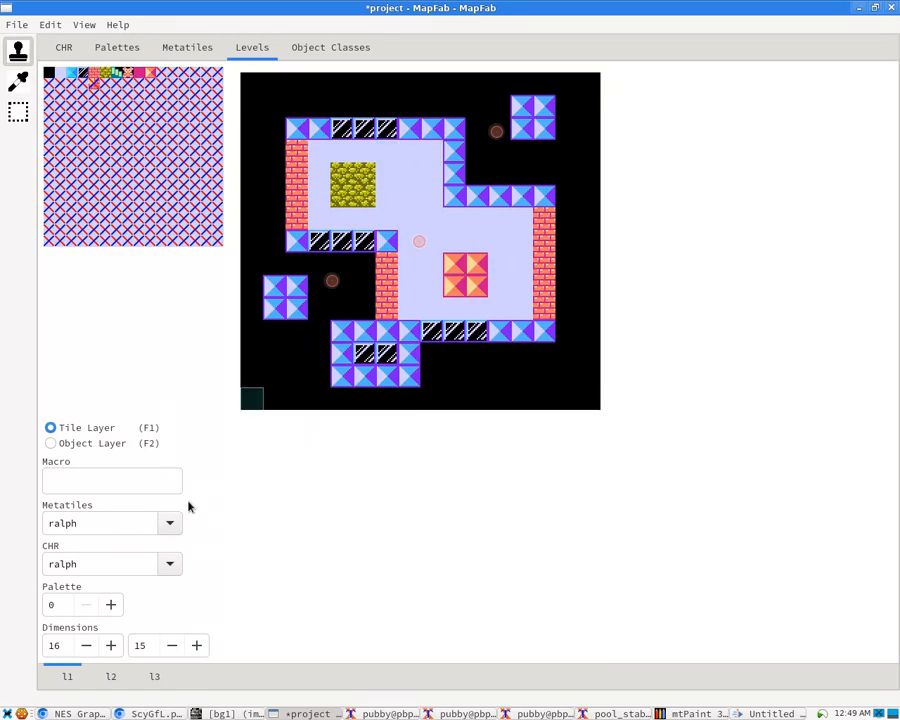
View level l2, return to level l1 and stamp one blue pyramid tile directly beneath the level's upper-right blue block
left_click(122, 676)
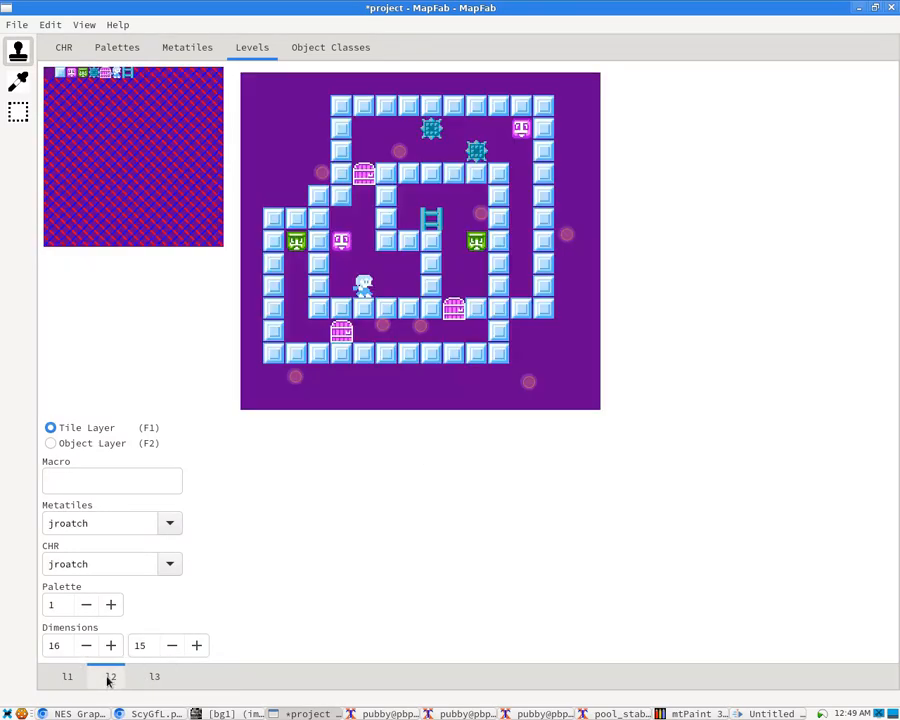
left_click(78, 680)
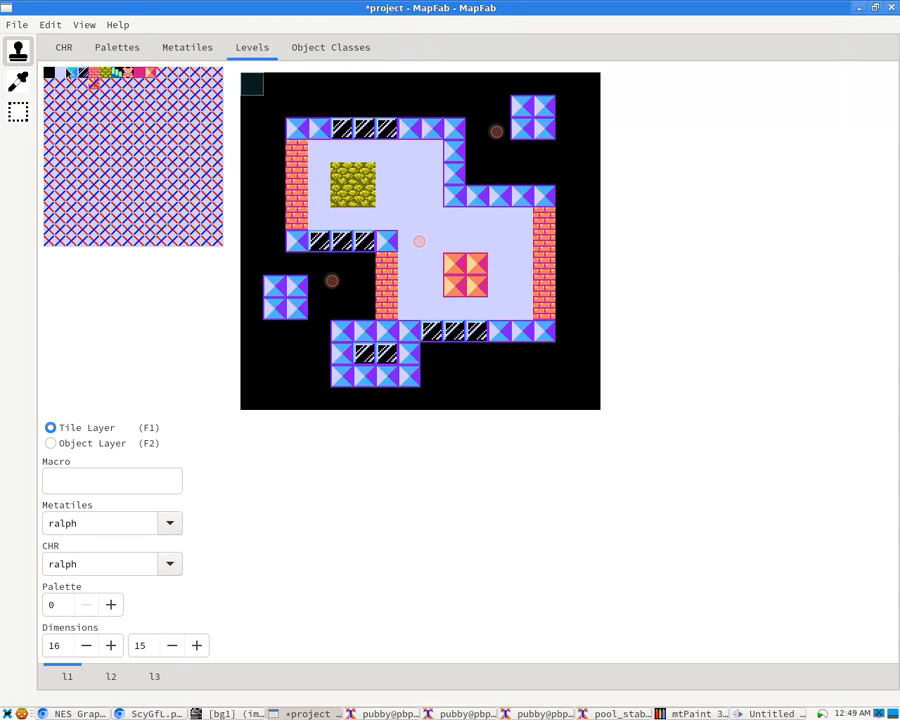
left_click(518, 156)
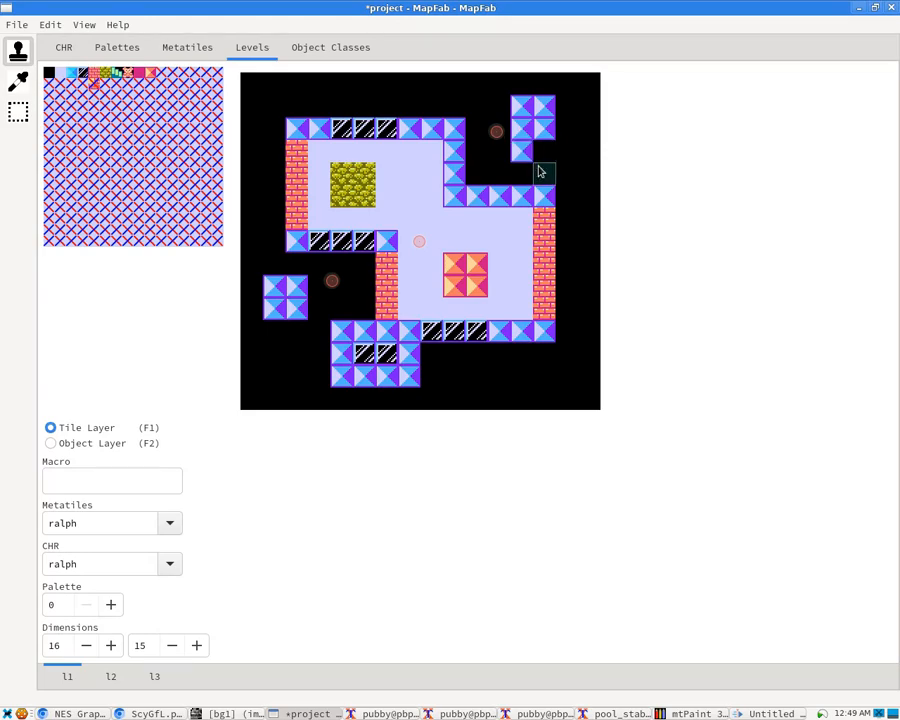
Look through the project's CHR, Palettes, Metatiles, Levels and Object Classes sections, ending on the CHR settings
left_click(193, 50)
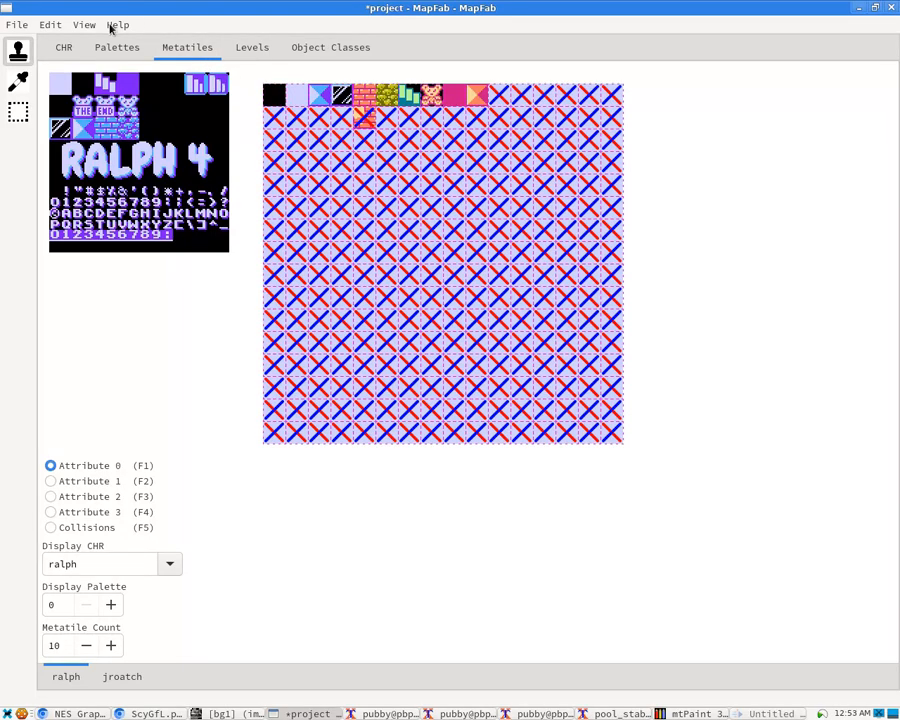
left_click(64, 47)
left_click(115, 46)
left_click(185, 48)
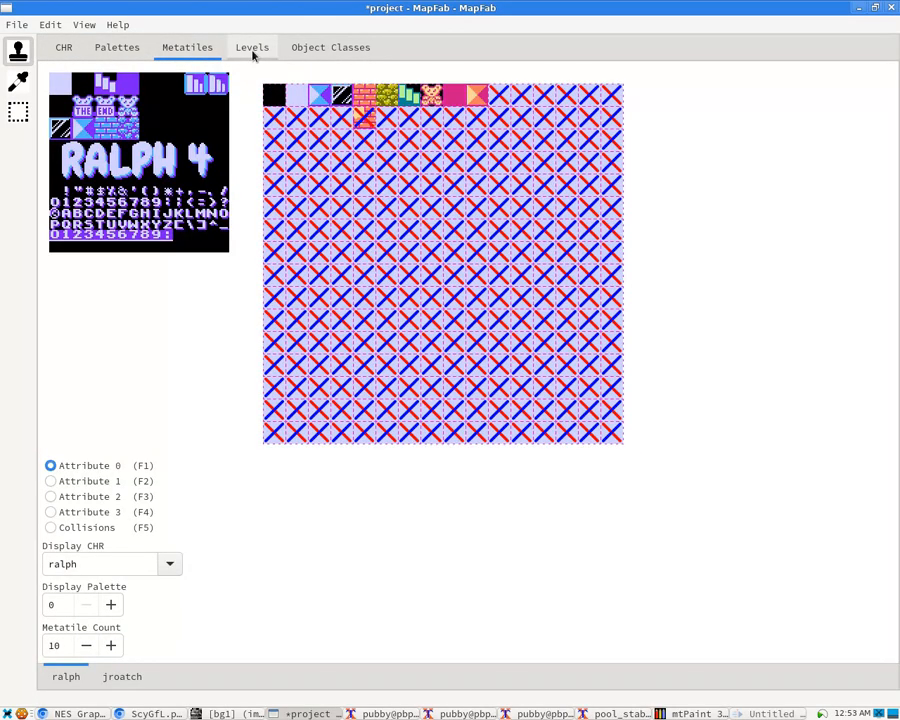
left_click(347, 50)
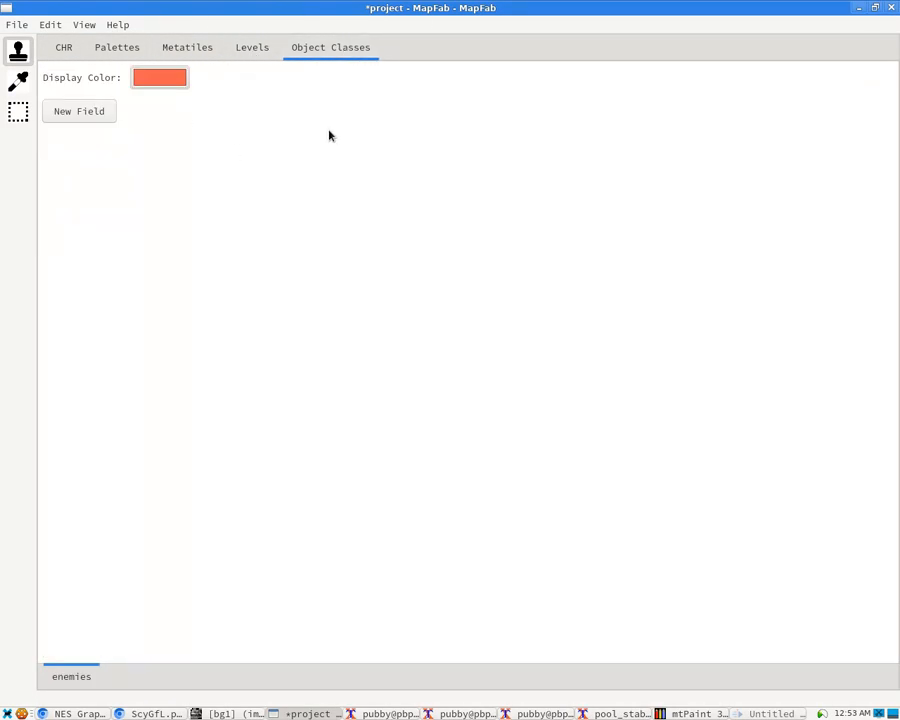
left_click(48, 57)
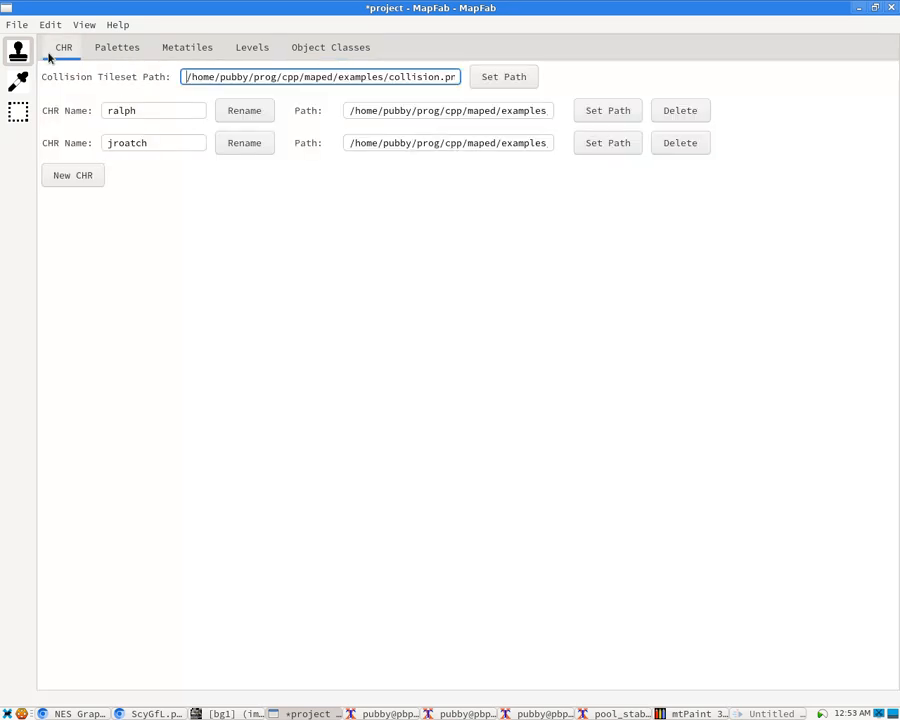
left_click(117, 47)
left_click(185, 48)
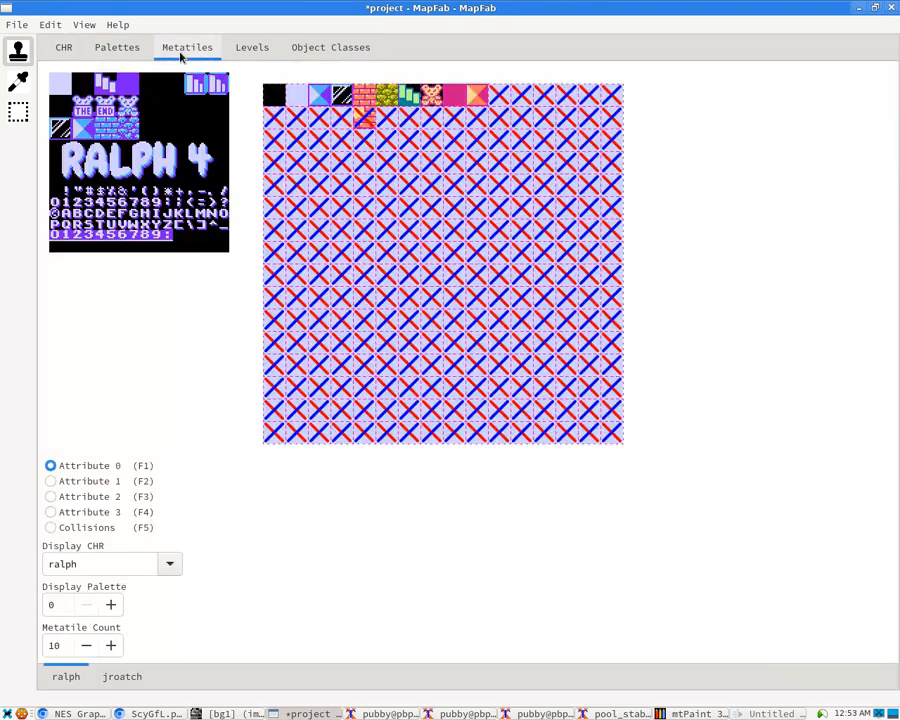
left_click(243, 50)
left_click(347, 52)
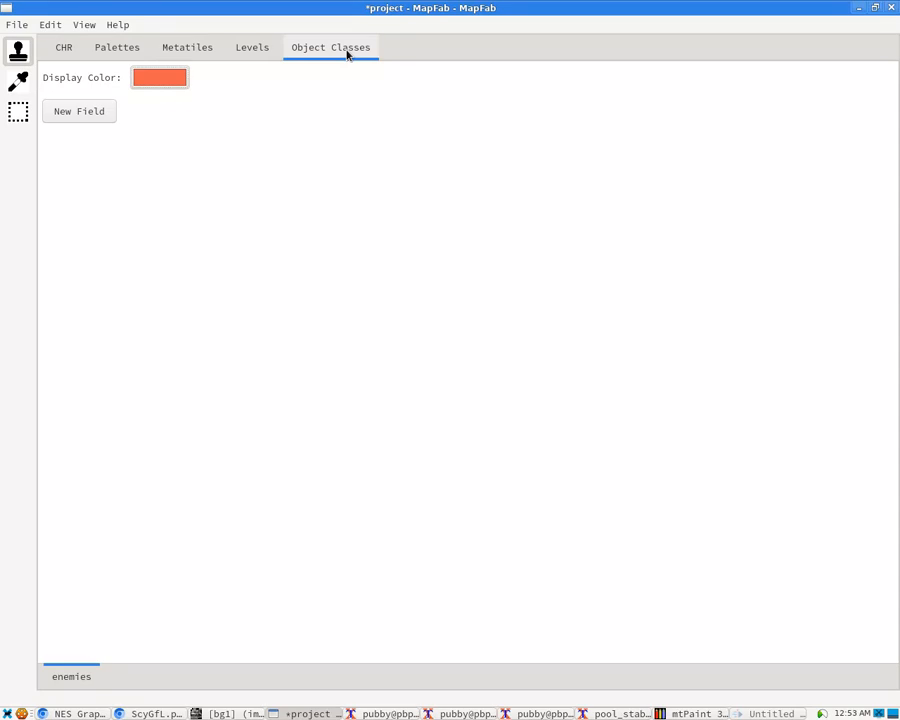
left_click(63, 48)
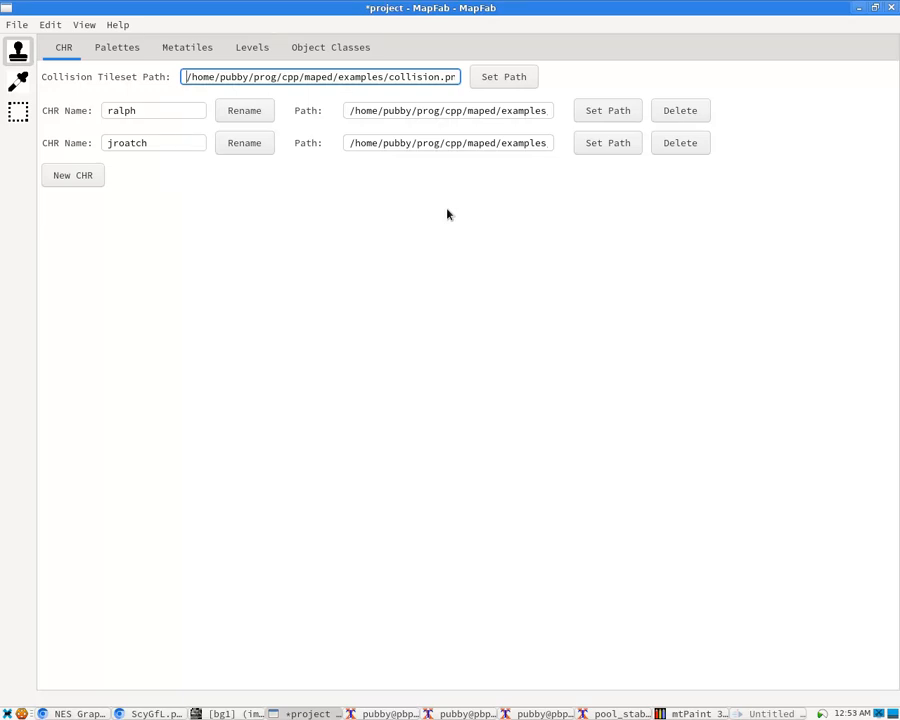
Switch to GIMP and inspect the bg1.png tileset image and its canvas size without changing the image
key("alt+Tab")
middle_click_drag(440, 327, 392, 322)
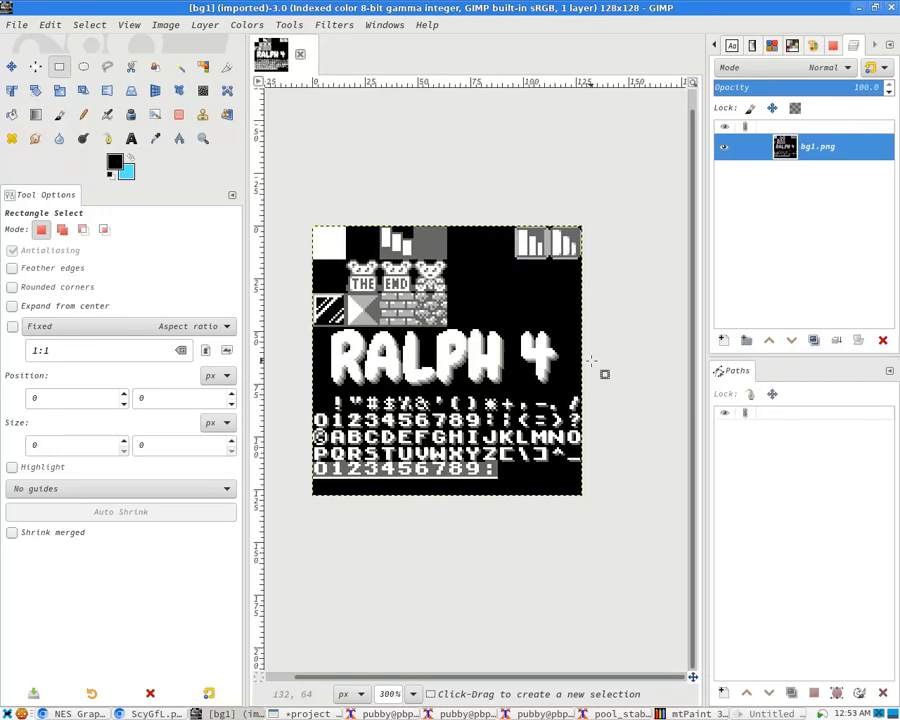
left_click(165, 24)
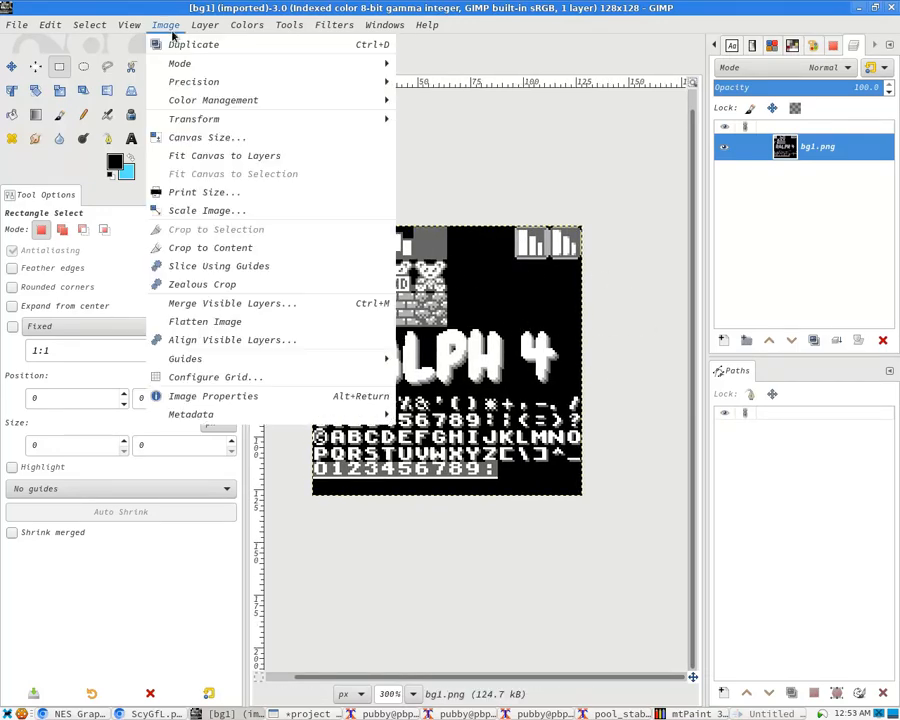
left_click(204, 137)
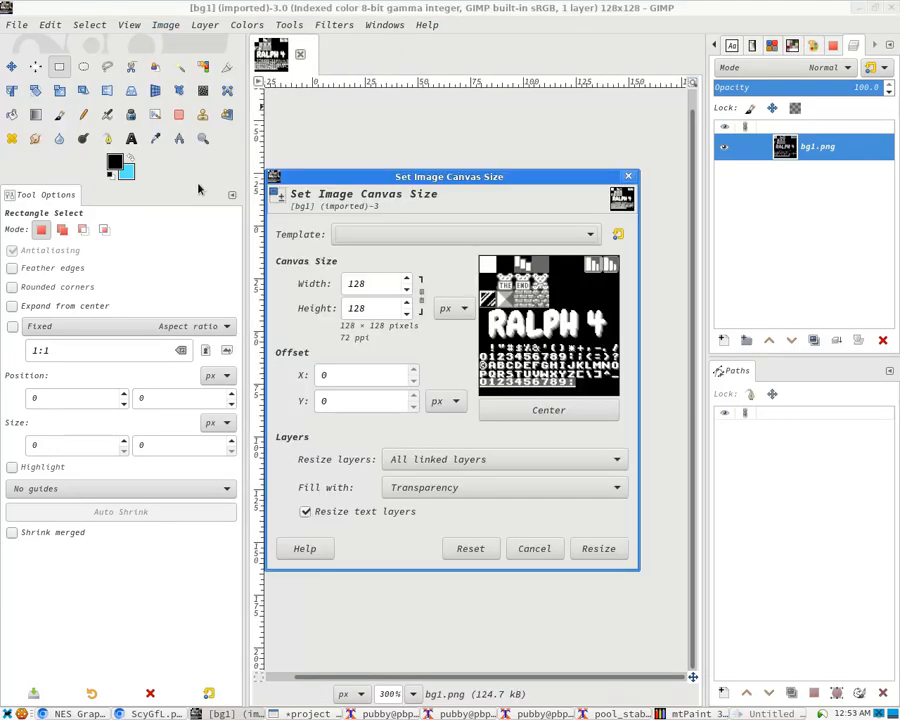
double_click(385, 311)
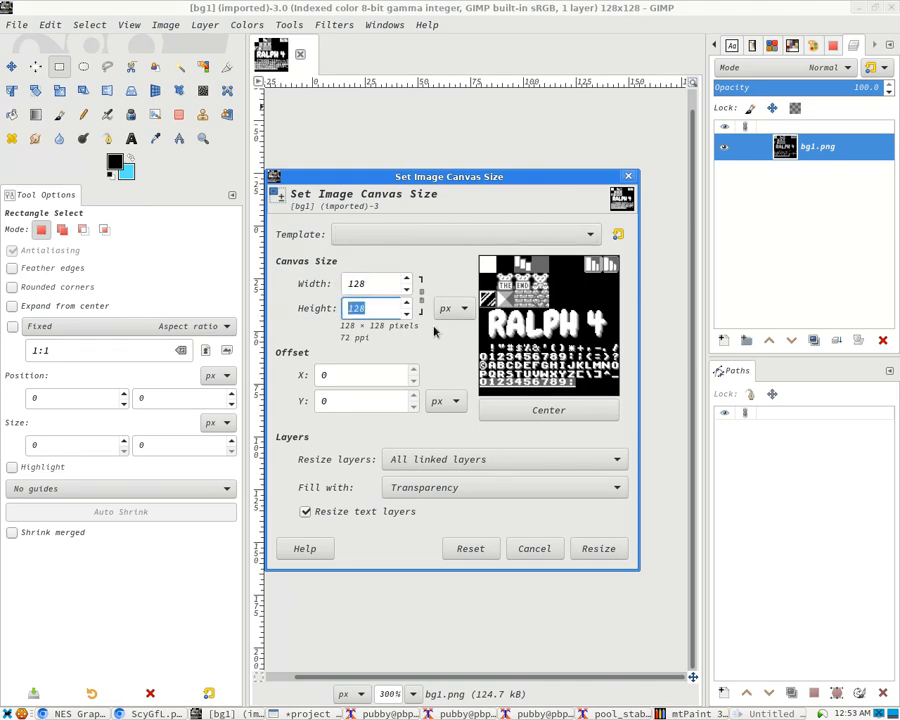
left_click(546, 545)
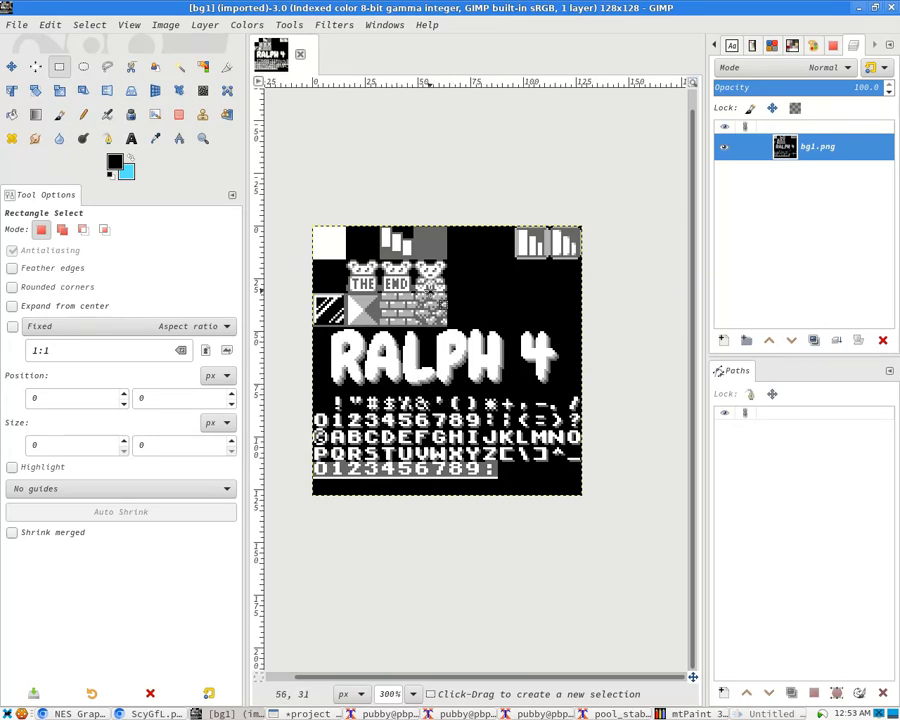
left_click_drag(294, 204, 612, 546)
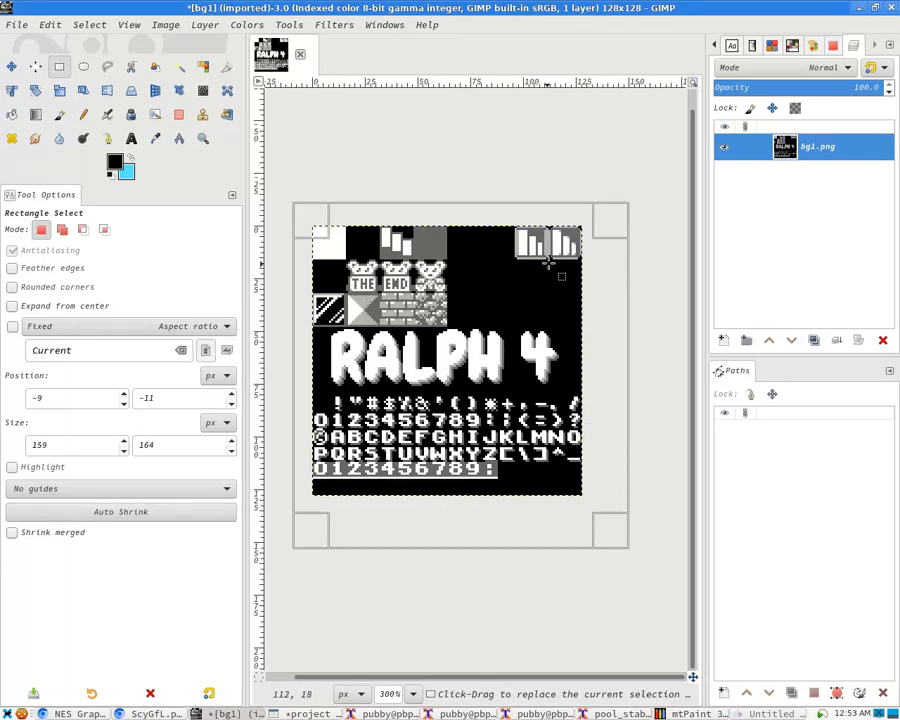
left_click(364, 636)
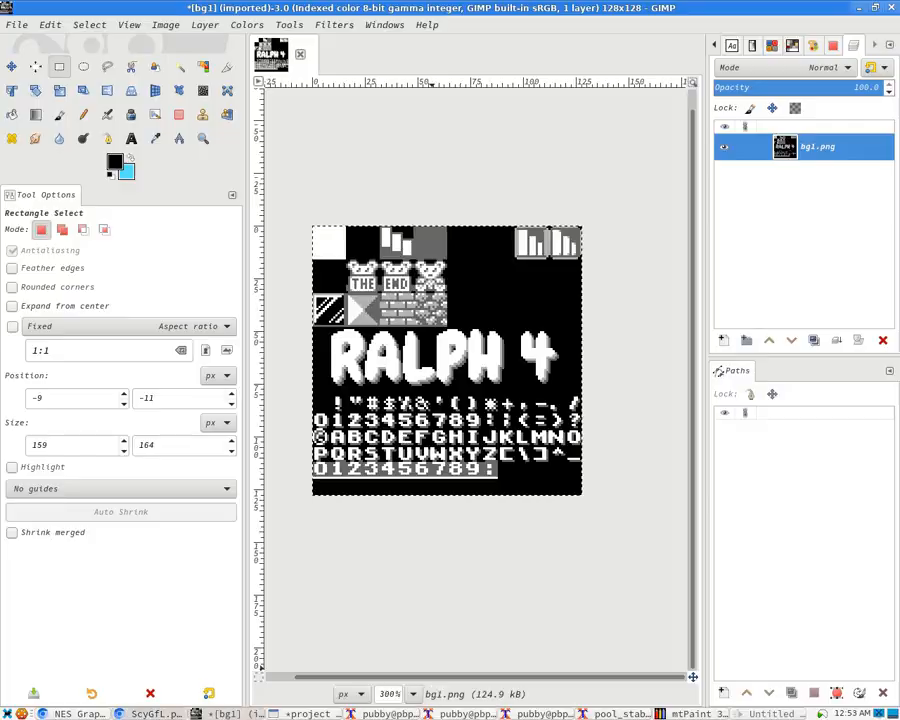
Switch to the browser and view the NES Assets Workshop and YY-CHR screenshots as examples of CHR graphics tools
left_click(155, 713)
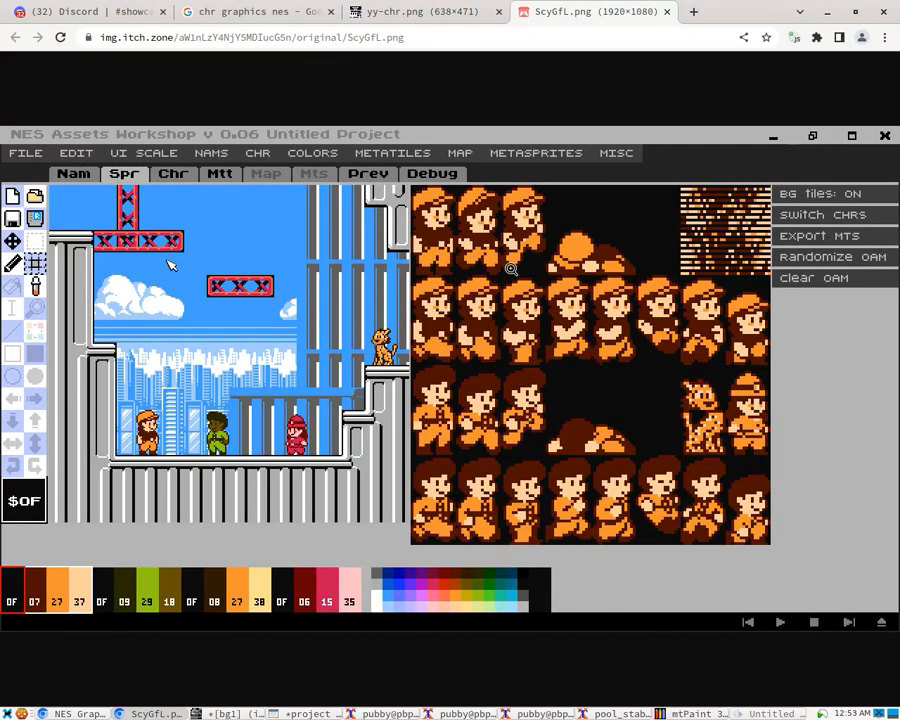
key("ctrl+shift+Tab")
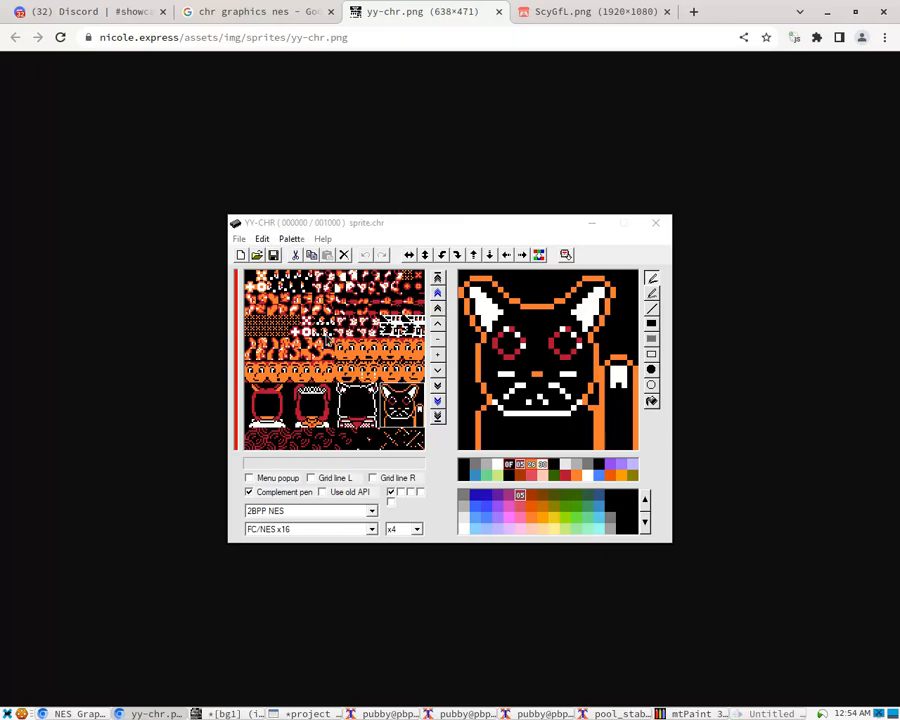
left_click_drag(400, 295, 538, 376)
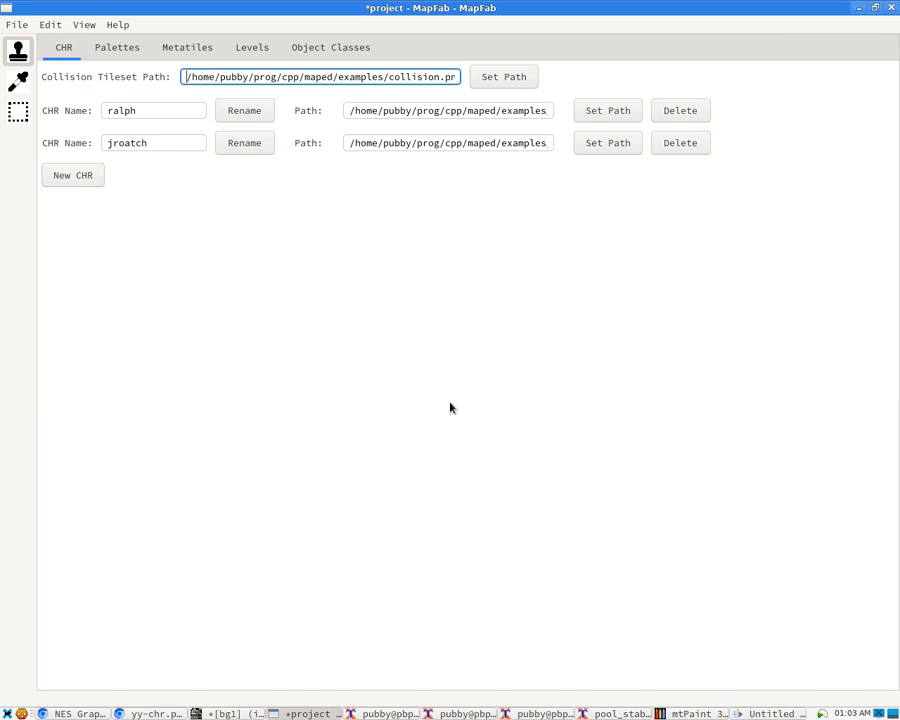
Open a new MapFab project window
left_click(16, 24)
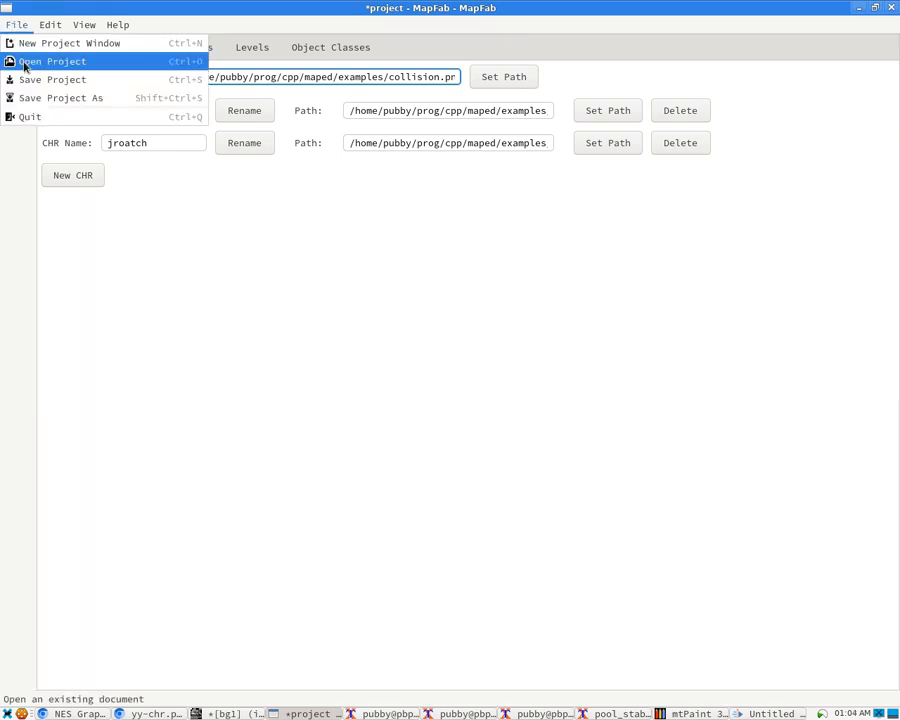
left_click(20, 43)
left_click(868, 291)
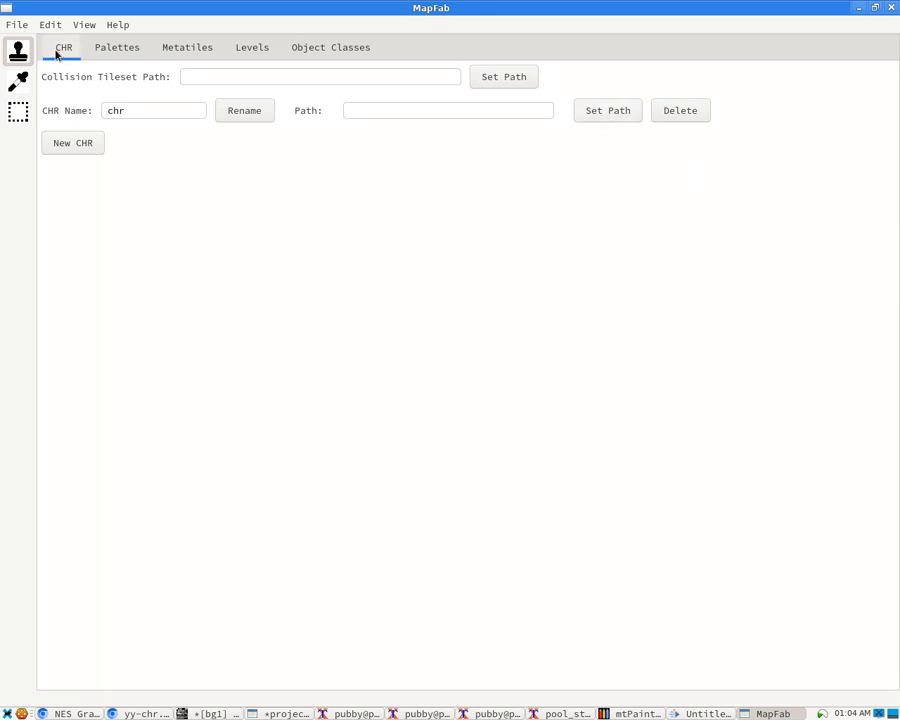
Set the path of the CHR entry named chr to bg1.png in the maped/examples folder
left_click(597, 119)
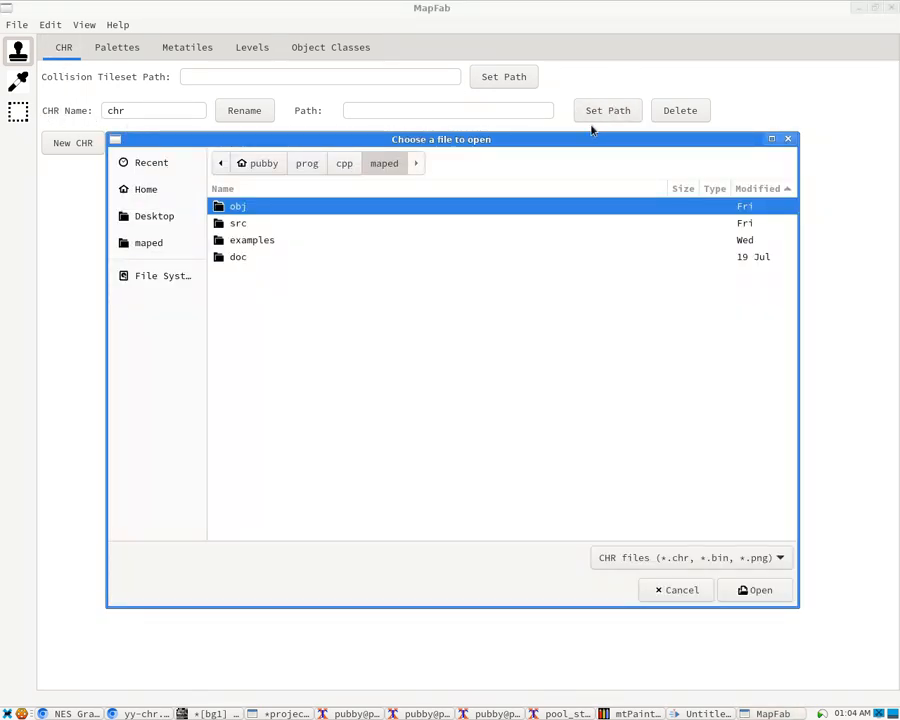
double_click(254, 238)
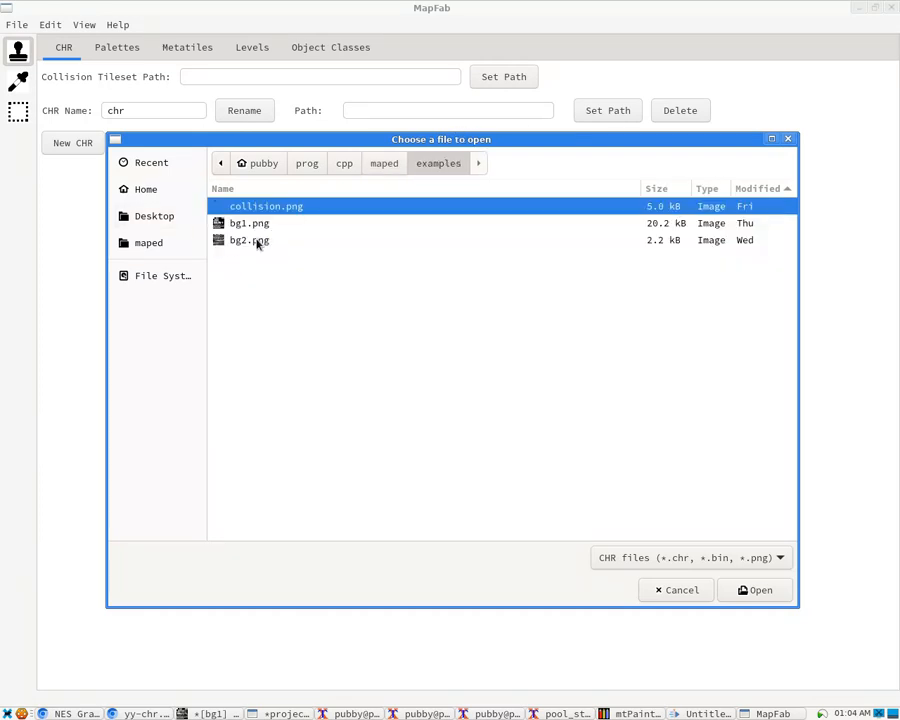
double_click(303, 222)
left_click_drag(440, 110, 673, 121)
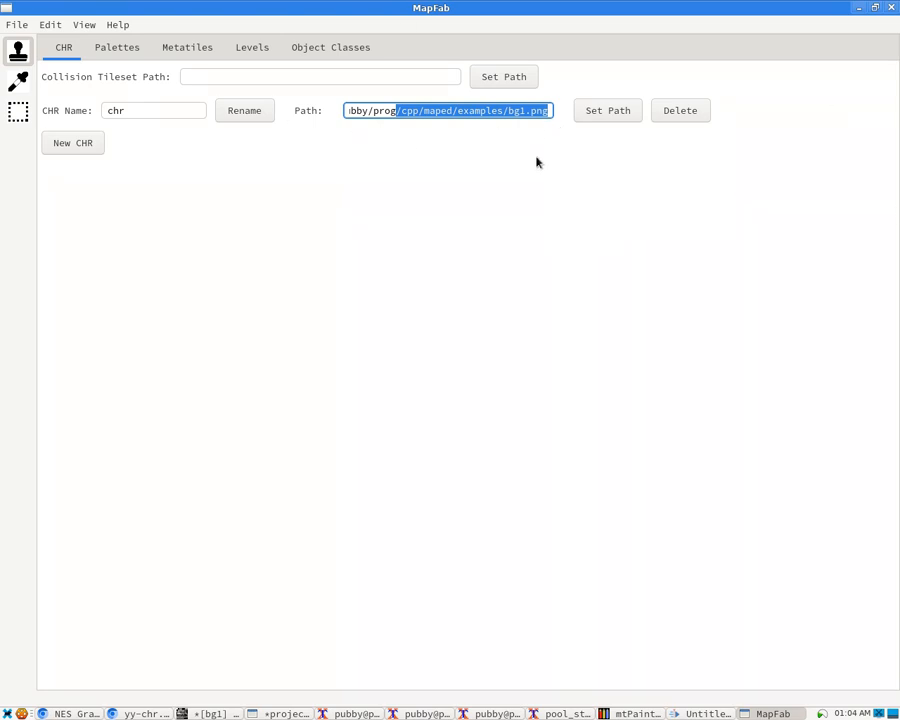
Rename the CHR entry as my_tileset
left_click(240, 110)
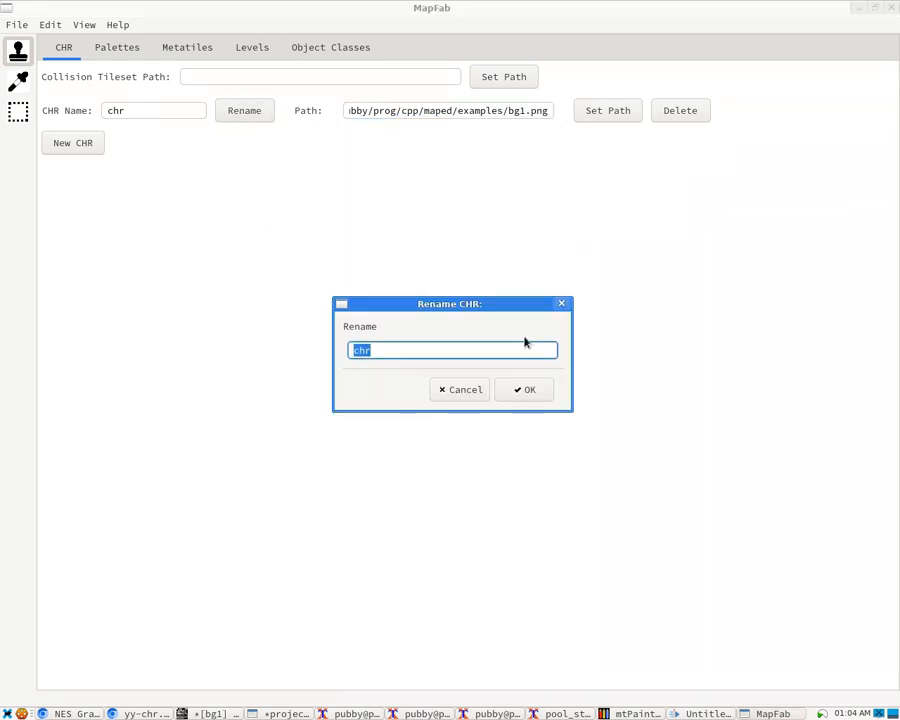
key("BackSpace")
type("my_tileset")
key("Return")
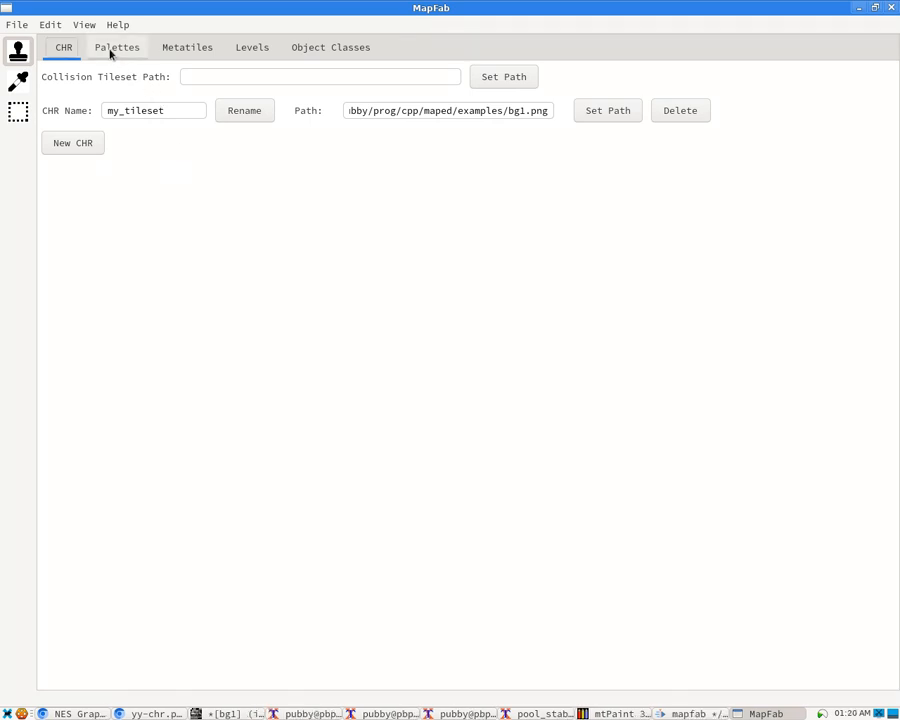
Set the new project's palette count to 2
left_click(112, 49)
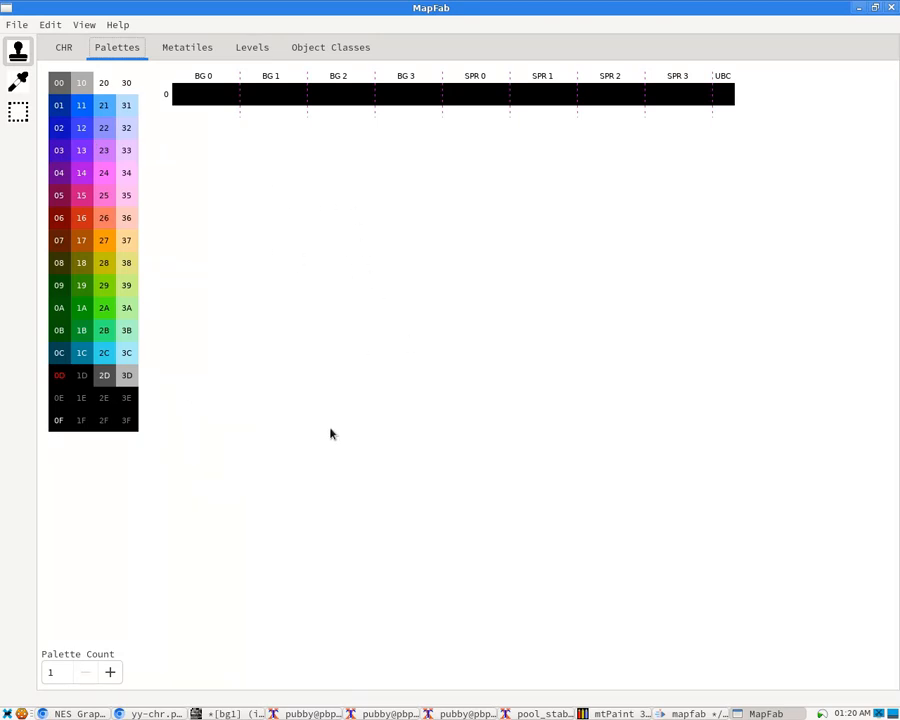
left_click_drag(126, 84, 194, 263)
left_click(111, 671)
left_click(111, 671)
left_click(111, 671)
left_click(111, 671)
left_click(111, 671)
left_click(111, 671)
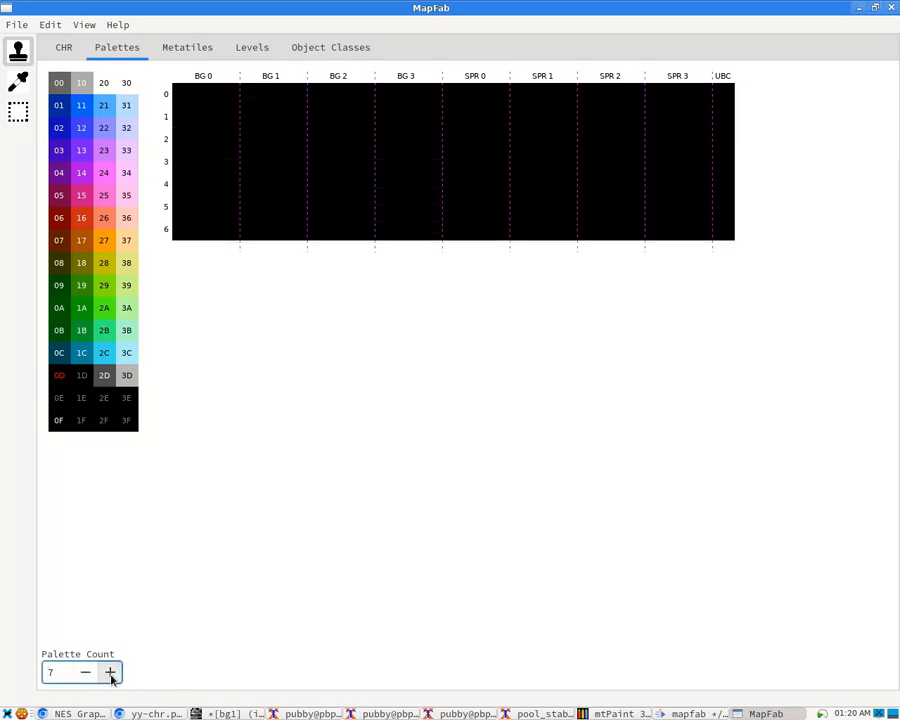
left_click(92, 678)
left_click(92, 678)
left_click(92, 678)
left_click(92, 678)
left_click(92, 678)
left_click(88, 672)
left_click(110, 671)
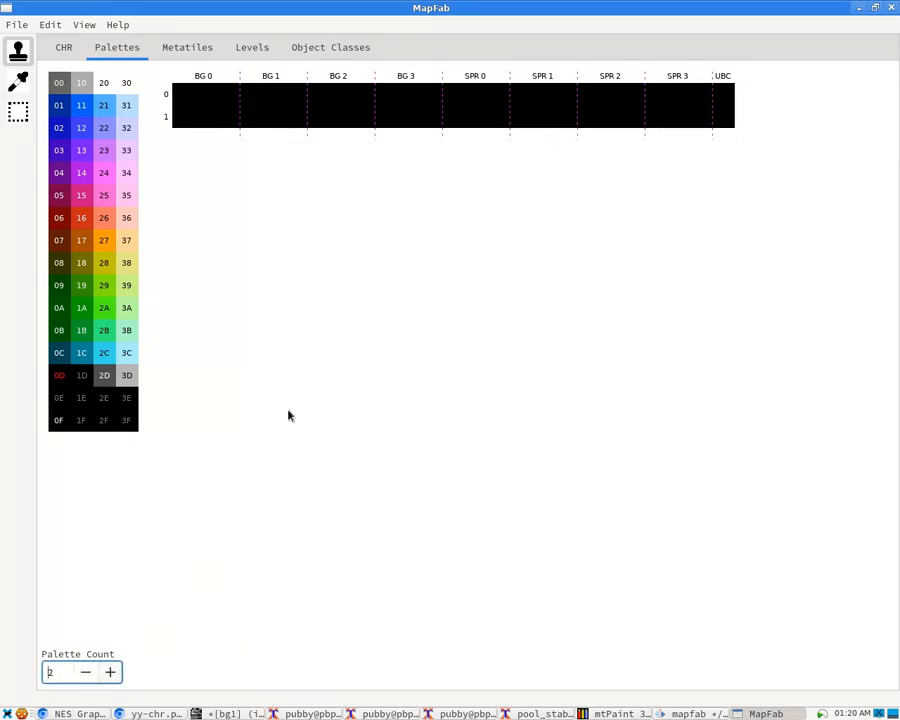
left_click_drag(118, 152, 84, 152)
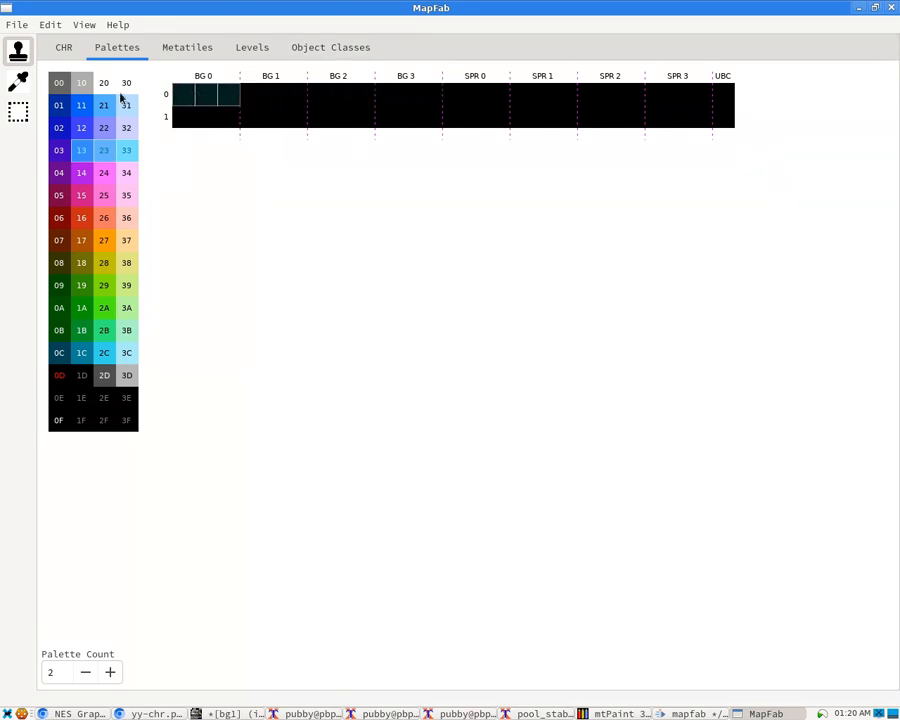
left_click(18, 112)
left_click_drag(178, 94, 713, 88)
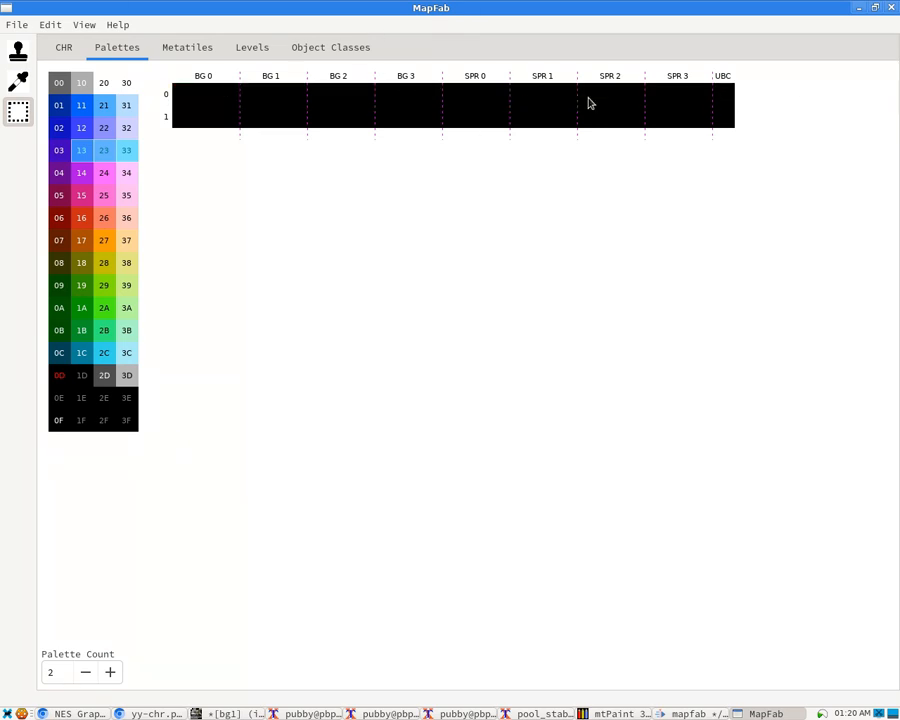
left_click_drag(183, 98, 699, 103)
mouse_move(733, 92)
left_mouse_down()
mouse_move(727, 117)
mouse_move(725, 92)
left_mouse_up()
Stamp colors 31, 21 and 33 into the three BG 0 slots of palette 0
left_click(18, 50)
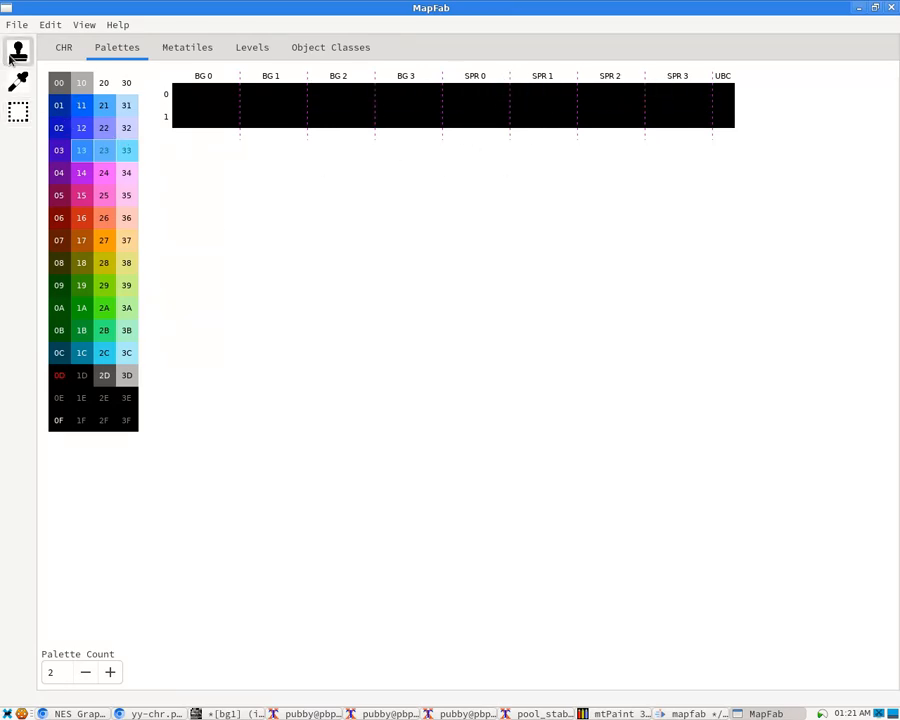
mouse_move(123, 106)
left_mouse_down()
mouse_move(85, 108)
mouse_move(120, 110)
left_mouse_up()
left_click(184, 99)
left_click(107, 110)
left_click(198, 95)
left_click(128, 148)
left_click(227, 97)
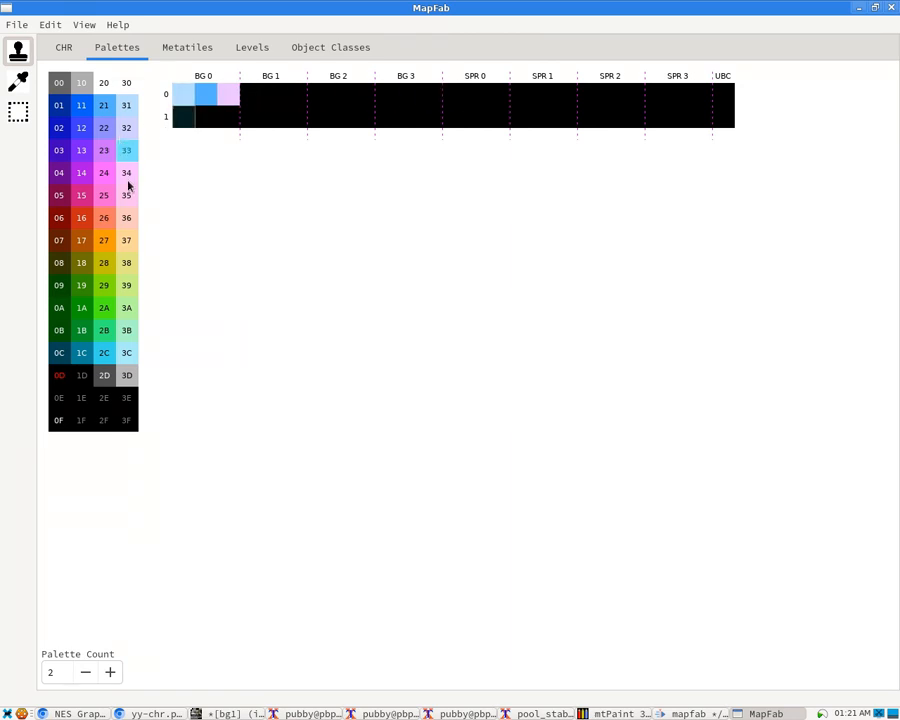
Stamp colors 15, 25, 35 into palette 0's BG 1, 17, 27, 37 into BG 2, and 02, 12, 22 into BG 3
left_click_drag(130, 196, 85, 197)
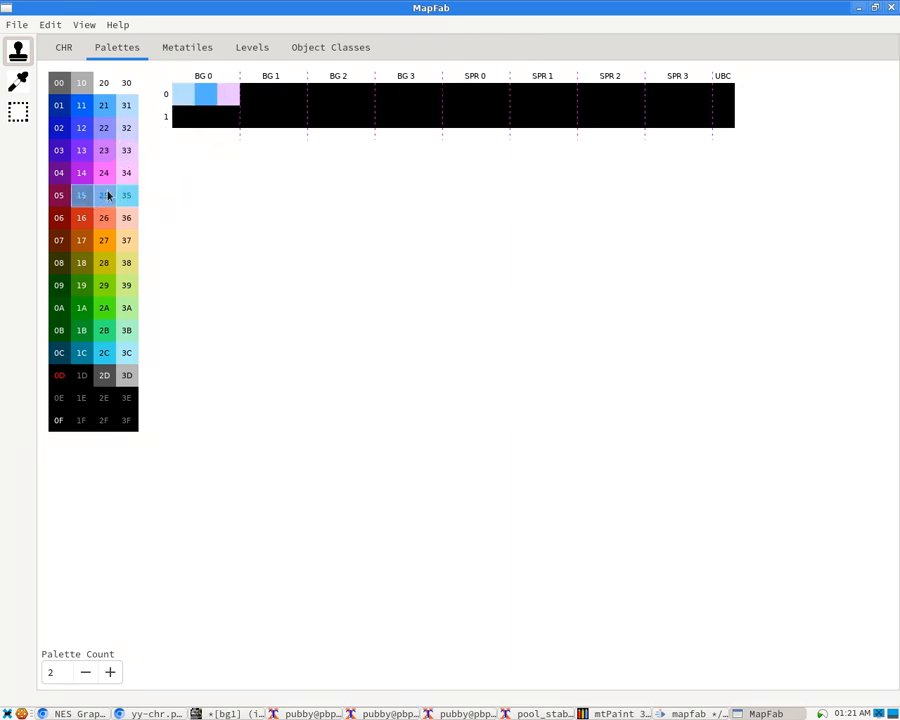
left_click(247, 97)
left_click_drag(130, 241, 84, 244)
left_click(326, 95)
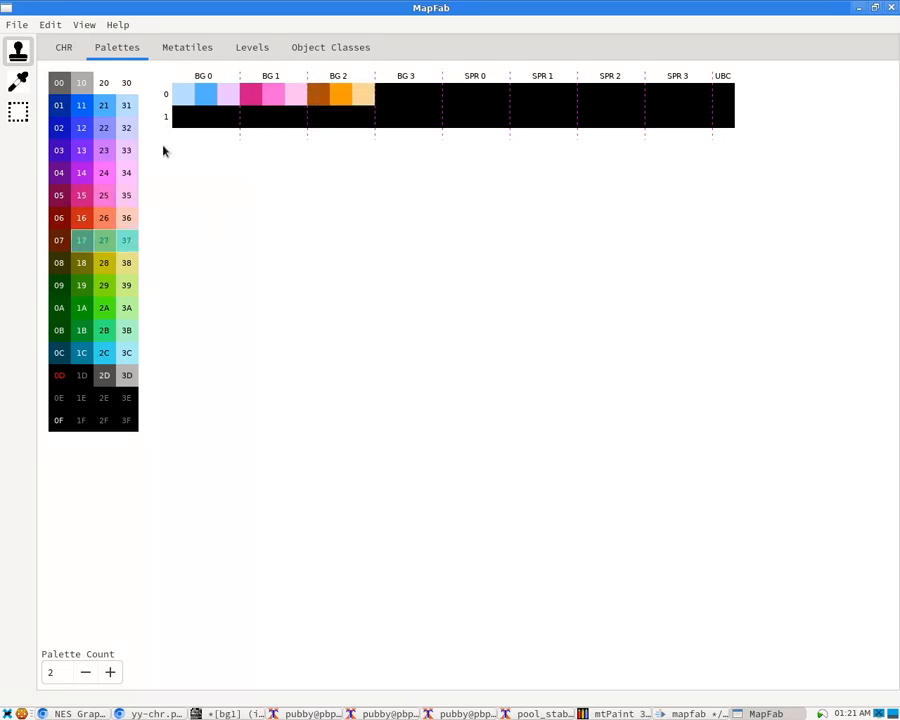
left_click_drag(60, 129, 104, 128)
left_click(400, 95)
Stamp colors 19, 29 and 39 into palette 1's BG 0 and copy 29 and 39 into its BG 1, BG 2 and BG 3
mouse_move(81, 285)
left_mouse_down()
mouse_move(126, 287)
mouse_move(81, 308)
left_mouse_up()
left_click(180, 117)
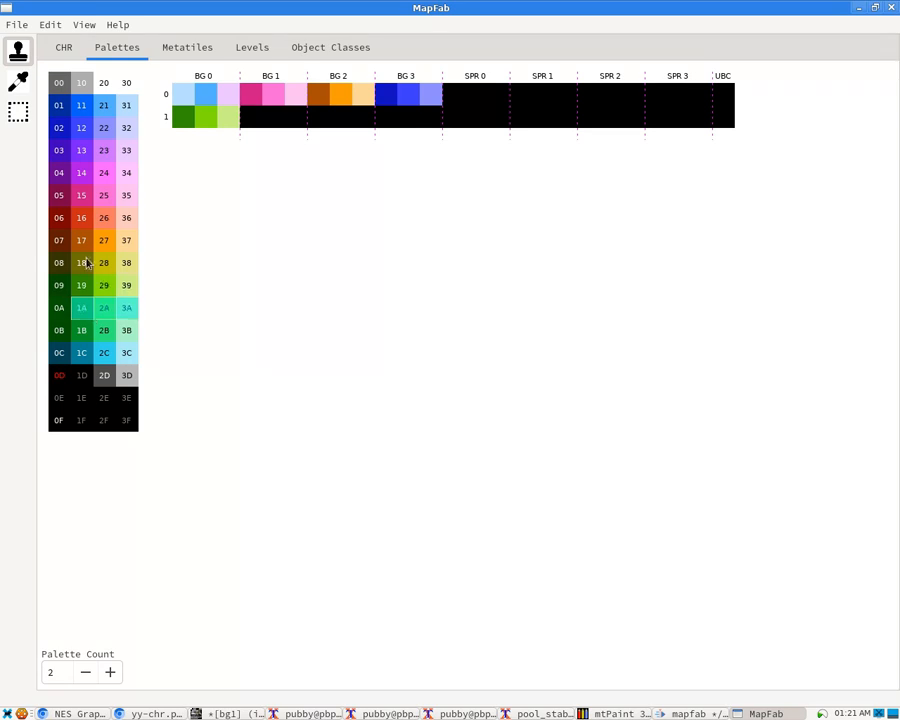
left_click(21, 115)
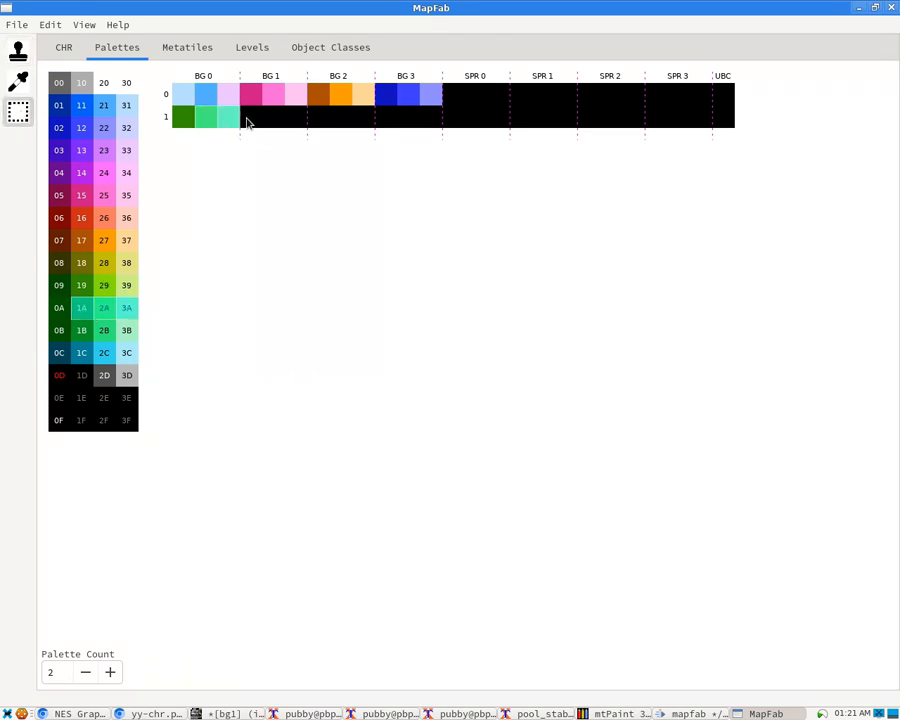
key("ctrl+v")
left_click(273, 122)
key("ctrl+v")
left_click(345, 121)
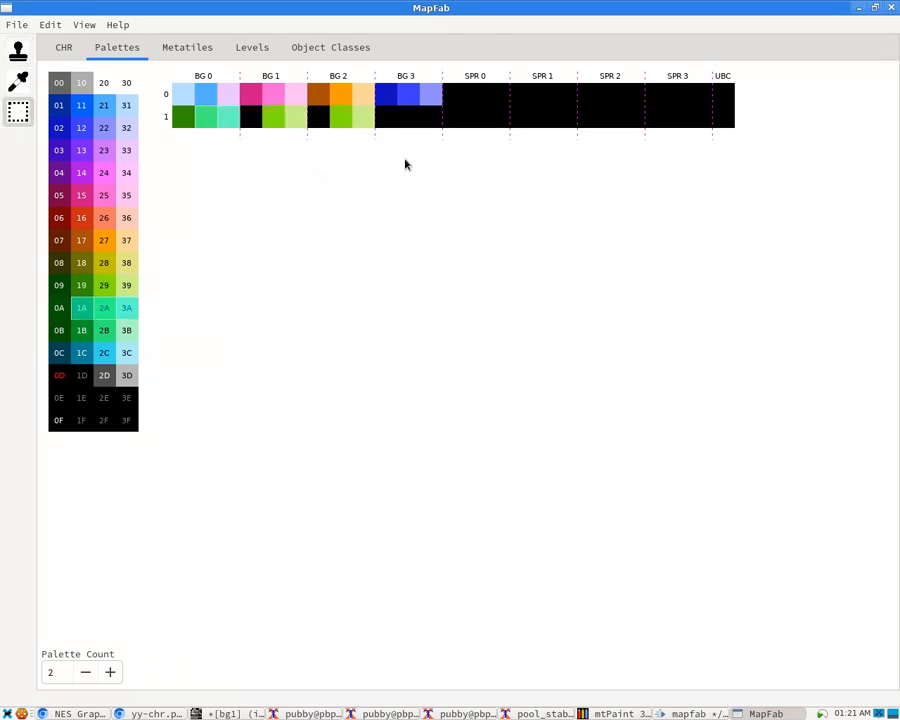
key("ctrl+v")
left_click(393, 120)
Stamp color 37 into the last BG 0 slot and the first BG 1 and BG 2 slots of palette 1
left_click(127, 241)
left_click(241, 119)
left_click(18, 51)
left_click(256, 121)
left_click(312, 121)
Stamp color 26 into the second and 2A into the third BG 3 slot of palette 1
left_click(107, 222)
left_click(411, 122)
left_click(425, 121)
left_click(110, 301)
left_click(430, 124)
Set the UBC color to 39 in palette 1 and 23 in palette 0
left_click(124, 287)
left_click(725, 118)
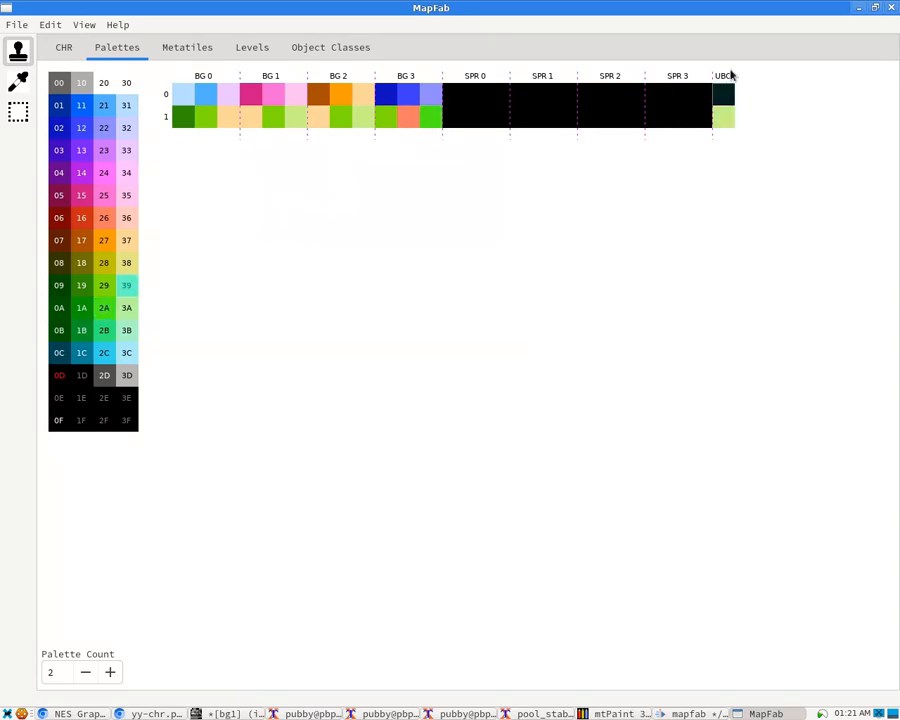
left_click(104, 150)
left_click(723, 94)
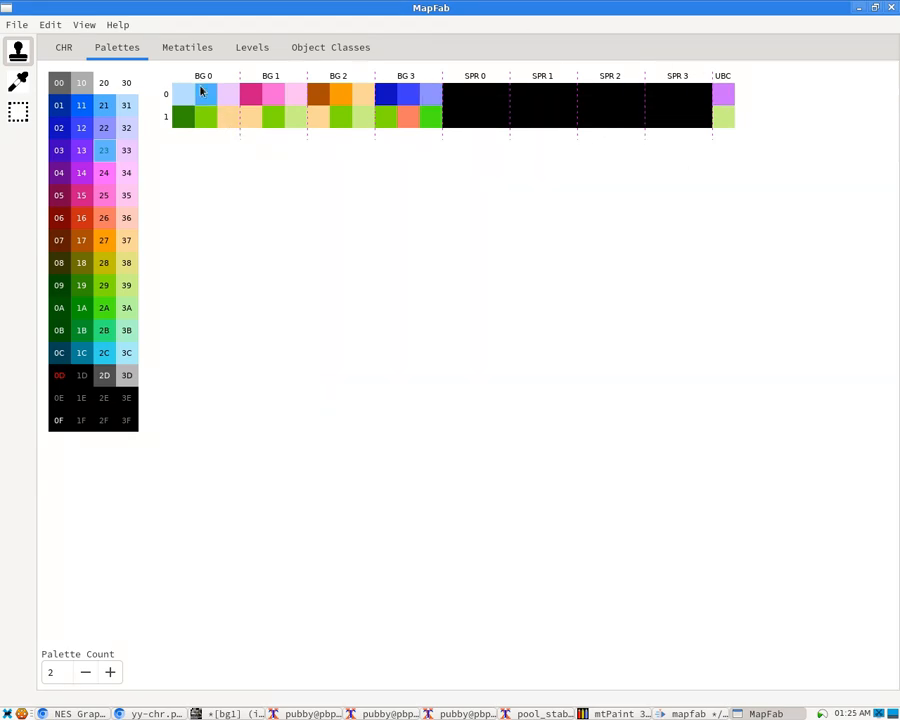
Display the my_tileset CHR in the metatile editor
left_click(186, 55)
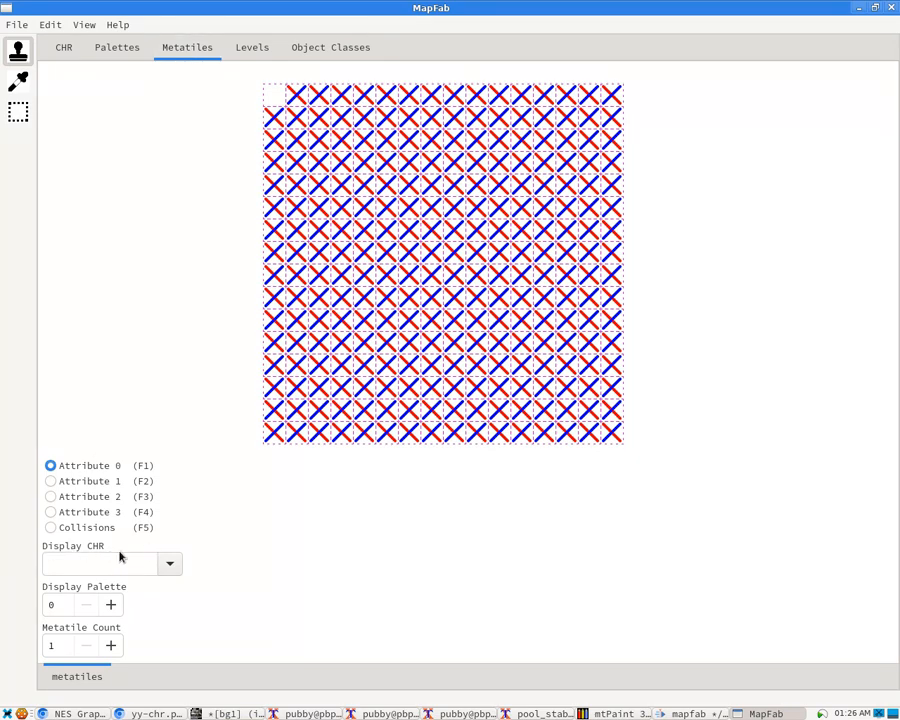
left_click(167, 566)
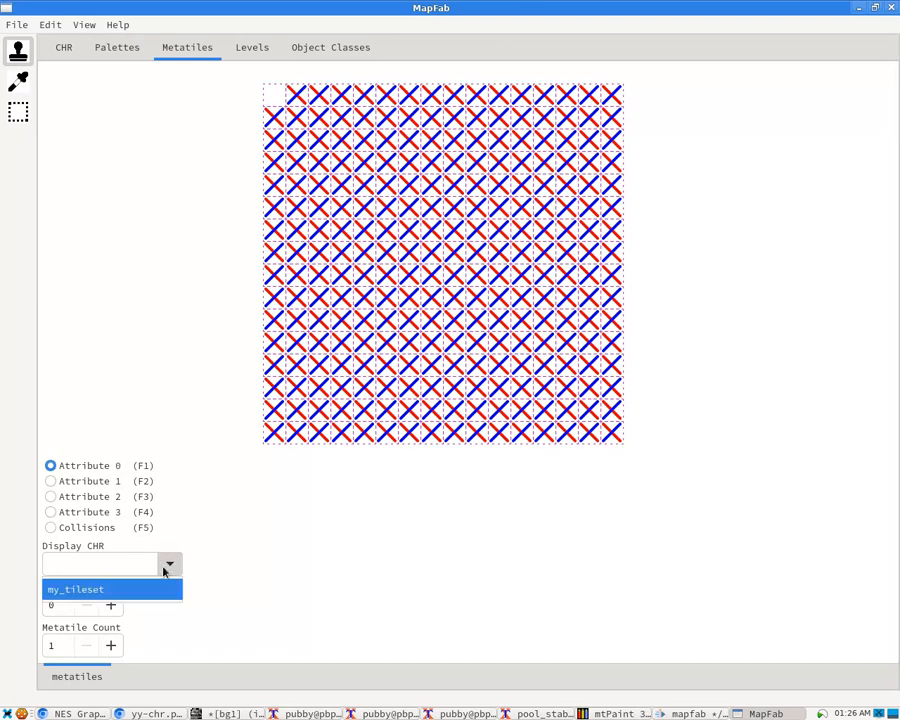
left_click(92, 590)
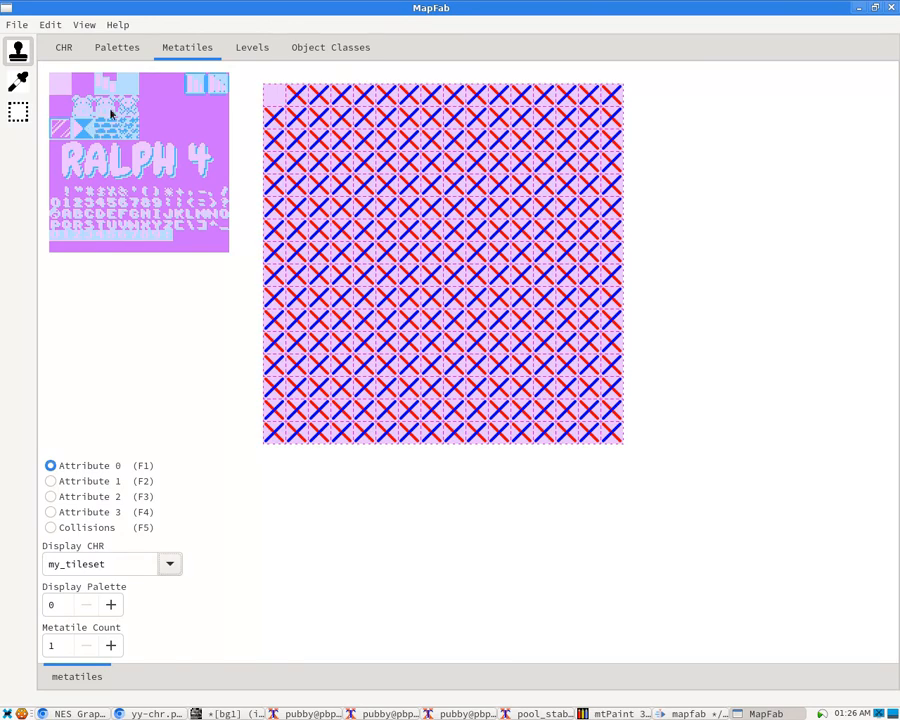
Compare palette 0's BG 0 colors with how the tileset is colored in the metatile editor
left_click(116, 50)
left_click(190, 50)
left_click(116, 50)
left_click(182, 50)
left_click(117, 48)
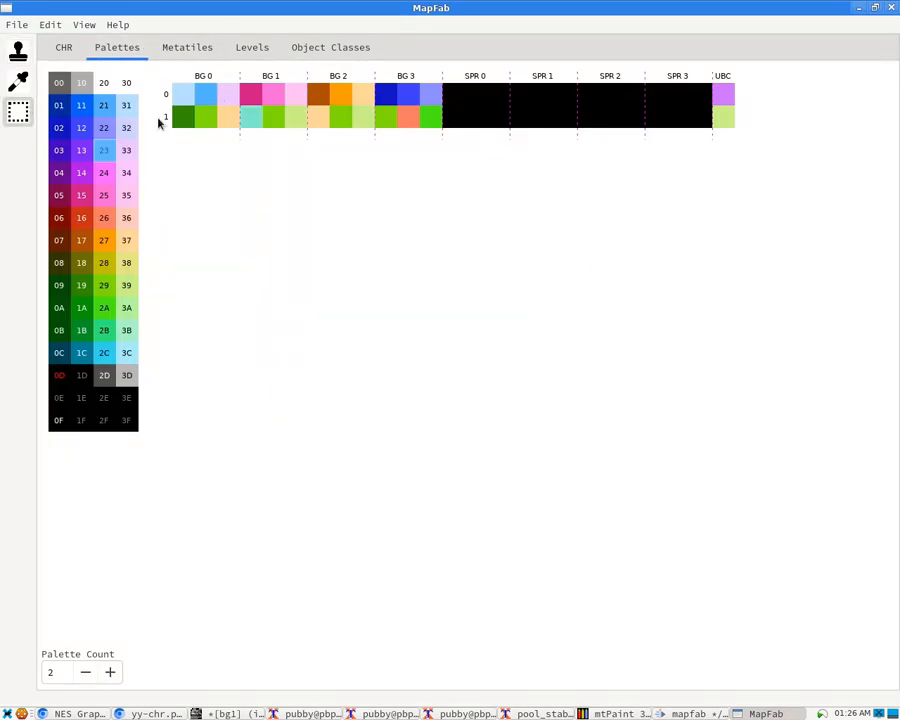
left_click(156, 48)
left_click(134, 49)
left_click_drag(226, 92, 202, 90)
left_click(187, 48)
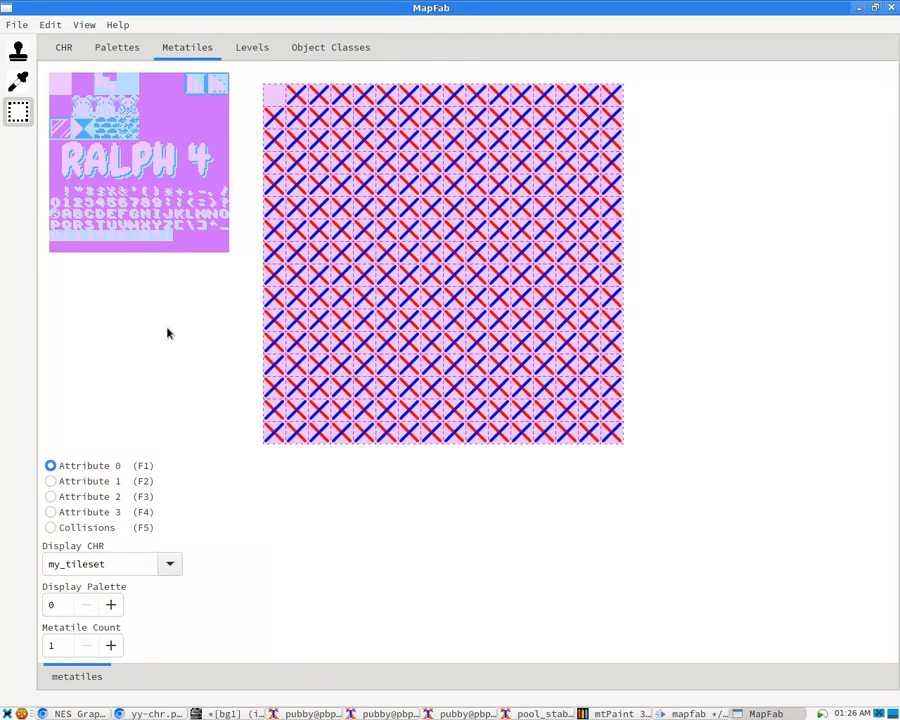
Preview the tileset under Attributes 0 to 3 using display palette 0
left_click(52, 483)
left_click(51, 497)
left_click(51, 512)
left_click(51, 497)
left_click(51, 467)
left_click(51, 481)
left_click(51, 497)
left_click(51, 512)
left_click(51, 497)
left_click(51, 481)
left_click(51, 466)
Compare the tileset in display palettes 0 and 1, ending on palette 1
left_click(117, 47)
left_click(200, 50)
left_click(105, 604)
left_click(105, 604)
left_click(89, 606)
left_click(89, 606)
left_click(106, 606)
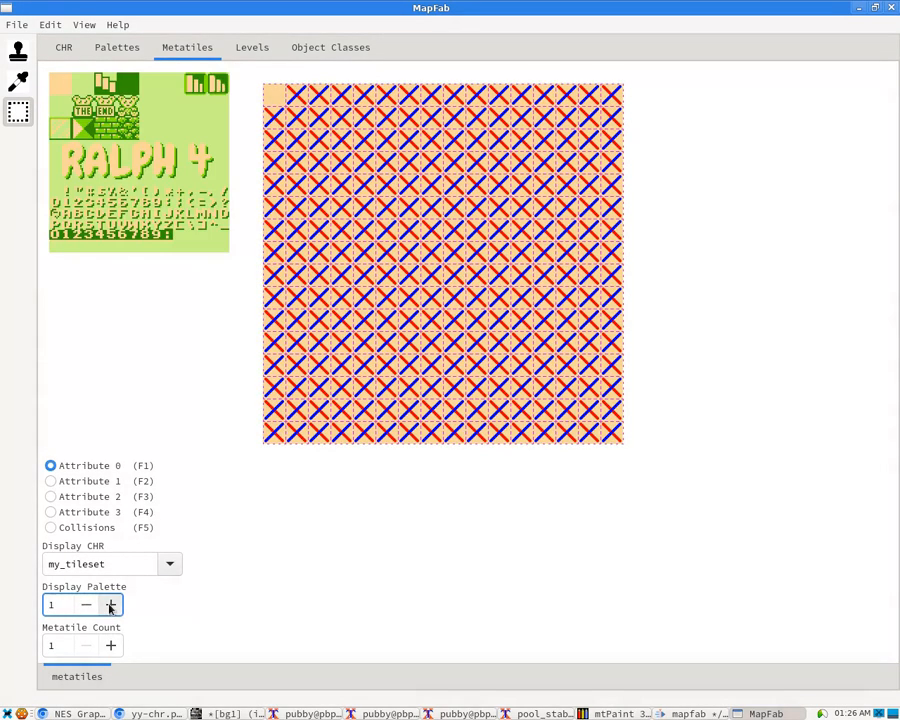
Preview the tileset in display palette 1 under each attribute and the Collisions mode, ending on Attribute 0
left_click(51, 481)
left_click(52, 496)
left_click(55, 512)
left_click(57, 525)
left_click(60, 496)
left_click(60, 466)
Return the metatile display palette to 0 and review the UBC column of the palettes
left_click(102, 50)
left_click(178, 54)
left_click(86, 604)
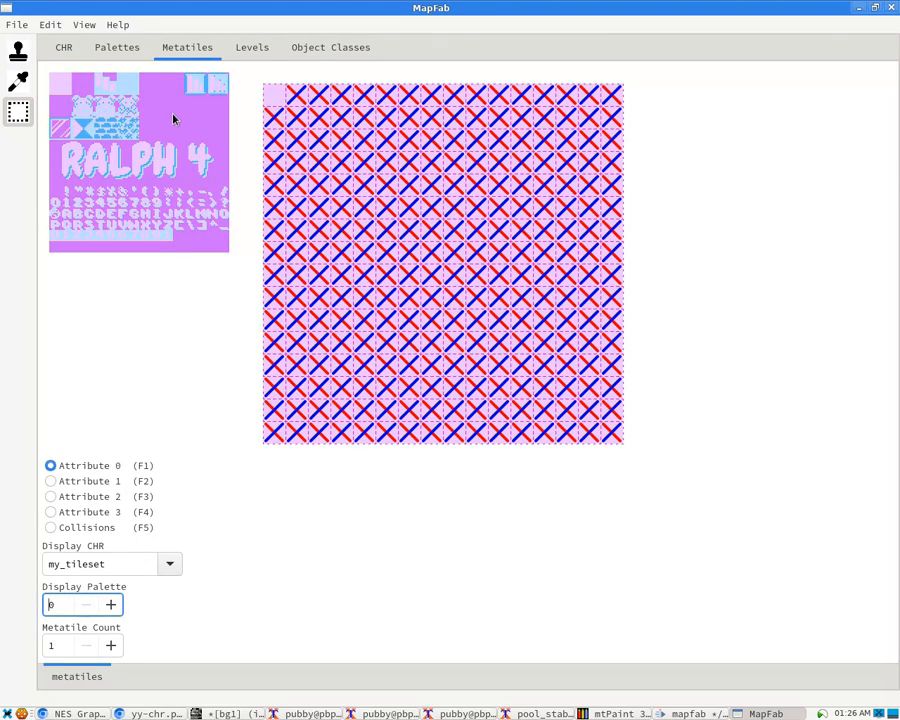
left_click(117, 47)
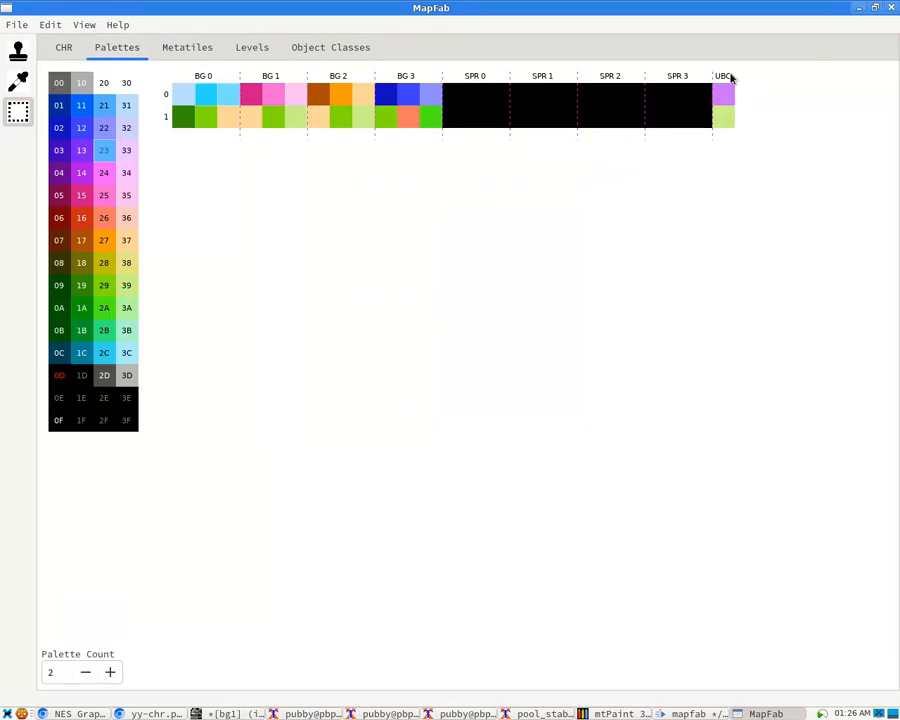
left_click(188, 50)
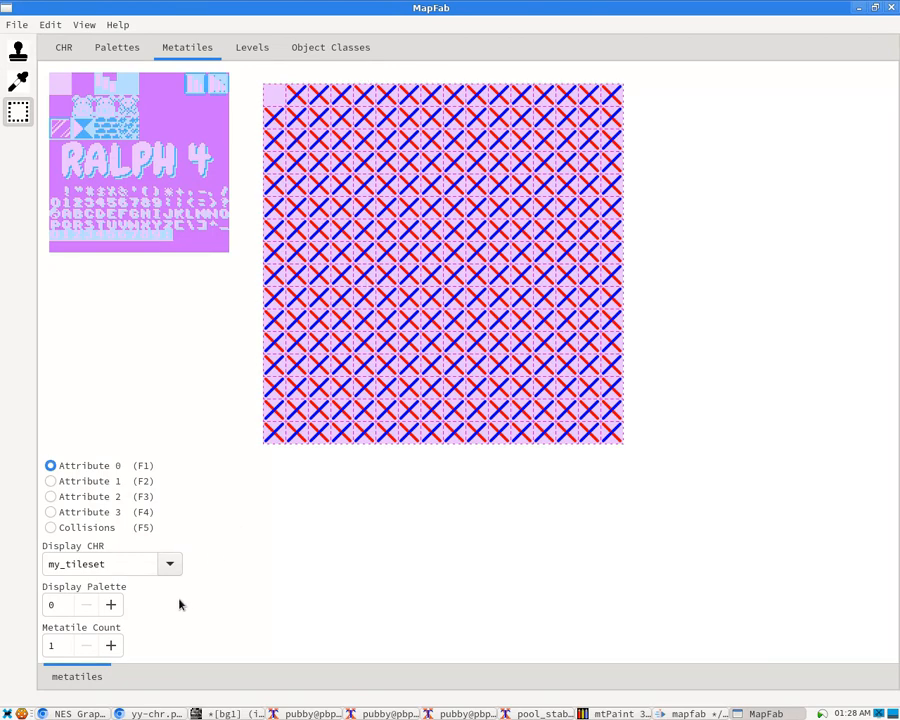
Set the metatile count to 8
left_click(112, 646)
left_click(112, 646)
left_click(112, 646)
left_click(112, 646)
left_click(112, 646)
left_click(112, 646)
left_click(112, 646)
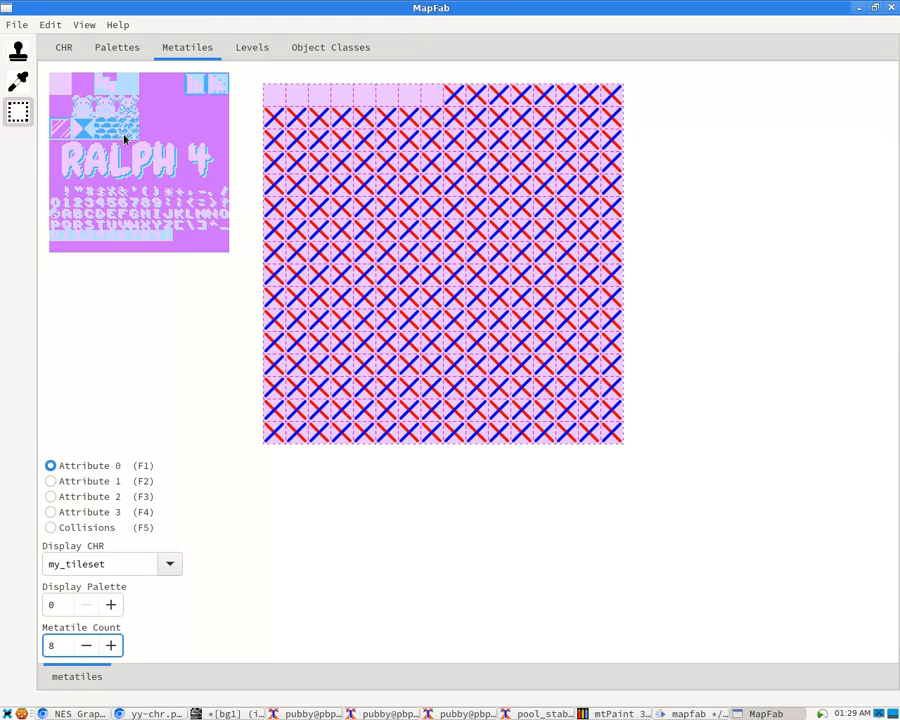
Stamp the brick tile into the second metatile with Attribute 0
left_click(67, 151)
left_click_drag(69, 153, 94, 125)
left_click(18, 52)
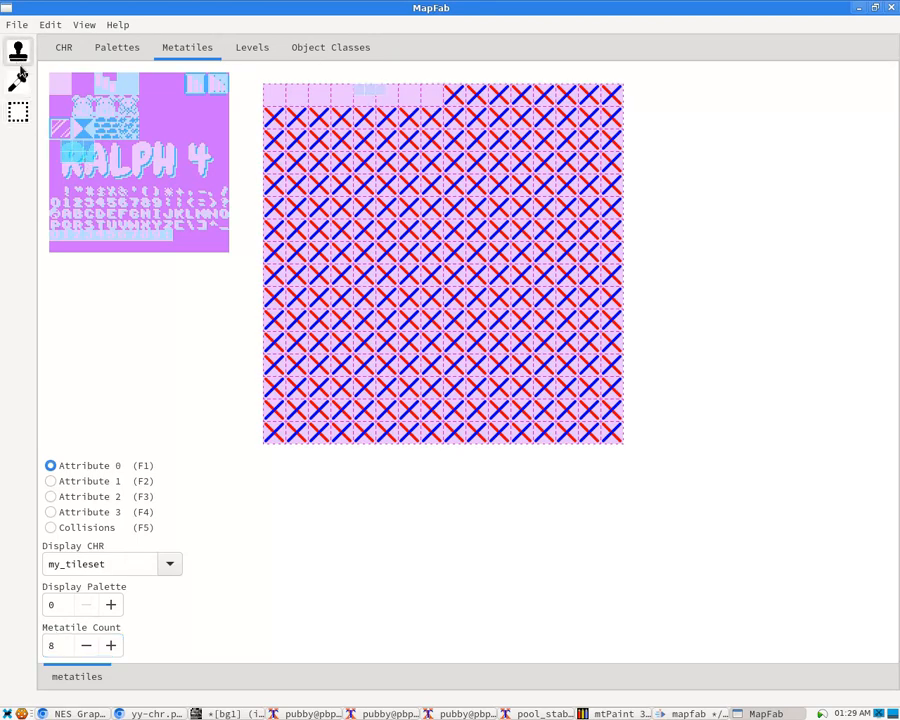
left_click(105, 127)
left_click(294, 90)
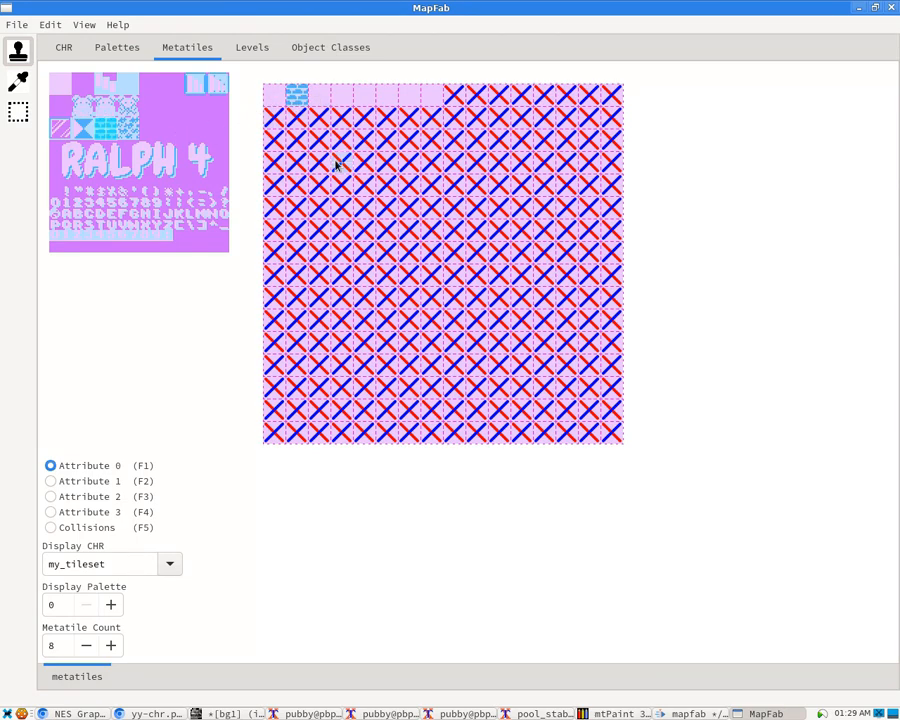
Stamp the rock tile with Attribute 2 into the third metatile and the brick tile with Attribute 3 into the fourth
left_click(88, 481)
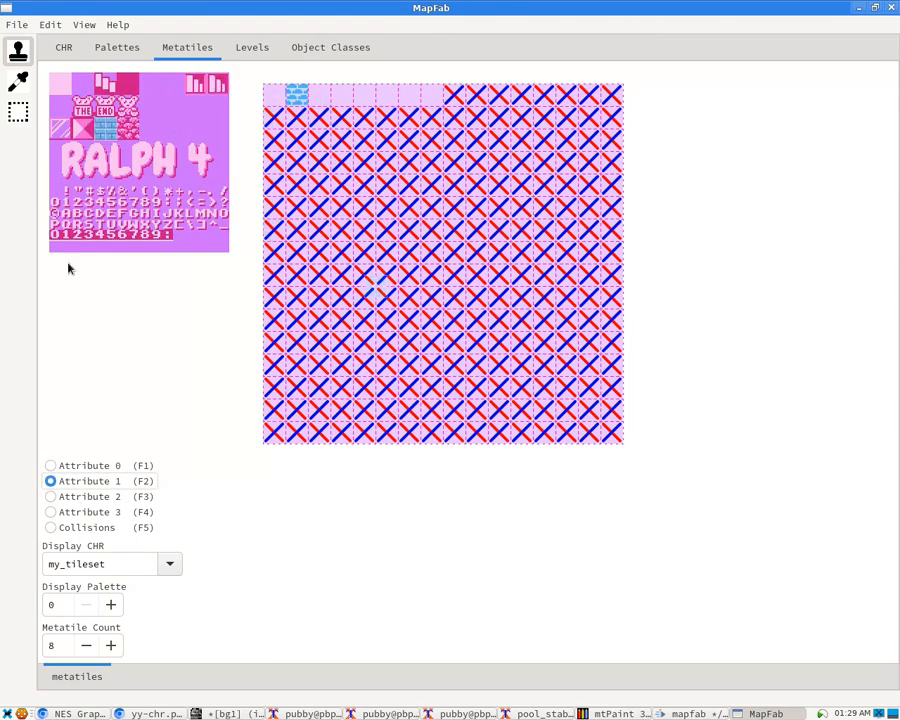
left_click(92, 511)
left_click(90, 497)
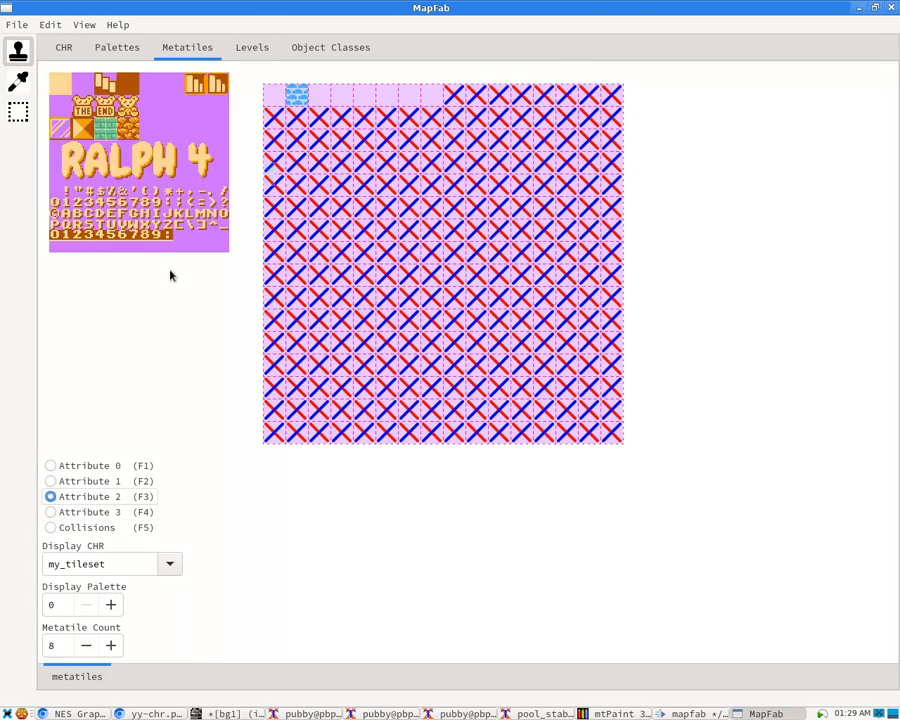
left_click(125, 130)
left_click(319, 94)
left_click(98, 511)
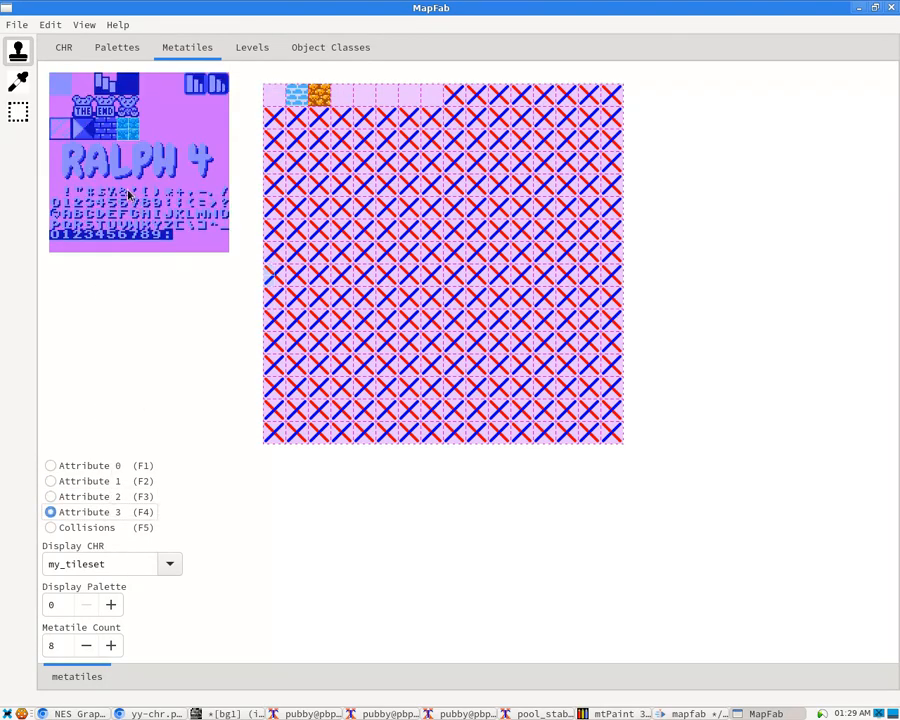
left_click(342, 94)
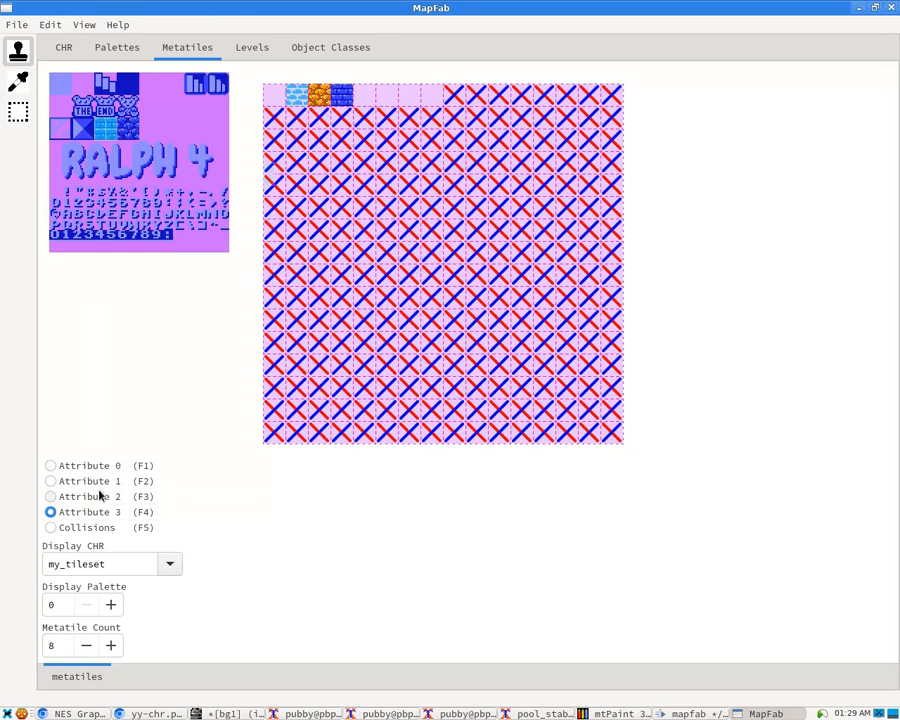
Fill the last four metatiles with the glass, stepped-bar, teddy bear and bookcase tiles using Attributes 0, 1, 3 and 2
left_click(80, 466)
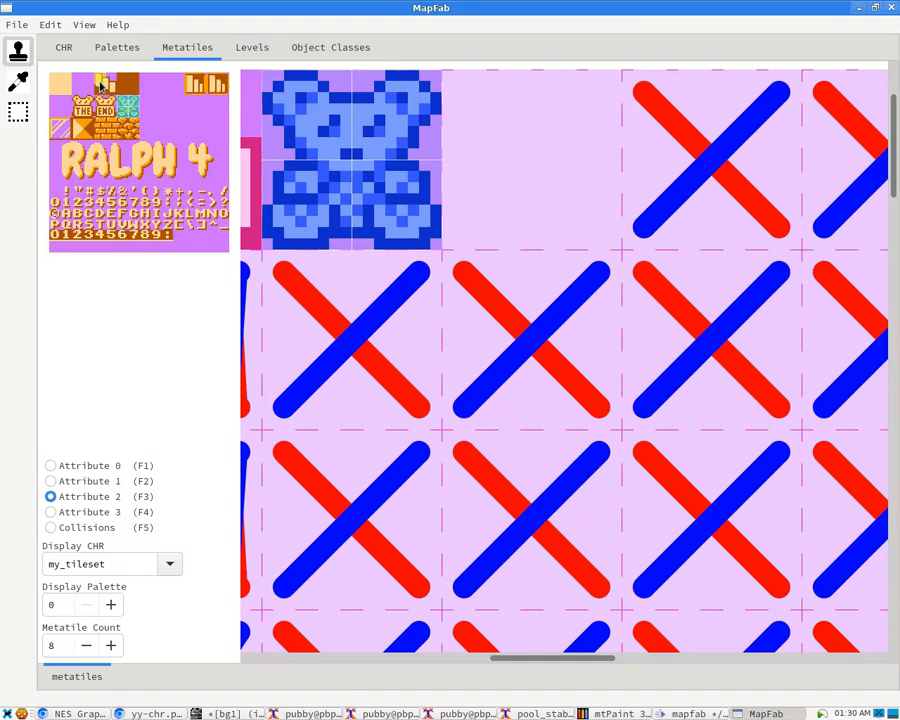
left_click(99, 83)
left_click_drag(188, 78, 202, 91)
left_click(464, 155)
scroll(456, 163, "down", 2)
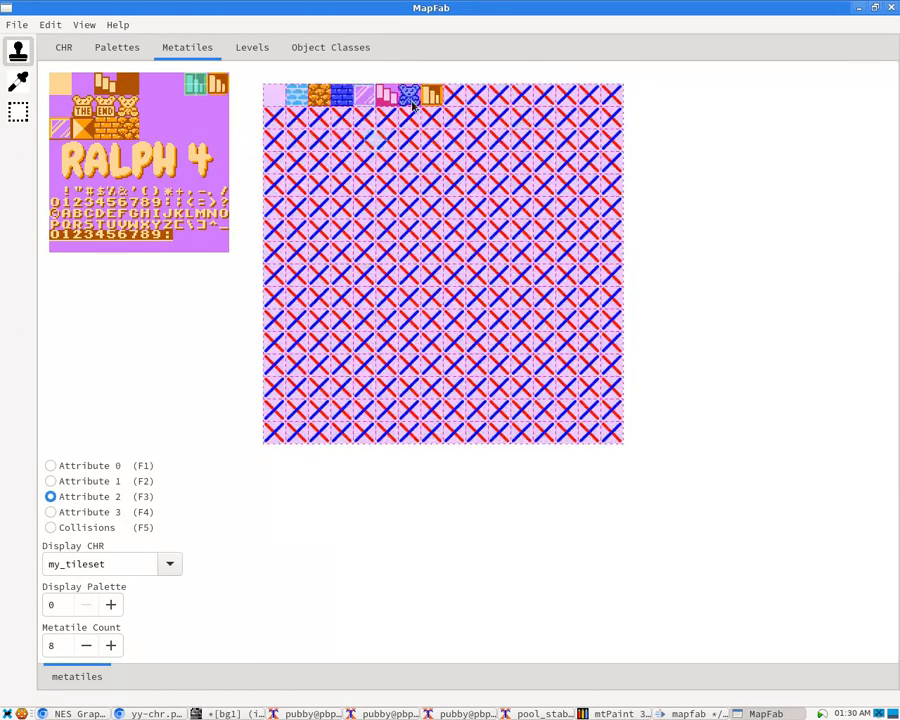
Examine the finished row of eight metatiles up close with Attribute 0 active
key("F1")
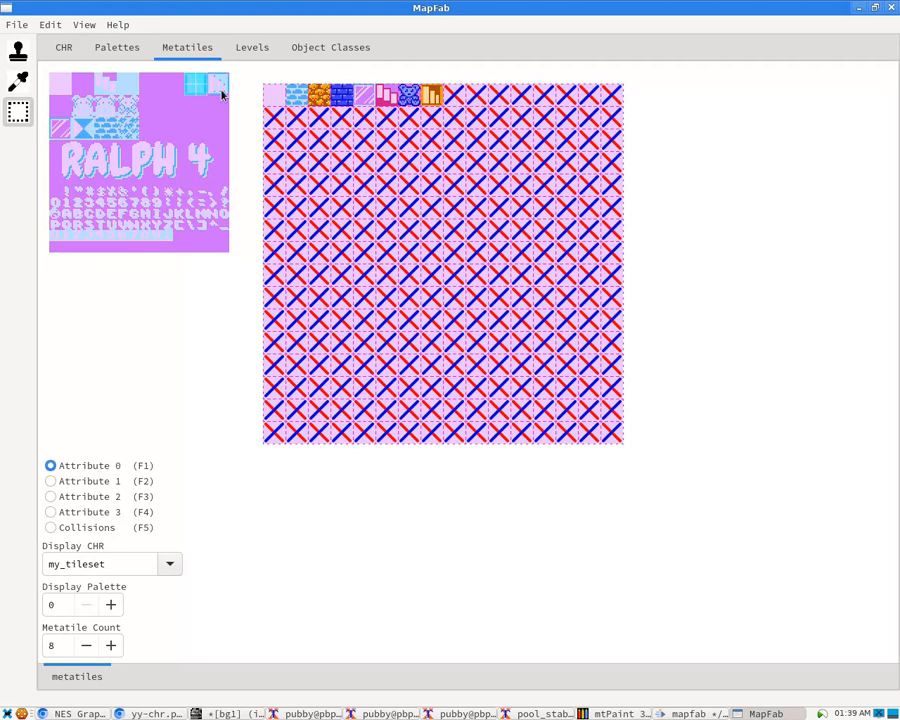
scroll(269, 94, "up", 2)
scroll(269, 94, "up", 1)
scroll(860, 209, "up", 3)
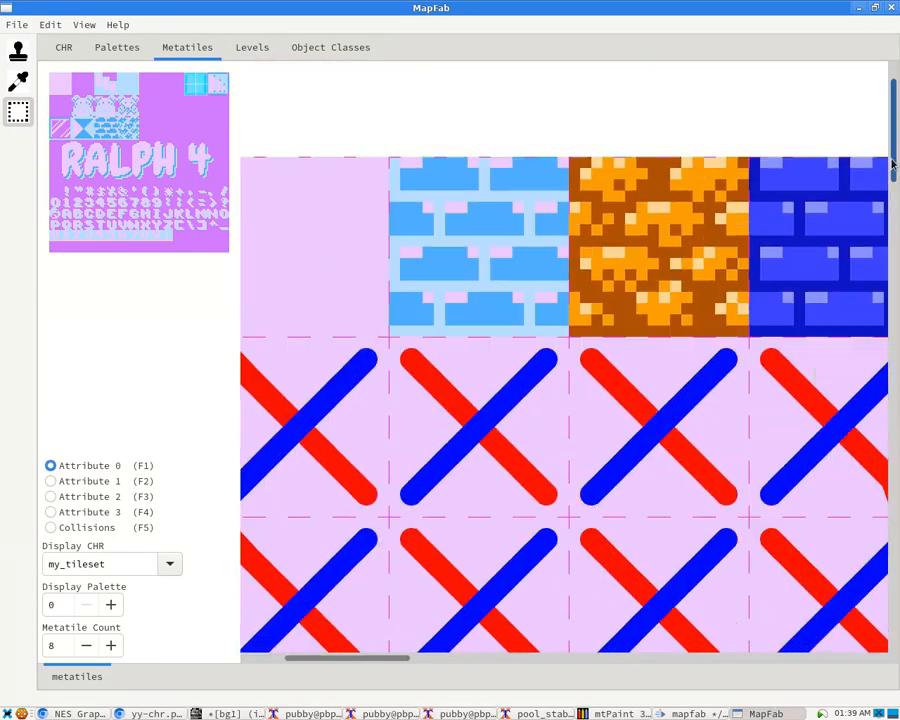
left_click_drag(380, 657, 440, 625)
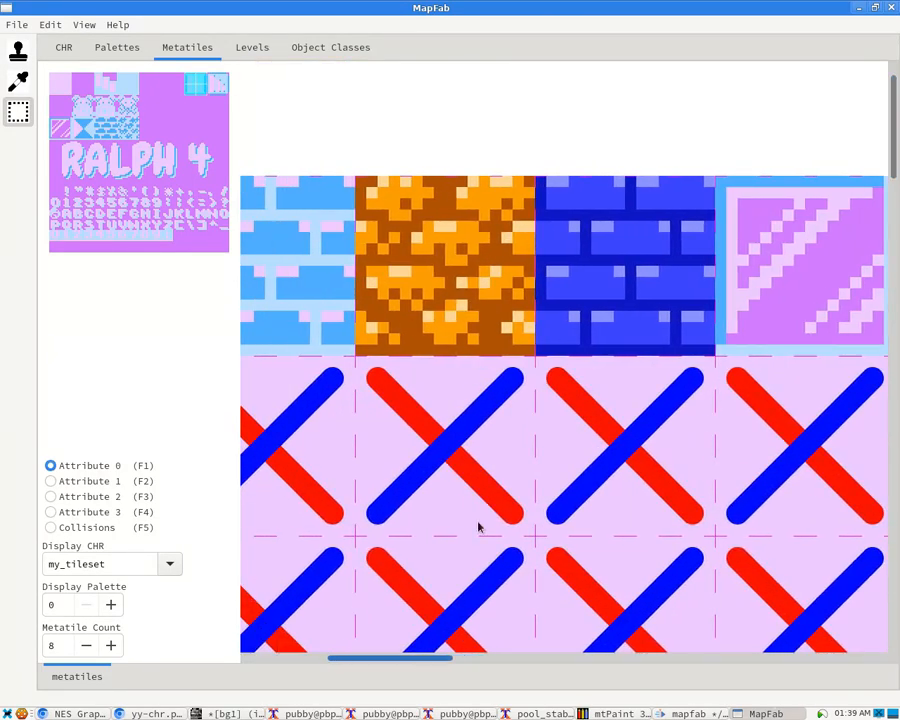
left_click_drag(414, 663, 532, 668)
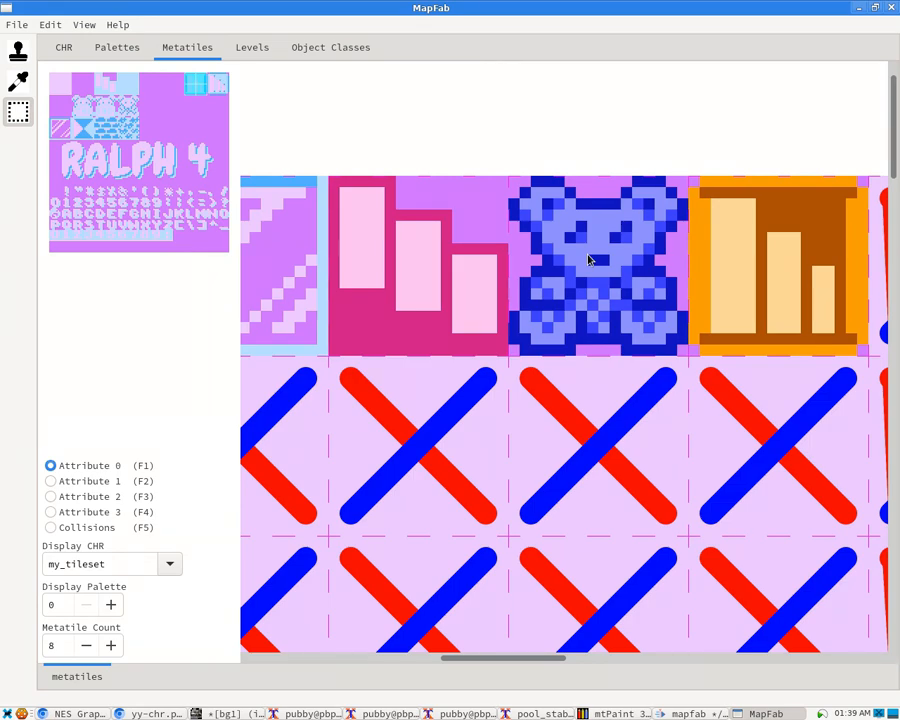
scroll(536, 270, "down", 2)
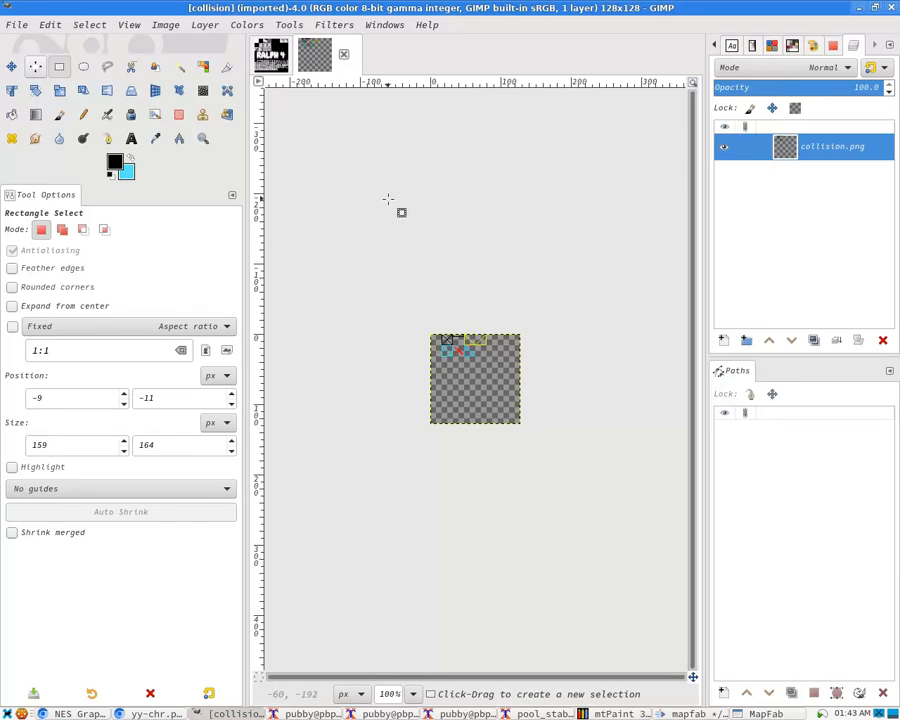
Switch to GIMP and check the canvas size of collision.png
left_click(166, 25)
left_click(224, 137)
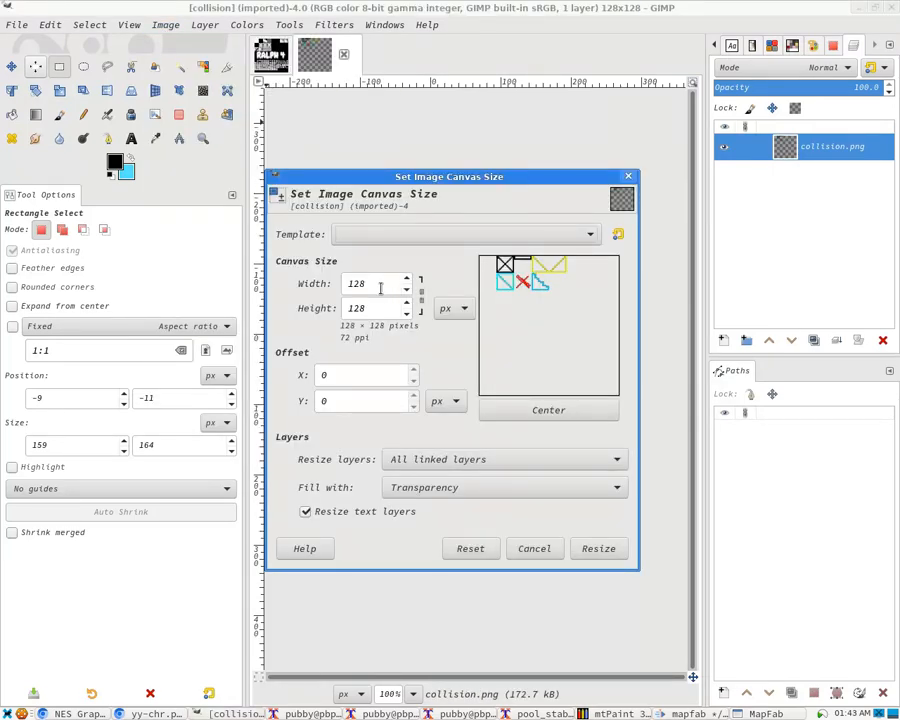
left_click(532, 548)
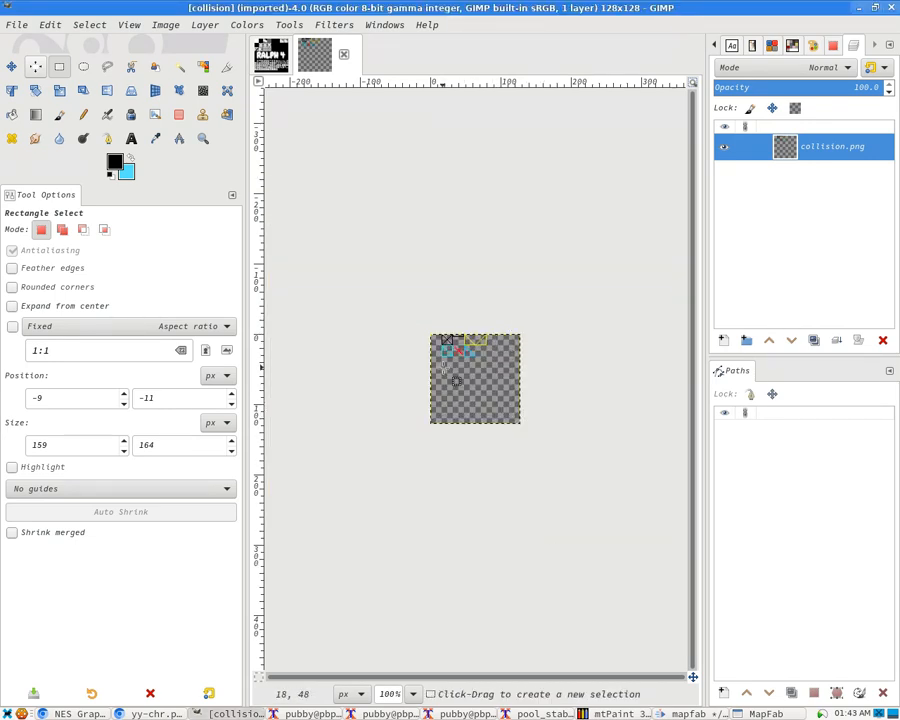
Activate the Pencil tool with the foreground and background colors swapped, with collision.png's upper tiles in close view
scroll(456, 382, "up", 3, "ctrl")
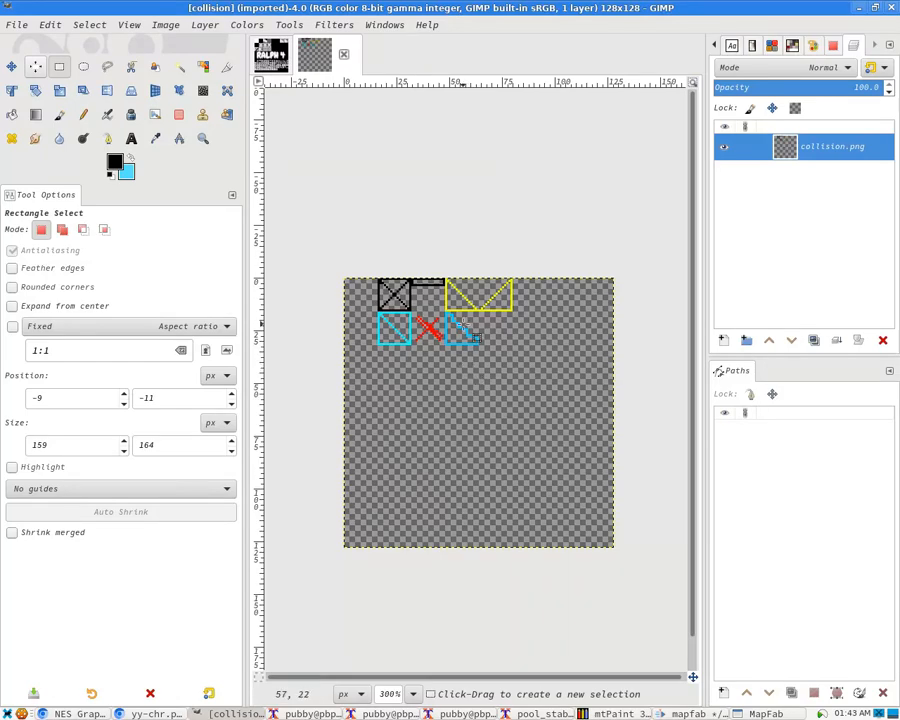
key("n")
key("x")
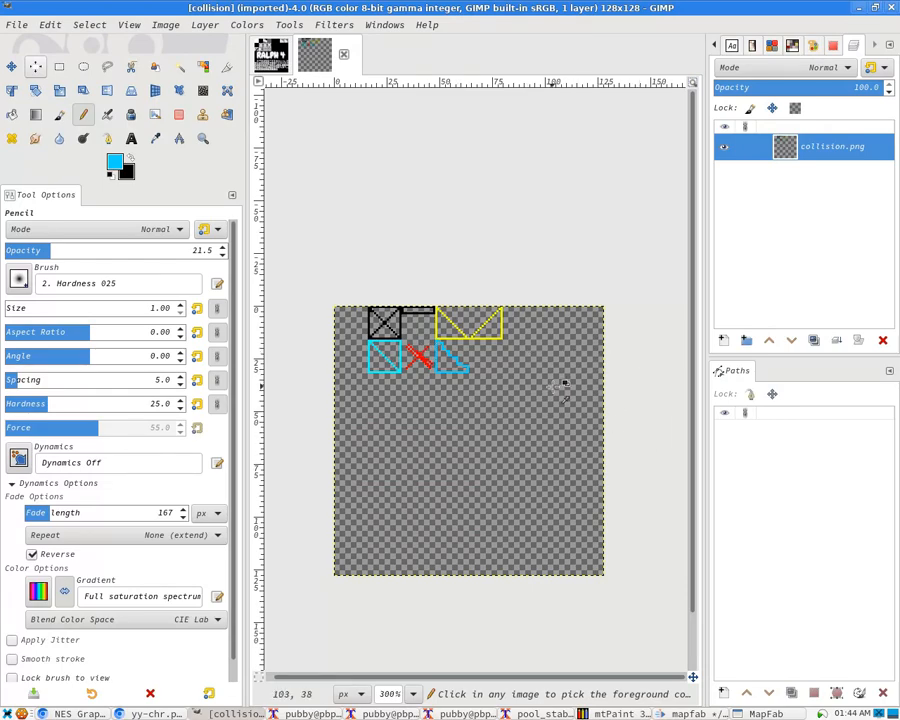
scroll(393, 322, "up", 2, "ctrl")
scroll(393, 322, "up", 2, "ctrl")
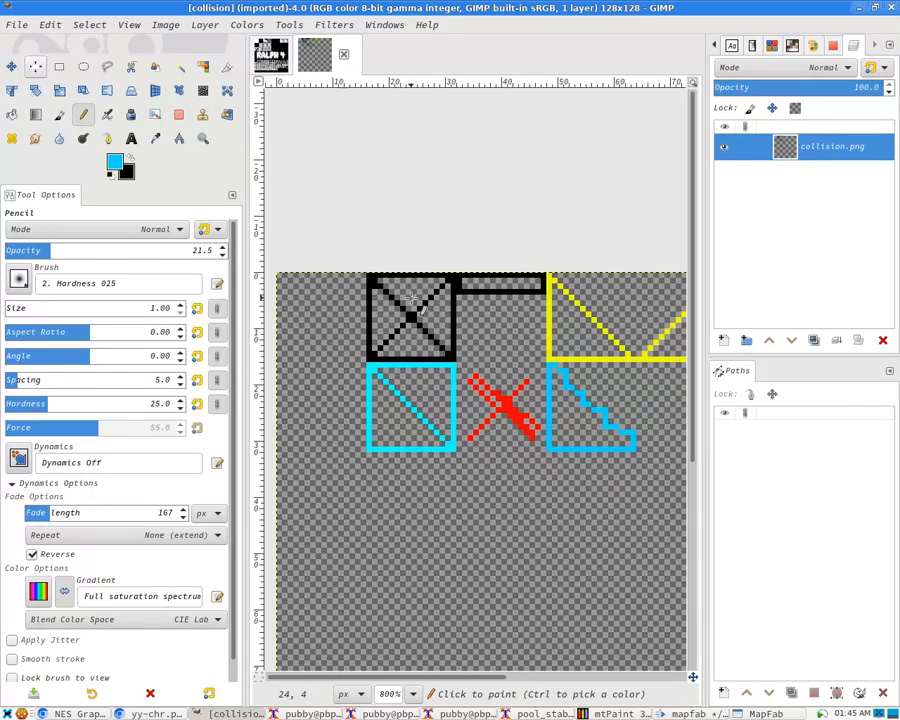
Try to draw a blue diagonal from the stepped slope's base up to the yellow tile's bottom corner with the Pencil at low opacity
scroll(417, 246, "down", 2, "ctrl")
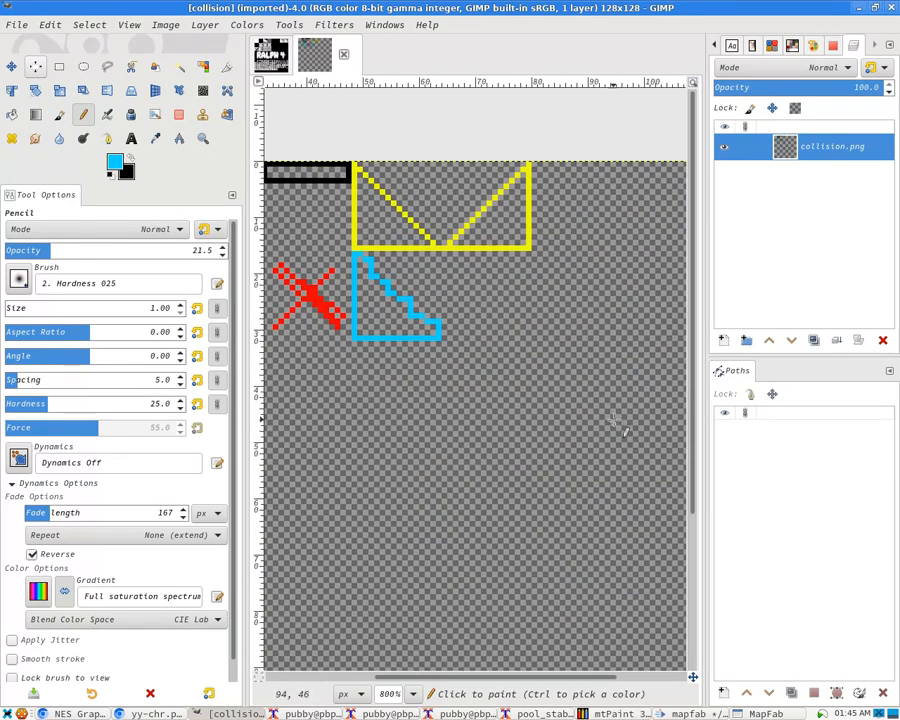
scroll(436, 316, "up", 3, "ctrl")
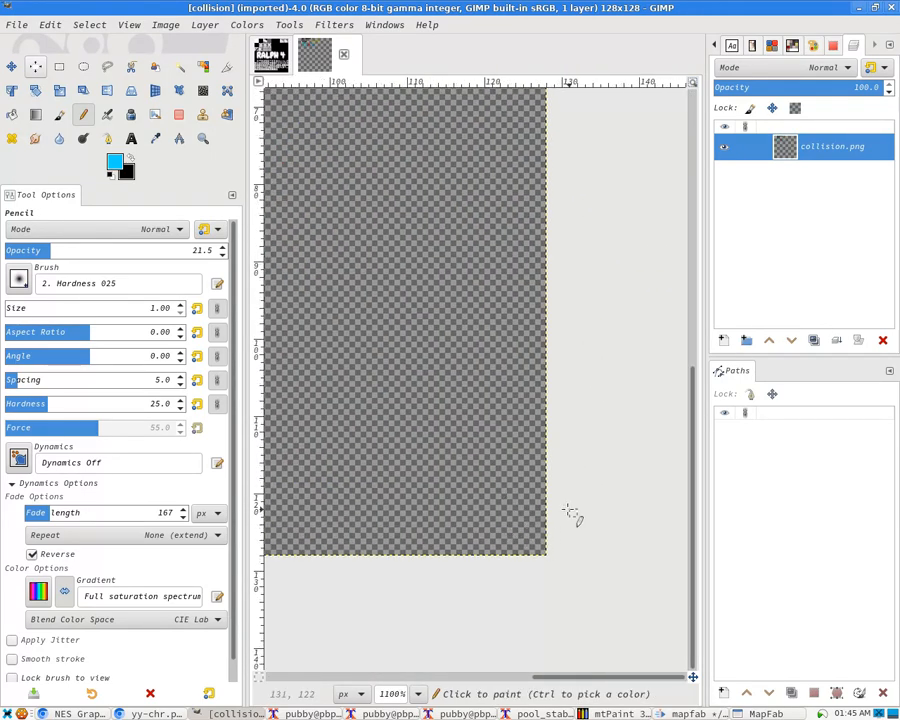
scroll(450, 342, "down", 2, "ctrl")
scroll(450, 342, "down", 2, "ctrl")
scroll(548, 362, "up", 3, "ctrl")
scroll(550, 365, "up", 1, "ctrl")
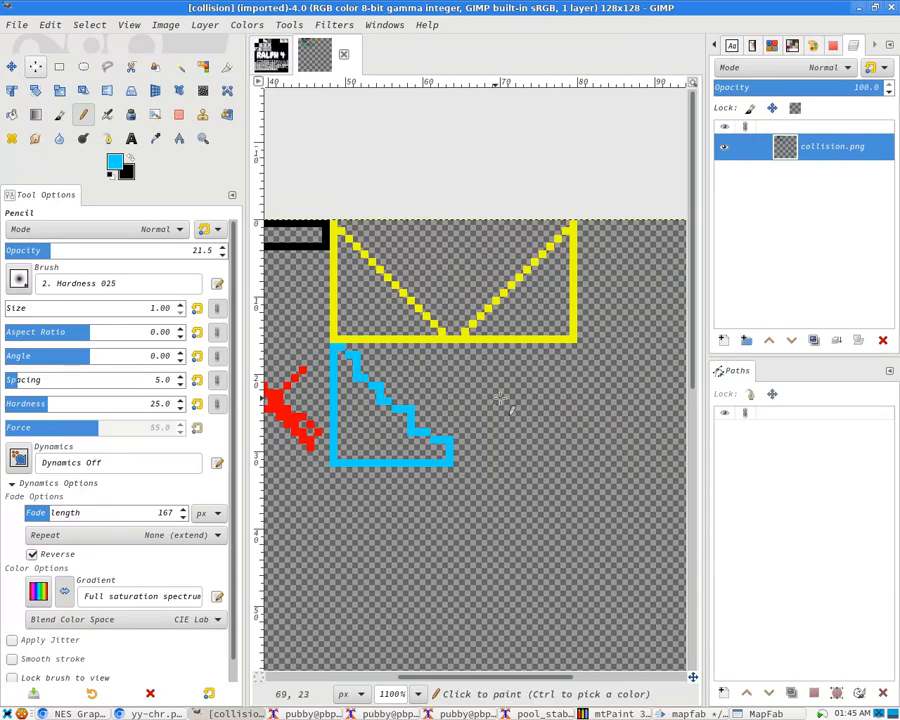
left_click(110, 158)
left_click(289, 297)
left_click(574, 345, "shift")
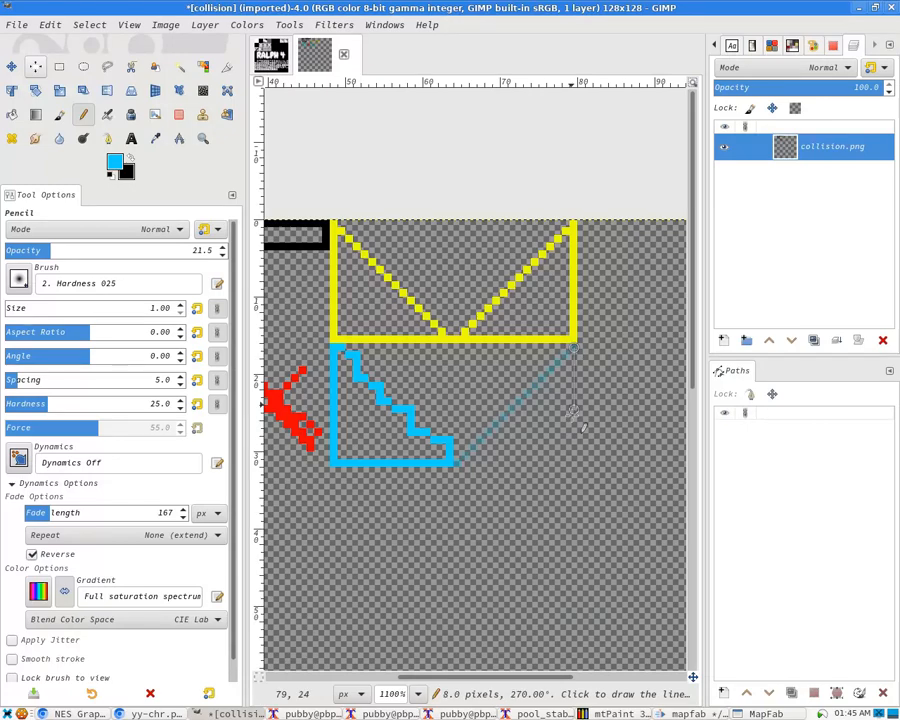
key("ctrl+z")
Set the Pencil opacity to 100 and draw the blue rising slope with its base line and vertical edge beneath the yellow tile
left_click(214, 250)
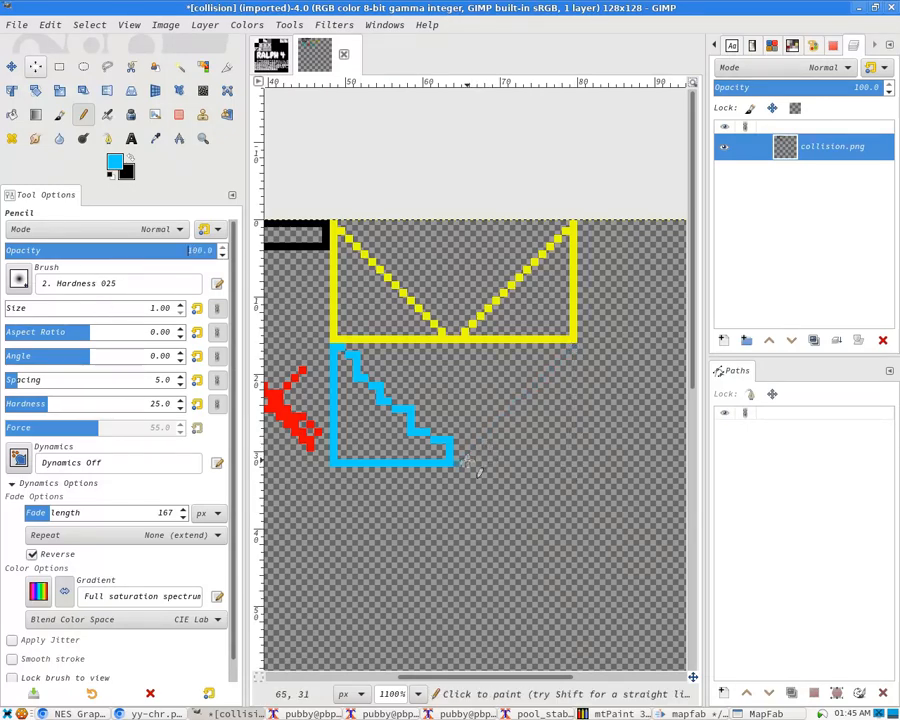
left_click(573, 345, "ctrl+shift")
left_click(573, 470, "ctrl+shift")
key("ctrl+z")
left_click(466, 463)
left_click(575, 463, "shift")
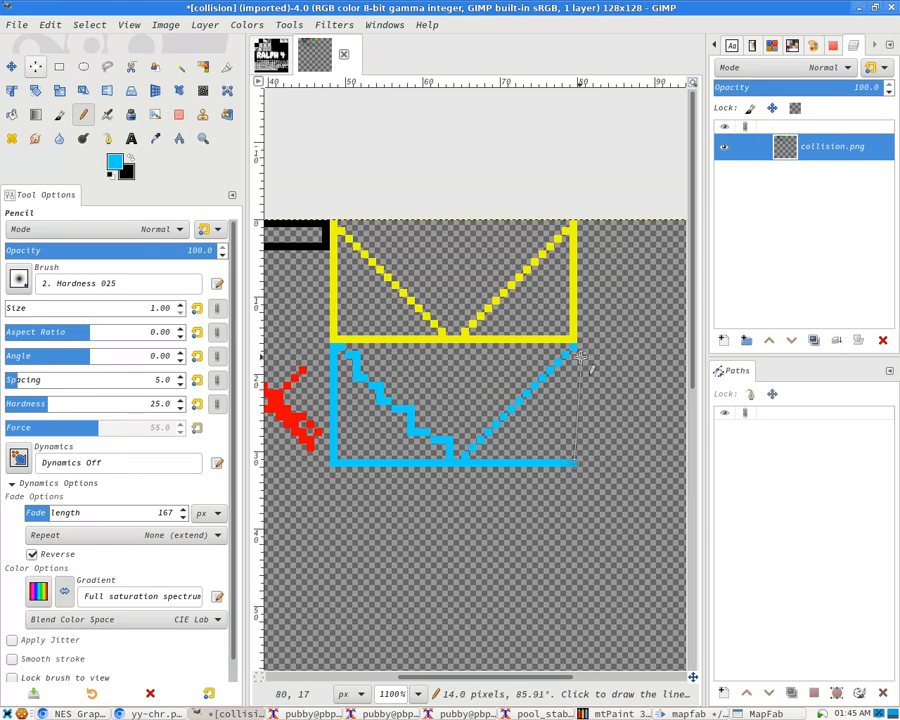
Overwrite collision.png with the edited image
scroll(552, 380, "down", 2, "ctrl")
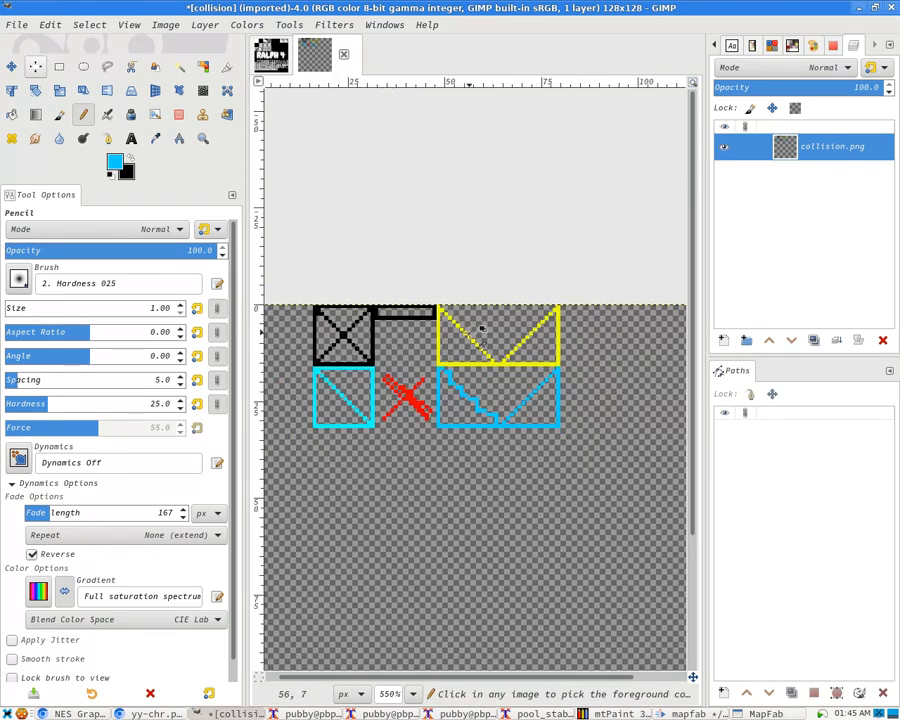
scroll(524, 330, "down", 1, "ctrl")
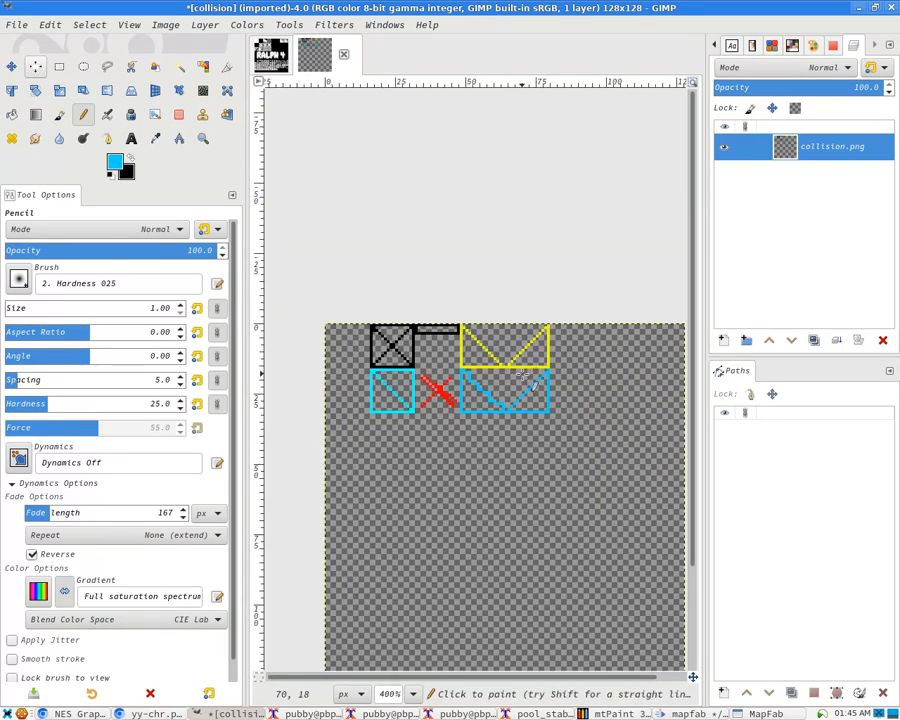
left_click(16, 24)
left_click(92, 246)
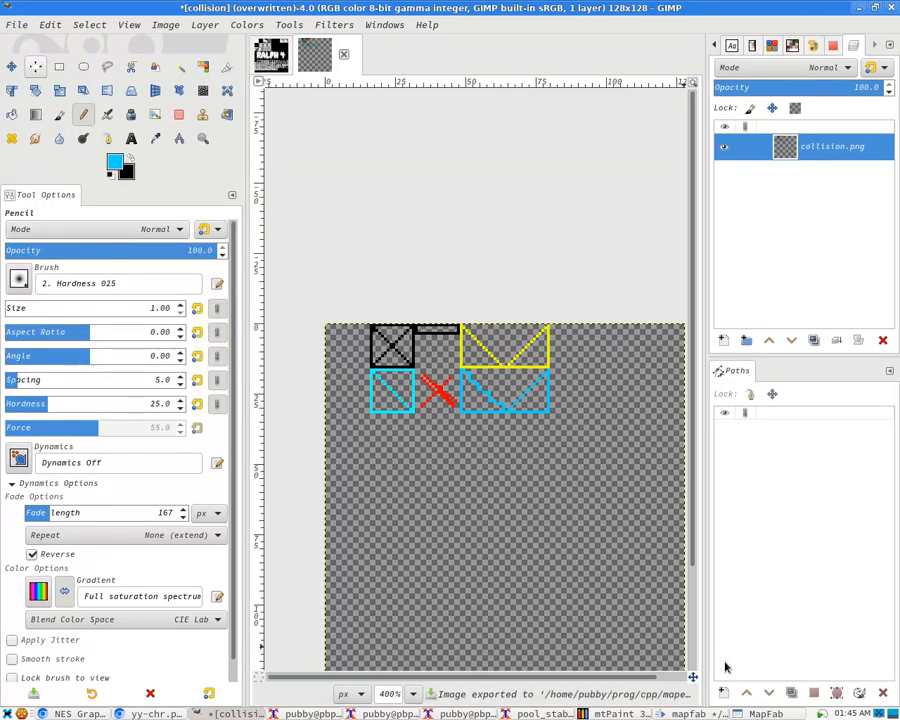
Switch to MapFab and set the Collision Tileset Path to collision.png in the examples folder
key("alt+Tab")
left_click(63, 47)
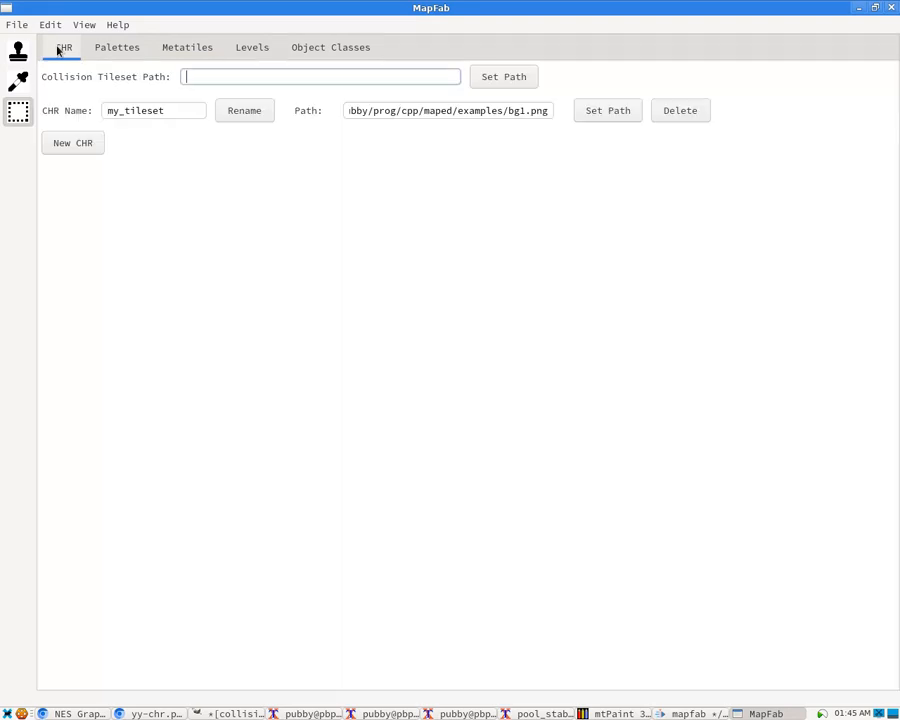
left_click(532, 76)
double_click(245, 241)
double_click(280, 207)
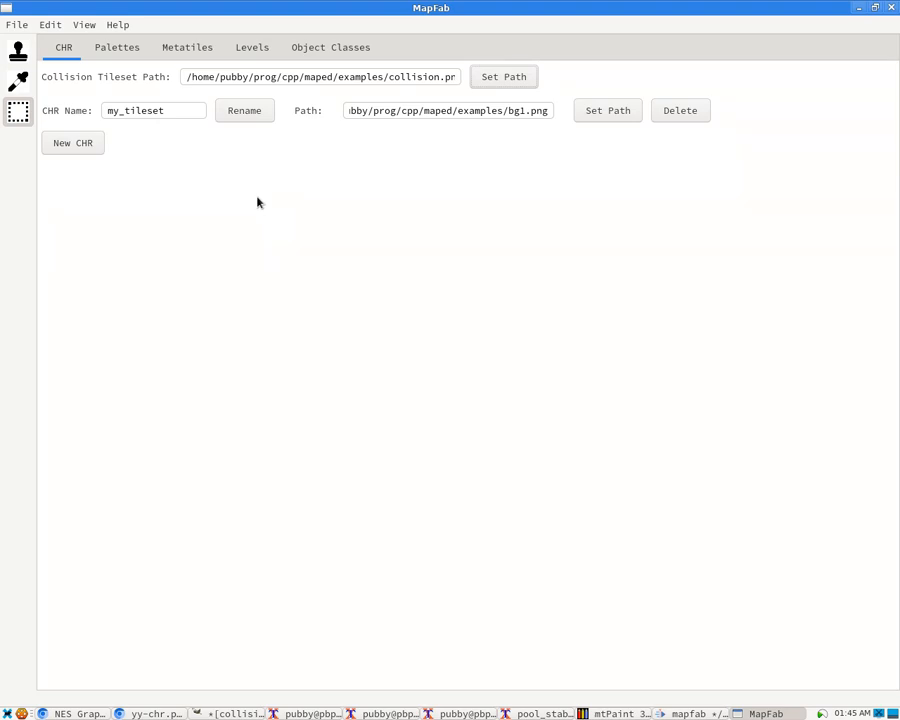
Stamp the cyan boxed-diagonal collision onto the light-blue brick, orange, dark-blue brick and glass metatiles in Collisions mode
left_click(200, 50)
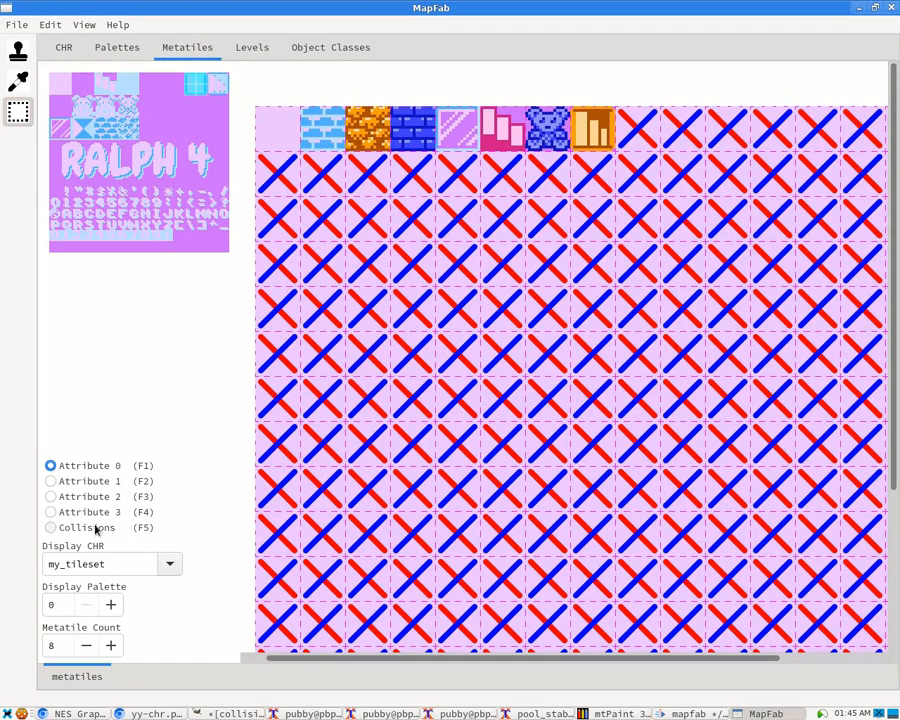
left_click(51, 527)
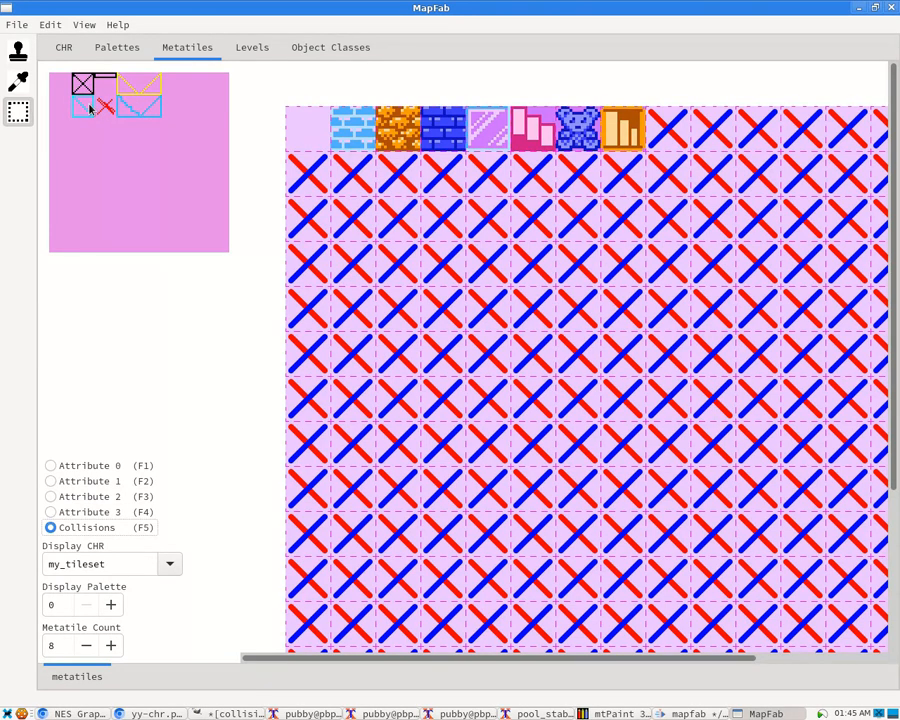
left_click(21, 62)
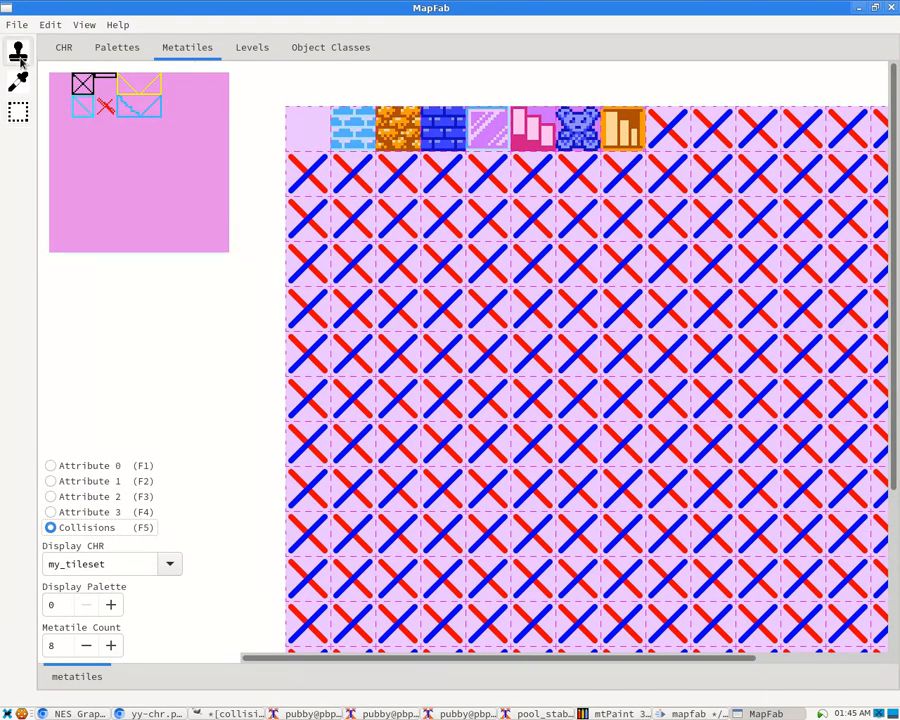
left_click(80, 115)
left_click(368, 138)
left_click(396, 143)
left_click(437, 142)
left_click(487, 135)
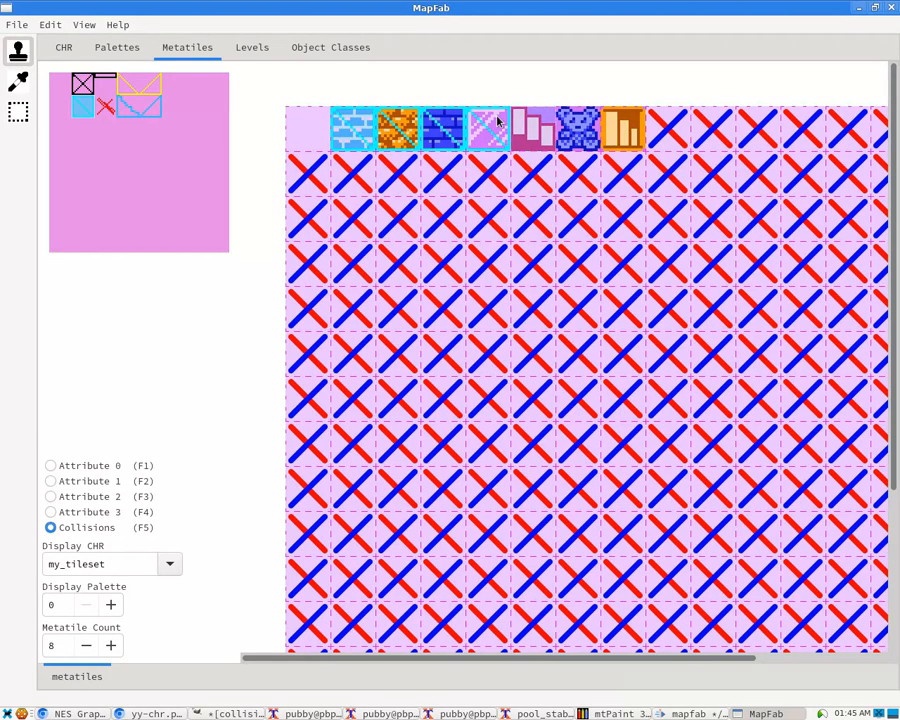
Assign the yellow slope collision to the stepped-bar and bookcase metatiles, the red cross to the teddy bear and the empty collision to the first metatile
left_click(133, 91)
left_click(531, 132)
left_click(621, 136)
left_click(105, 105)
left_click(578, 128)
left_click(62, 84)
left_click(295, 120)
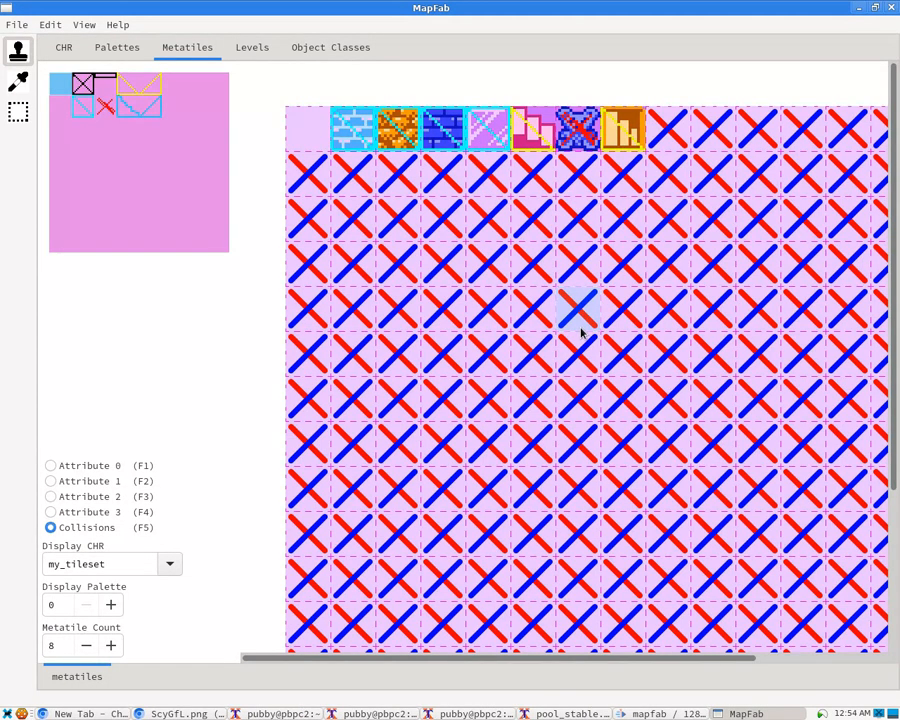
Configure the level to use the metatiles set, the my_tileset CHR and palette 1
left_click(256, 50)
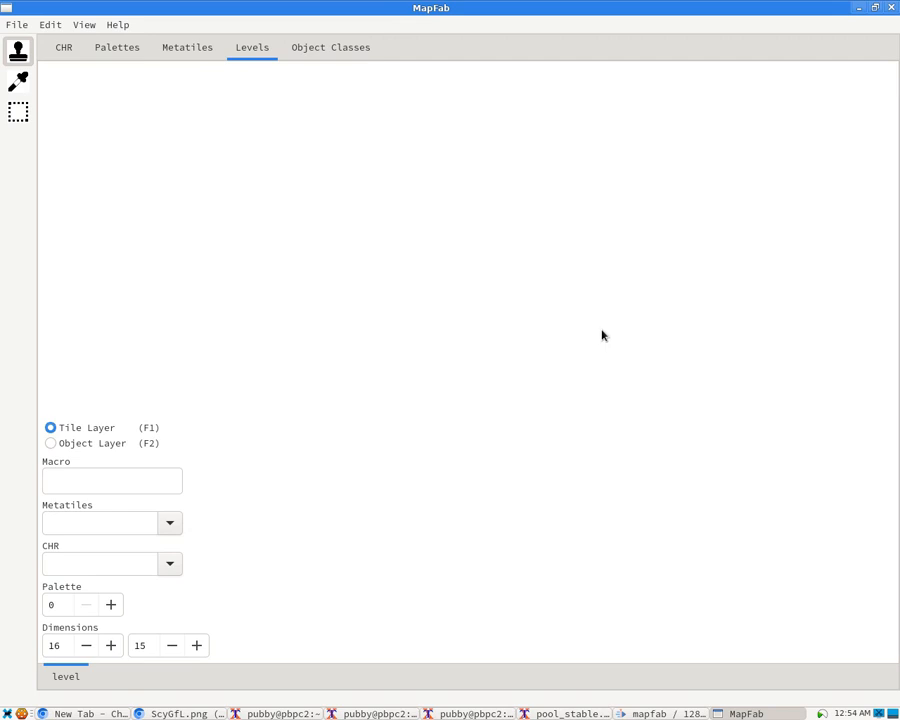
left_click(170, 523)
left_click(72, 549)
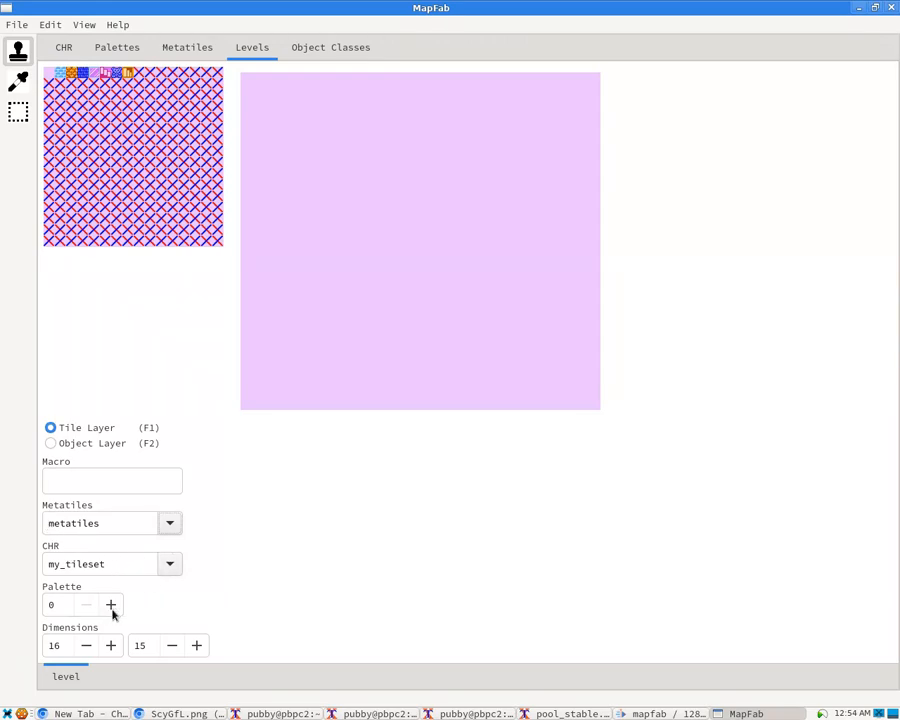
left_click(187, 47)
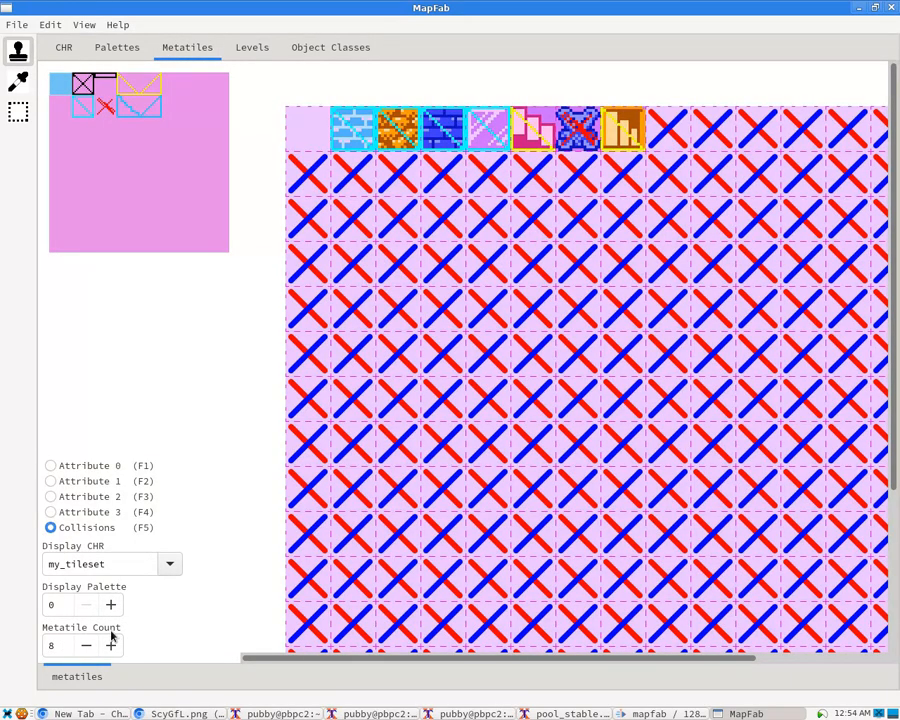
left_click(256, 50)
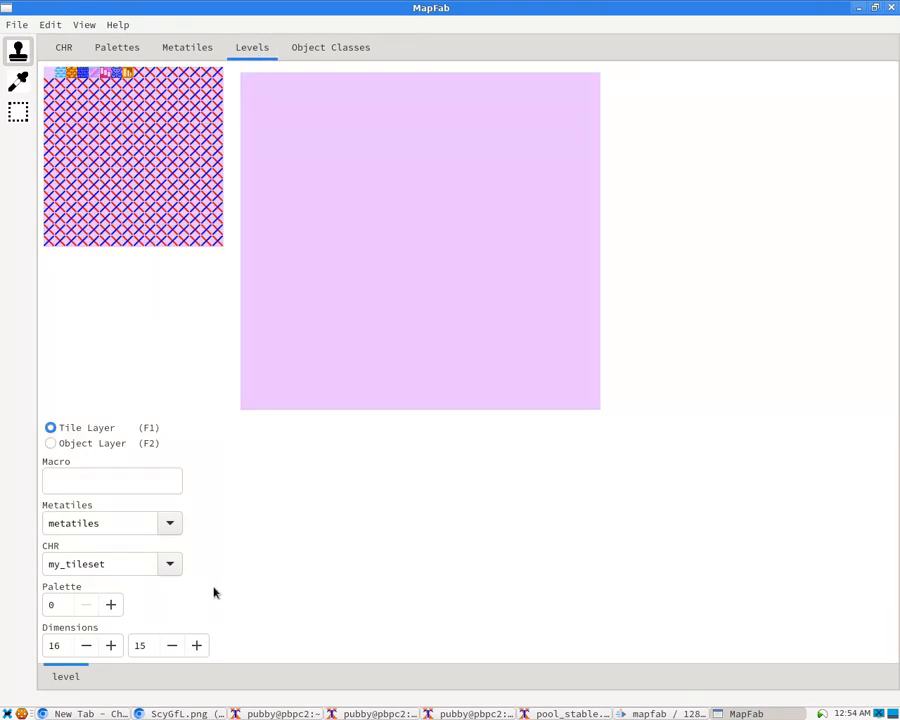
left_click(163, 566)
left_click(254, 559)
left_click(110, 606)
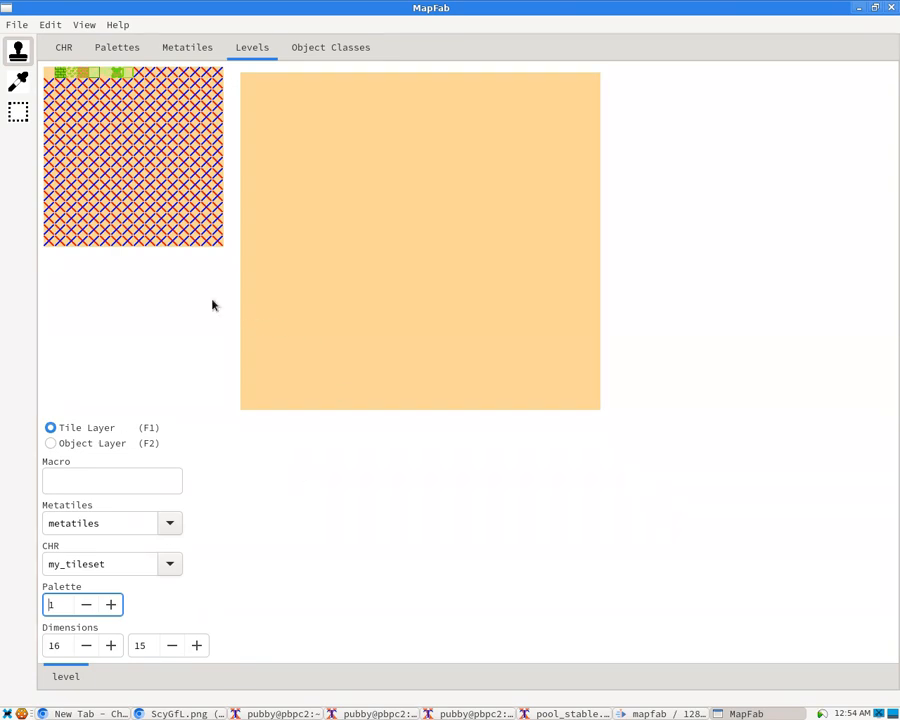
Paint a corner wall six tiles high and four tiles wide in the level with the dark-blue brick metatile
left_click(58, 77)
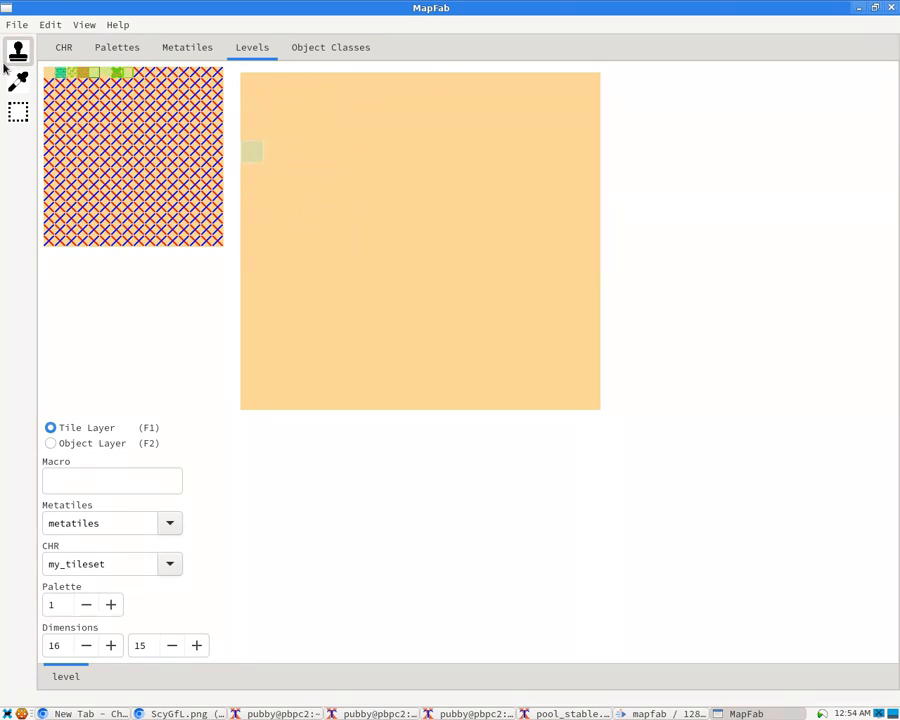
left_click(82, 75)
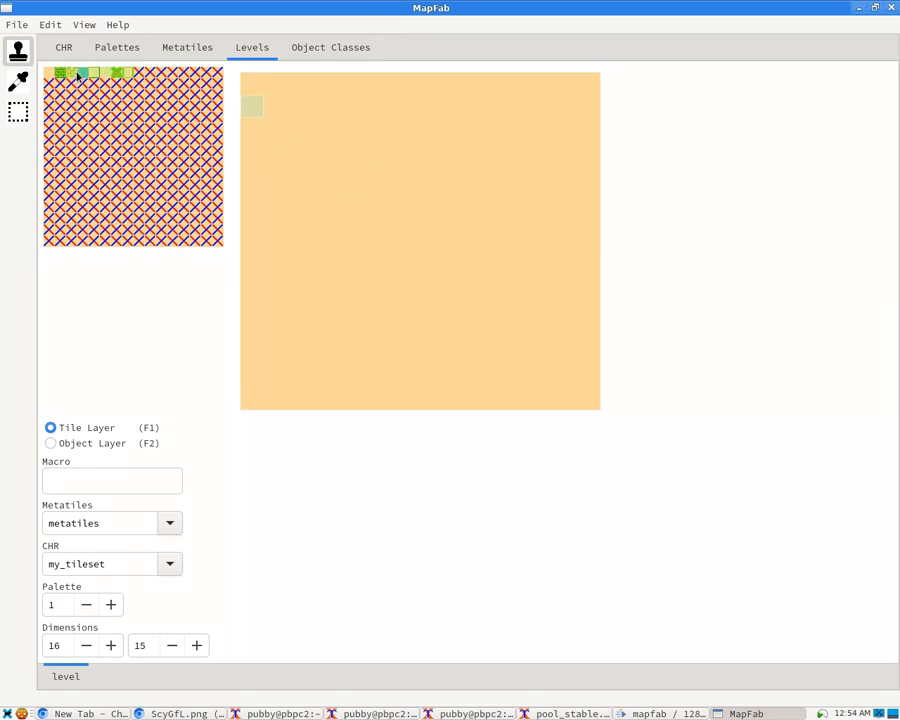
left_click_drag(337, 160, 348, 230)
left_click_drag(396, 156, 410, 152)
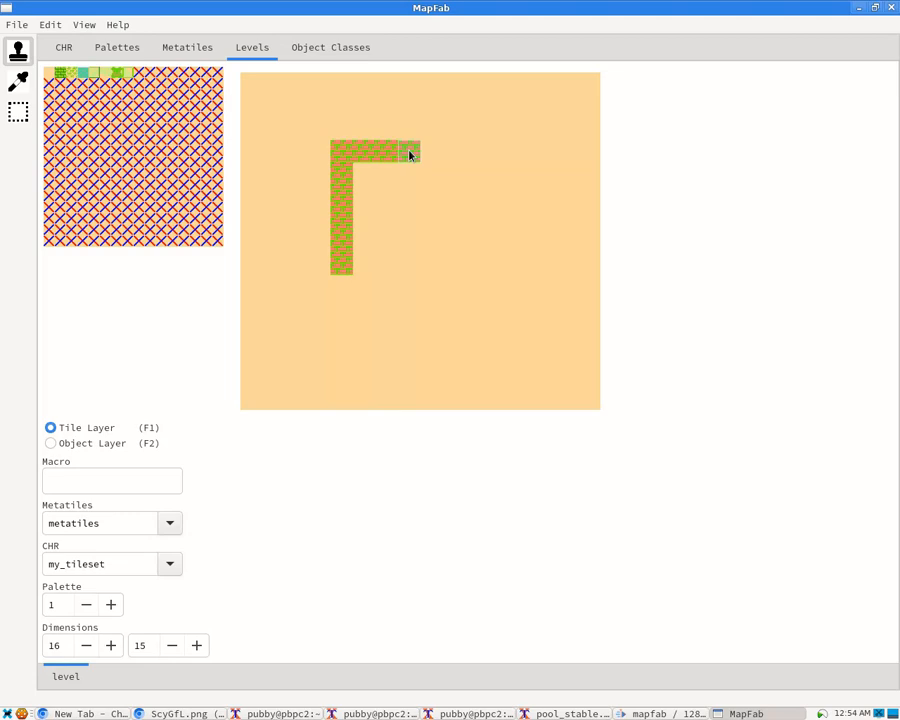
Set the level palette to 0 and paint three stepped bars, three teddy bears and a four-tile light-blue brick column along the wall
left_click(87, 603)
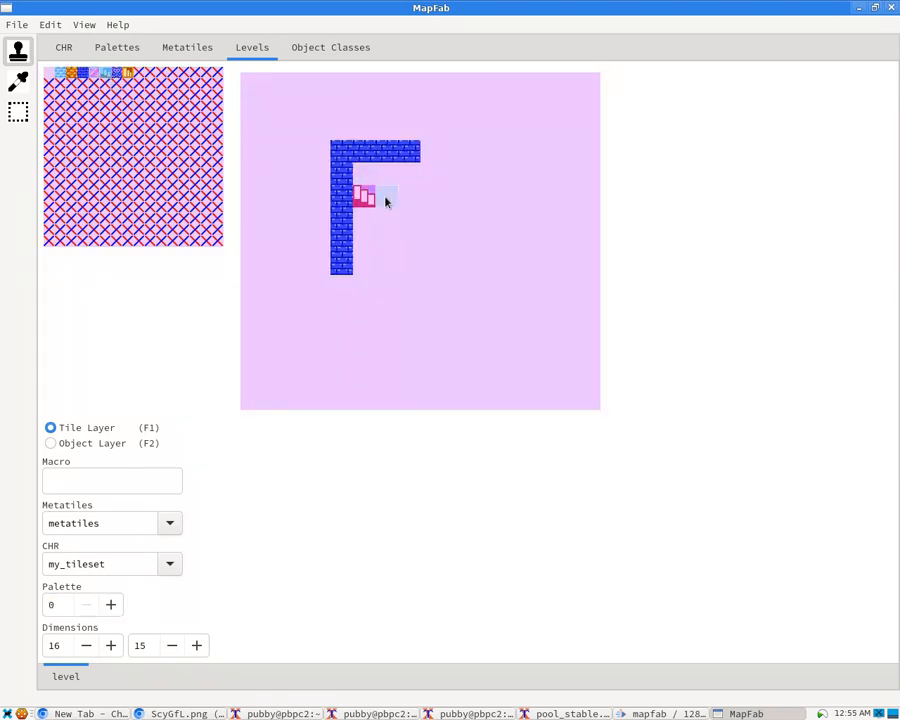
left_click_drag(400, 202, 415, 200)
left_click_drag(362, 264, 414, 264)
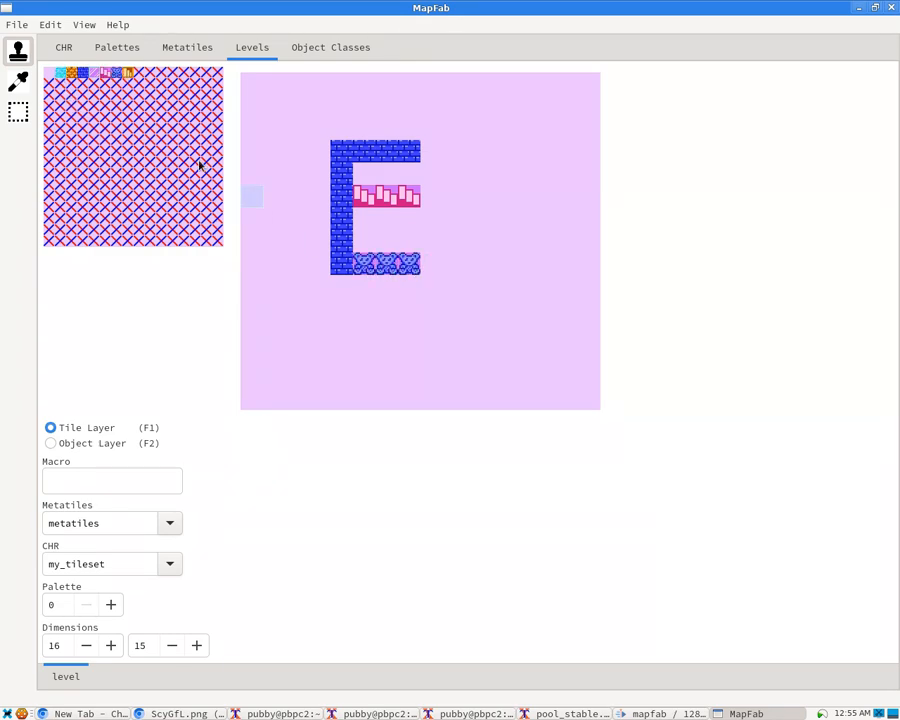
left_click_drag(345, 290, 346, 356)
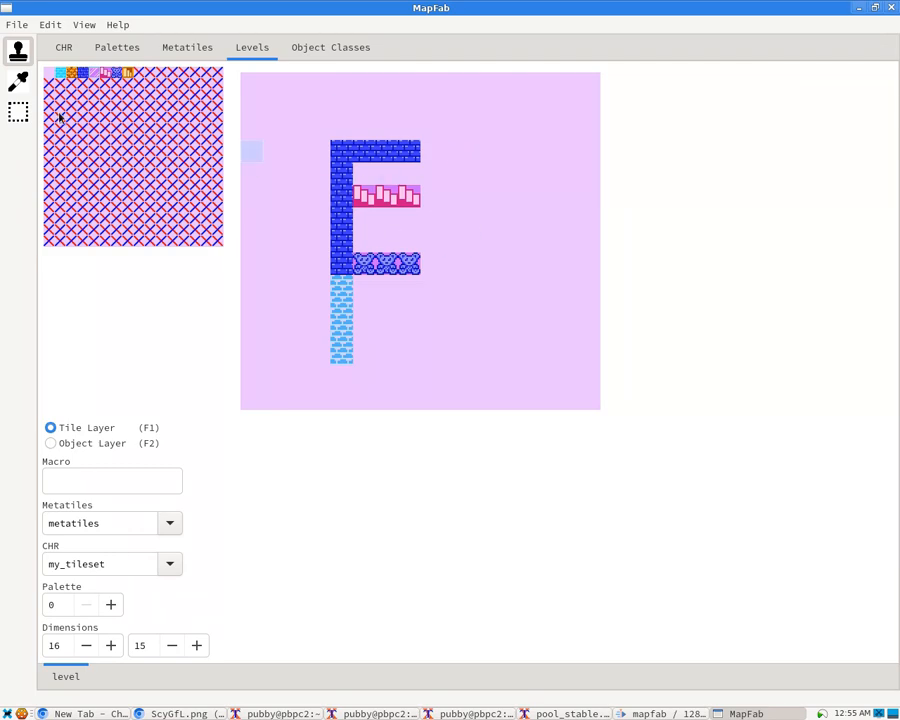
Select the cells that close the room's bottom, right and upper sides and fill them with light-blue brick
left_click(21, 116)
left_click_drag(366, 353, 522, 148)
left_click_drag(508, 150, 430, 151)
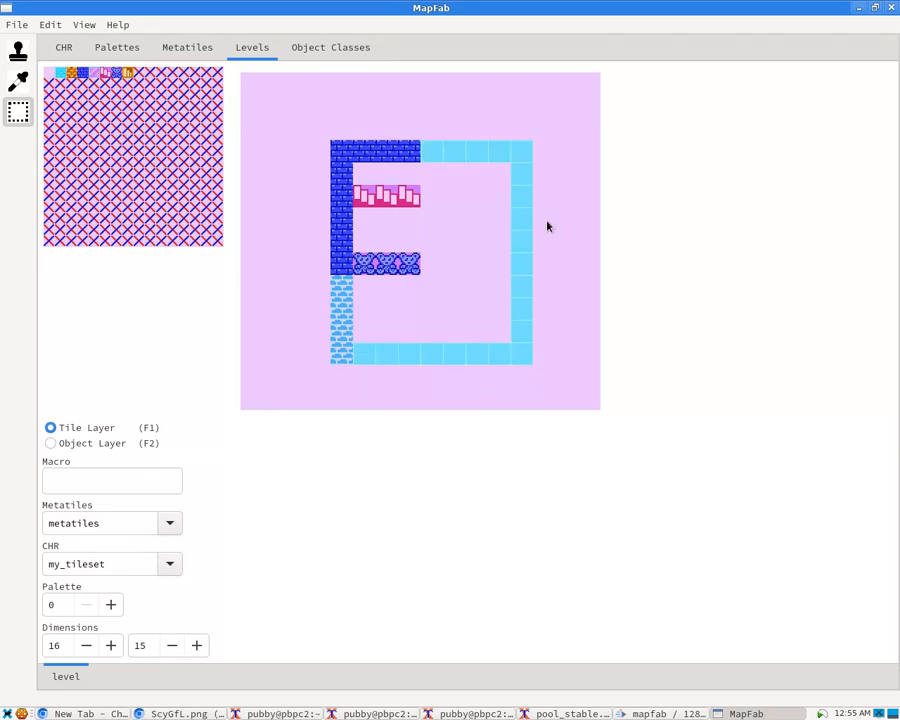
left_click(50, 24)
left_click(126, 136)
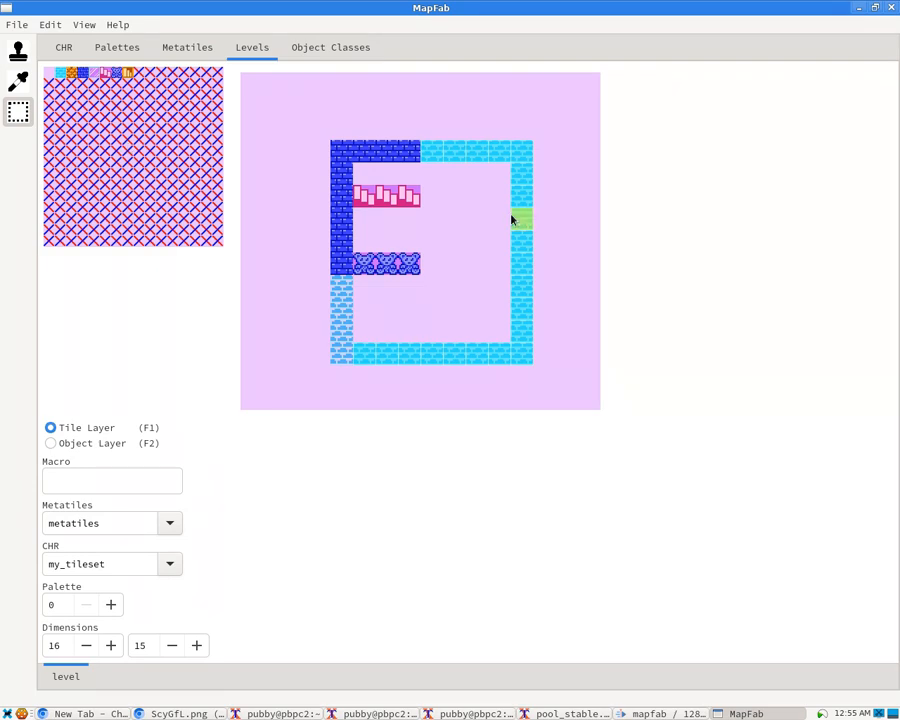
Fill four cells of the room's bottom wall and five cells of its right wall with the glass metatile
left_click_drag(508, 219, 482, 219)
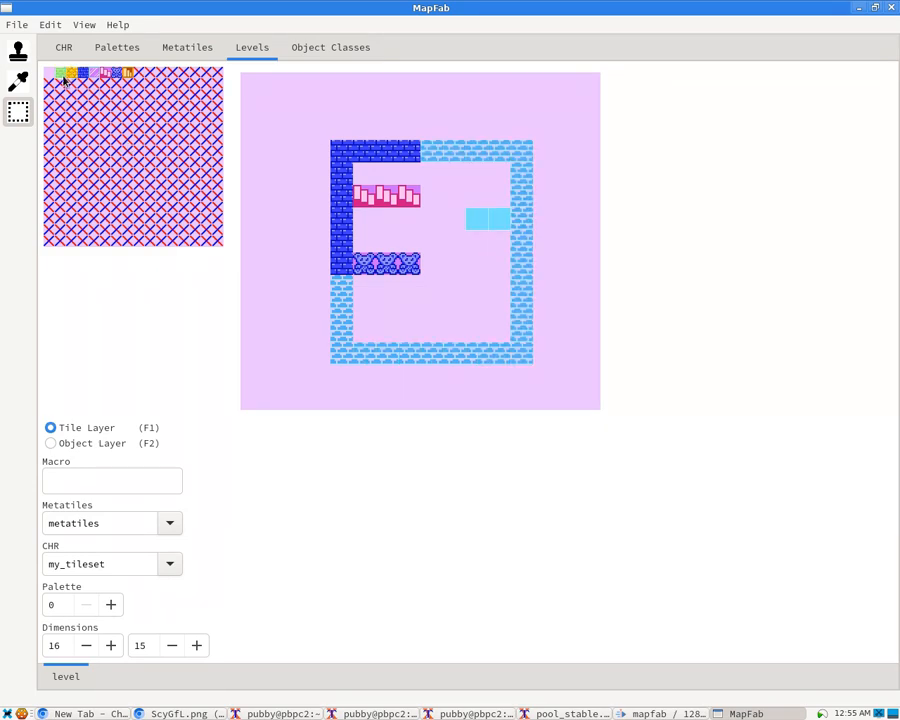
left_click(252, 290)
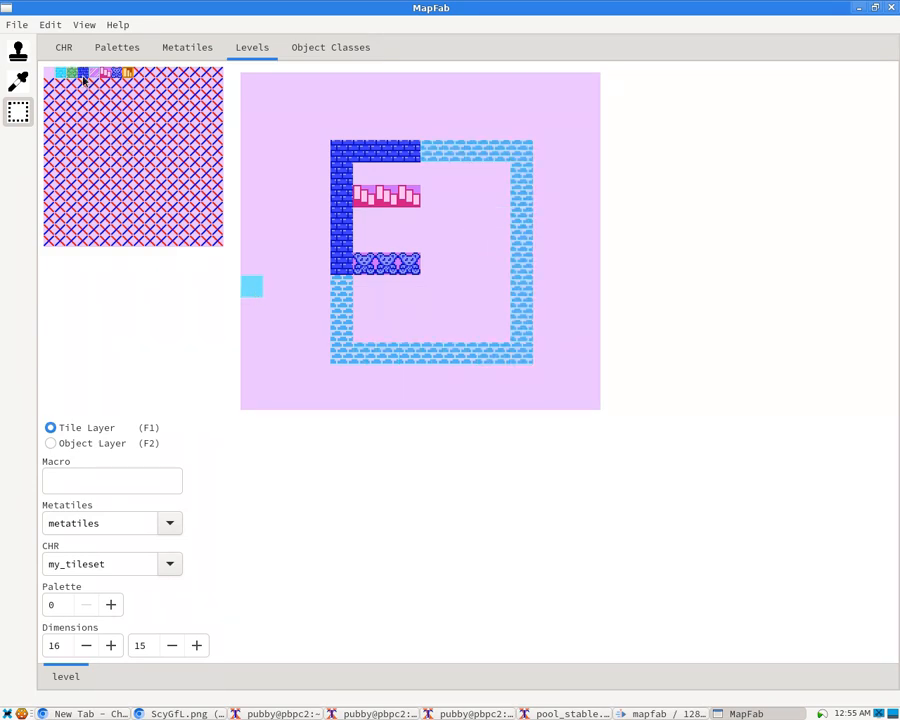
left_click_drag(480, 352, 405, 352)
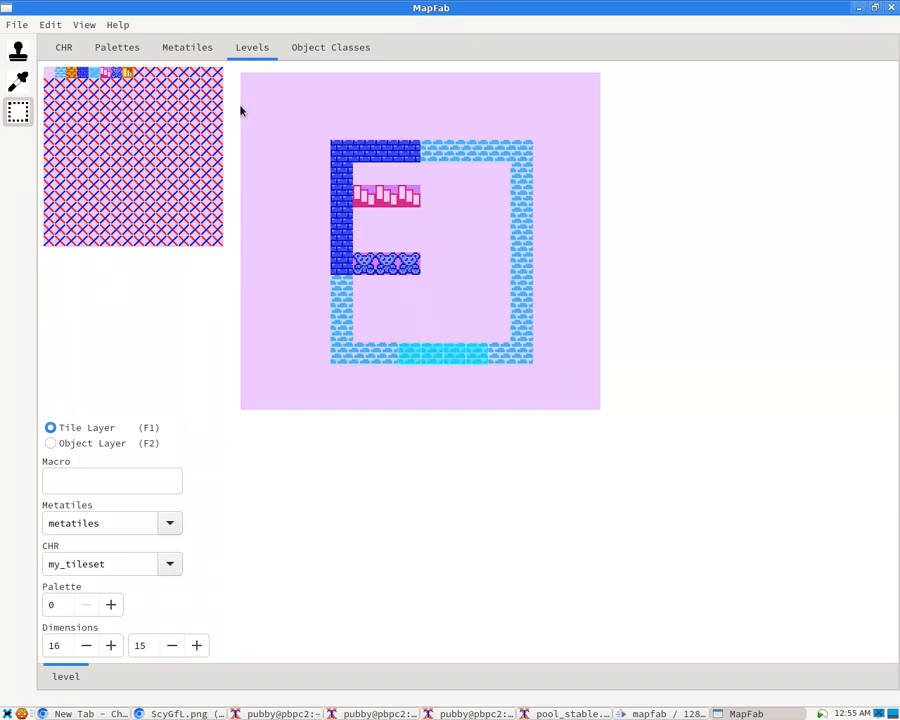
key("ctrl+f")
left_click_drag(522, 195, 522, 288)
key("ctrl+f")
Select a three-tile-wide, six-tile-high outline left of the dark-blue wall and fill it with light-blue brick
left_click(476, 218)
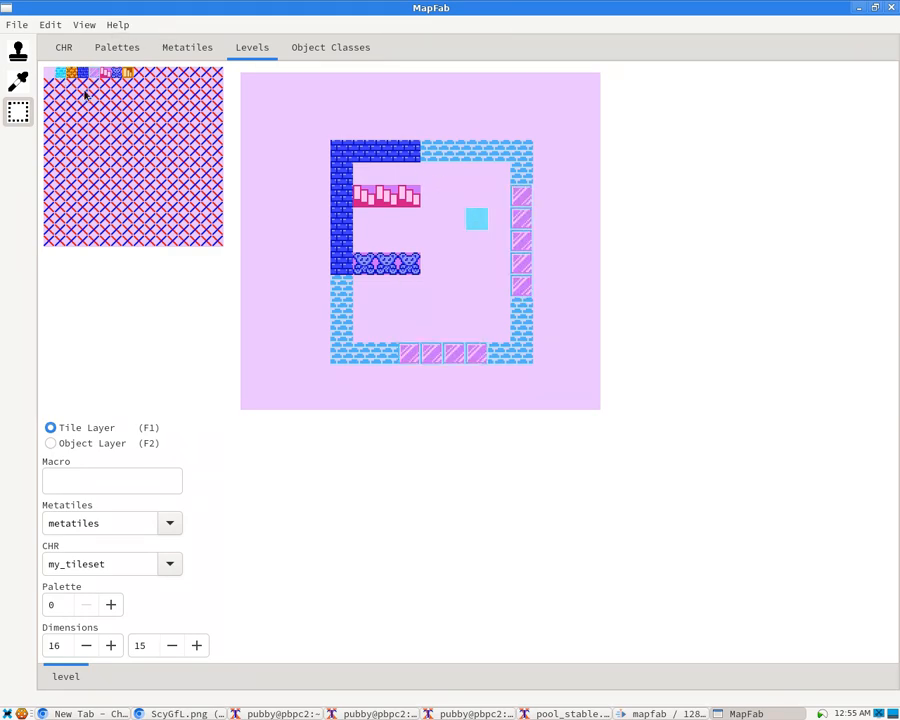
left_click_drag(321, 154, 252, 149)
left_click(321, 150)
left_click_drag(297, 106, 297, 130)
left_click_drag(321, 150, 275, 152)
left_click_drag(275, 152, 284, 268)
key("ctrl+f")
Clear a two-tile opening in the dark-blue wall between the two rooms using the empty metatile
left_click(297, 330)
mouse_move(360, 225)
left_mouse_down()
mouse_move(386, 220)
mouse_move(344, 238)
left_mouse_up()
left_click(49, 71)
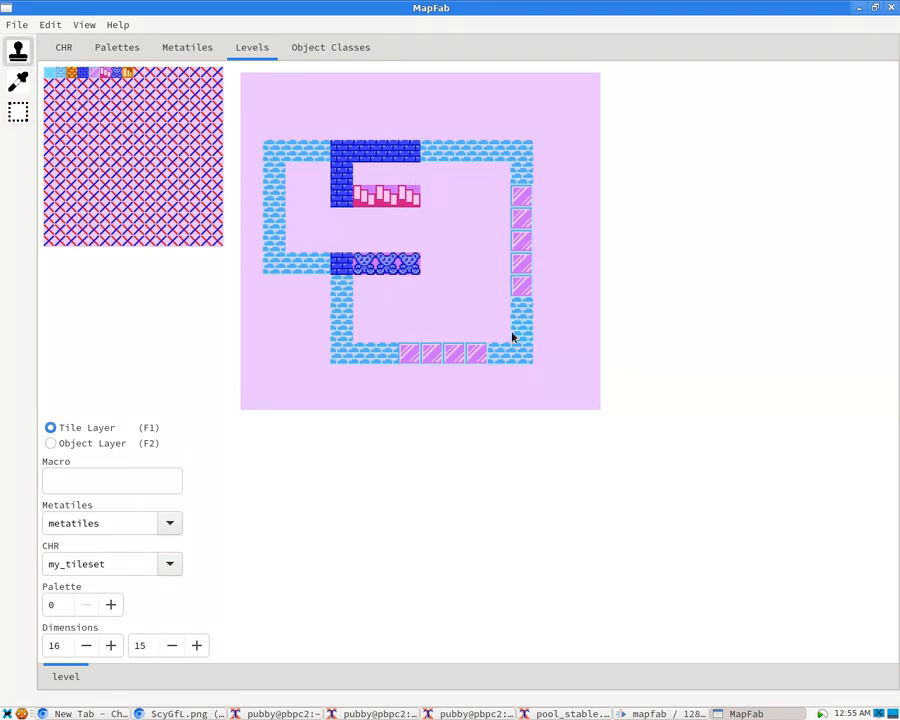
Replace the rightmost stepped bar with a bookcase and clear the middle stepped bar
left_click(127, 74)
left_click(409, 196)
left_click(386, 196)
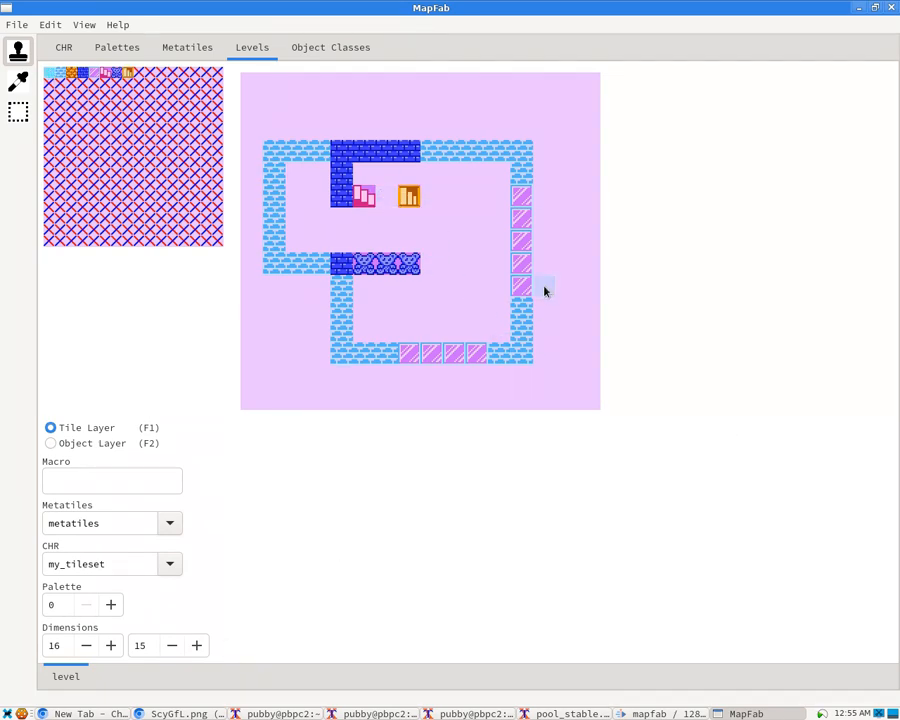
Enlarge the level's dimensions to 31 by 25 tiles
left_click_drag(120, 654, 85, 654)
left_click(110, 651)
left_click(110, 651)
left_click(110, 651)
left_click_drag(318, 658, 378, 658)
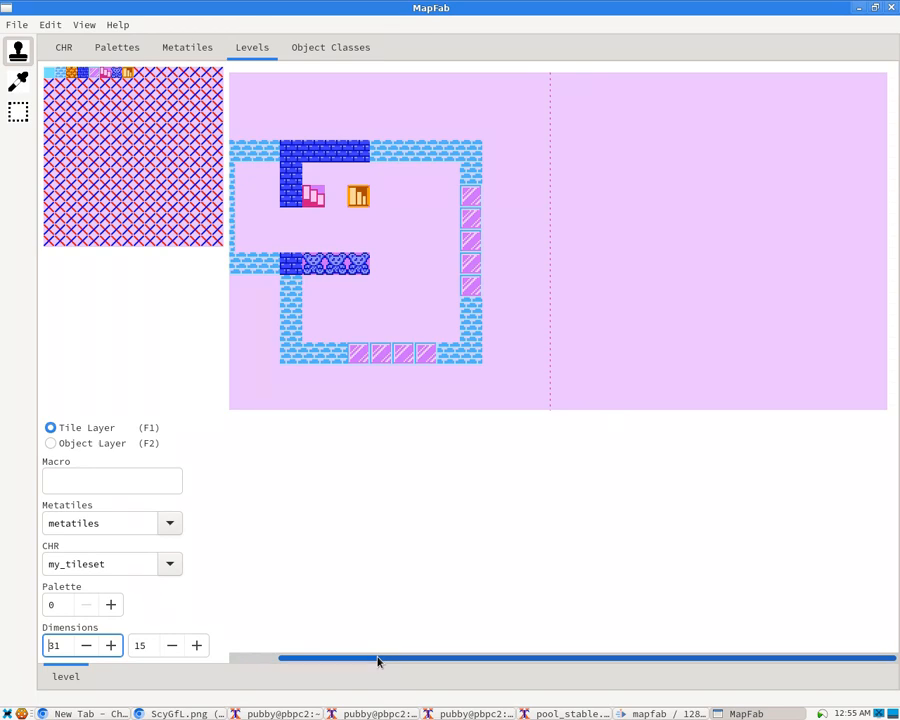
left_click(110, 646)
left_click_drag(196, 645, 196, 645)
left_click(80, 650)
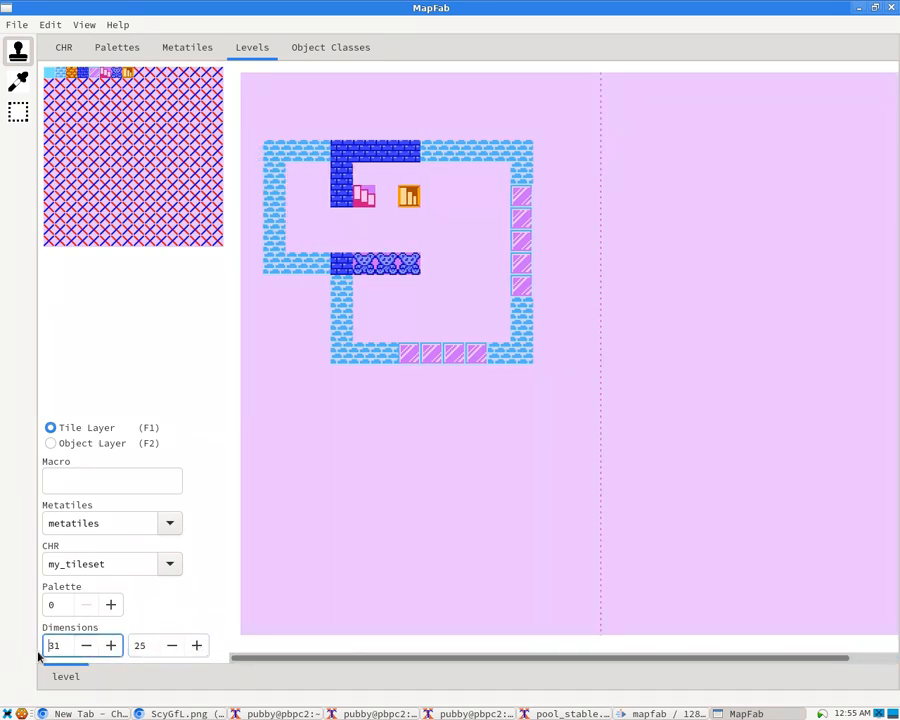
Set the level's dimensions back to 16 by 15 tiles
left_click_drag(65, 646, 26, 650)
type("16")
key("Tab")
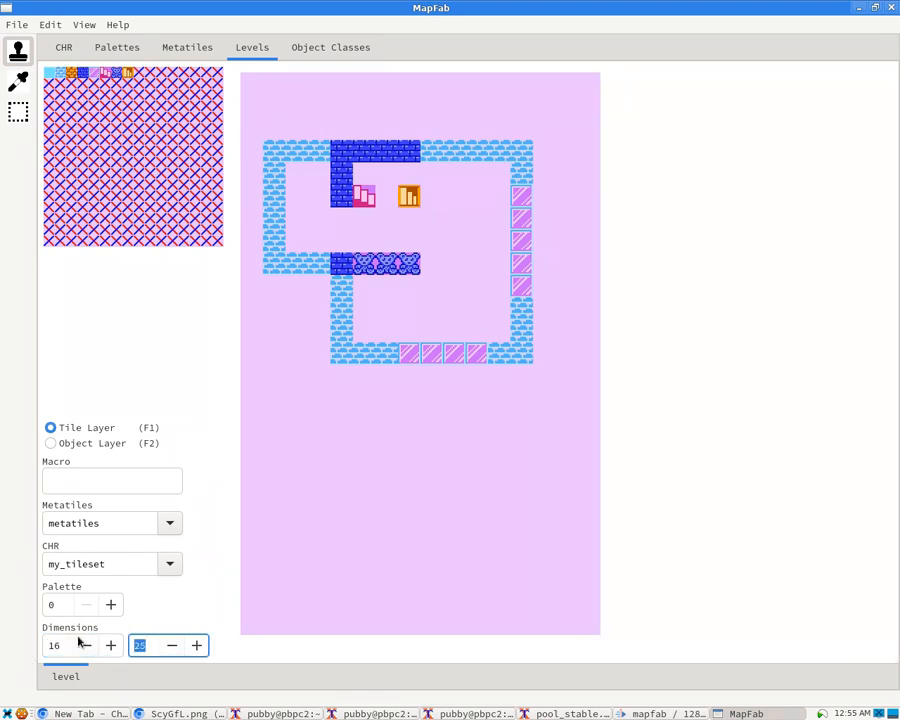
type("15")
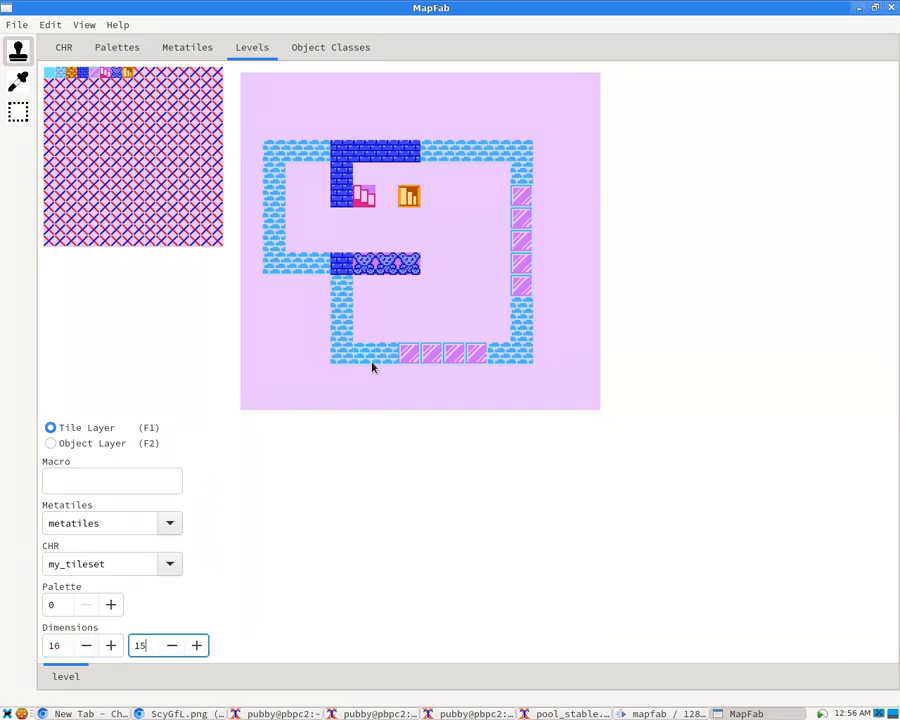
Create a new level named "bobby" through the Level Manager
left_click(84, 25)
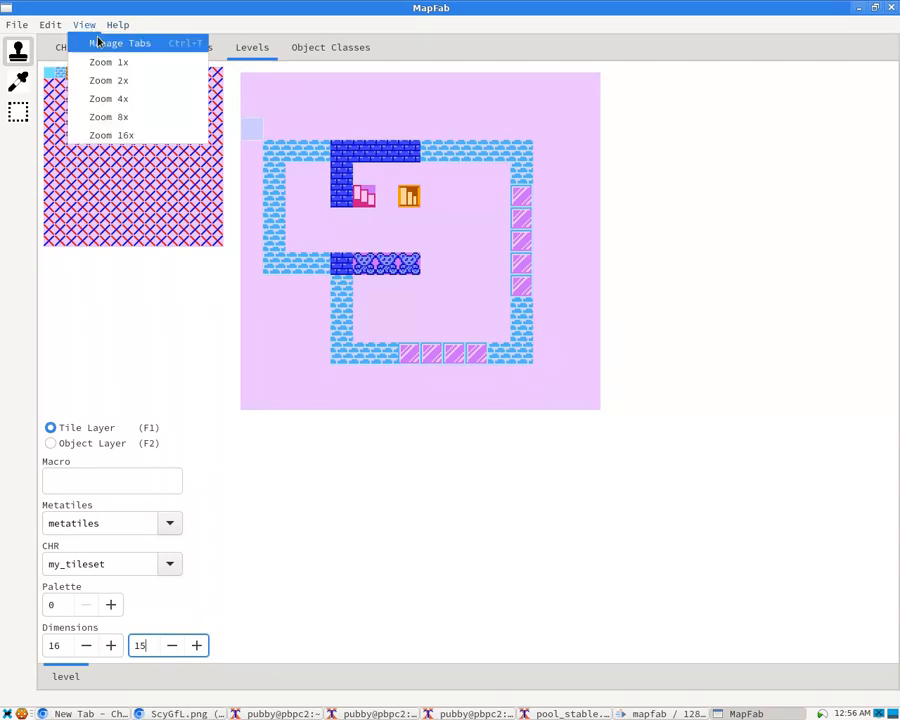
left_click(101, 44)
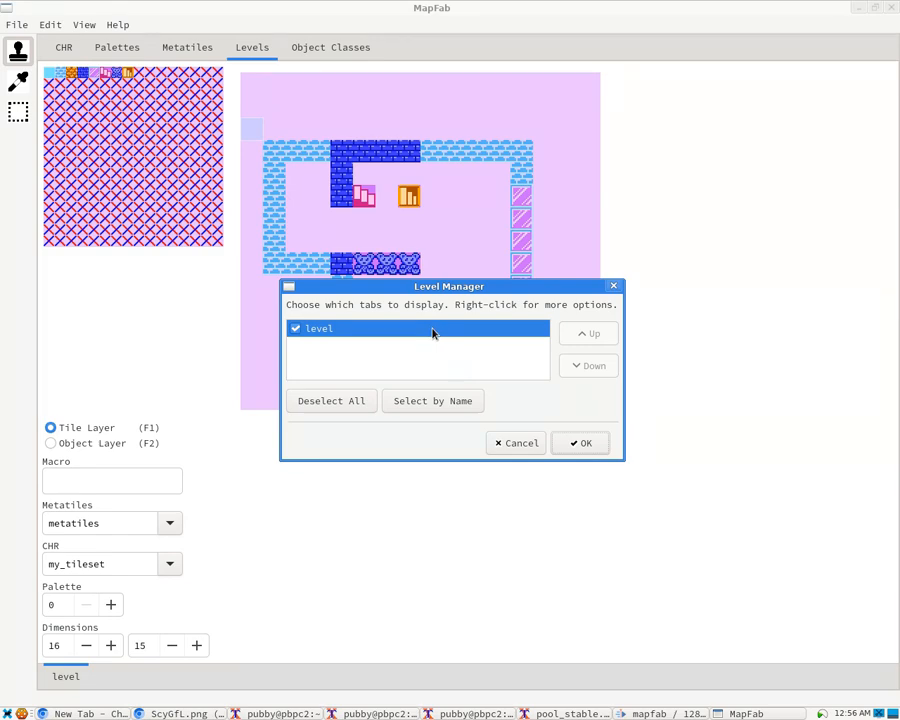
right_click(336, 357)
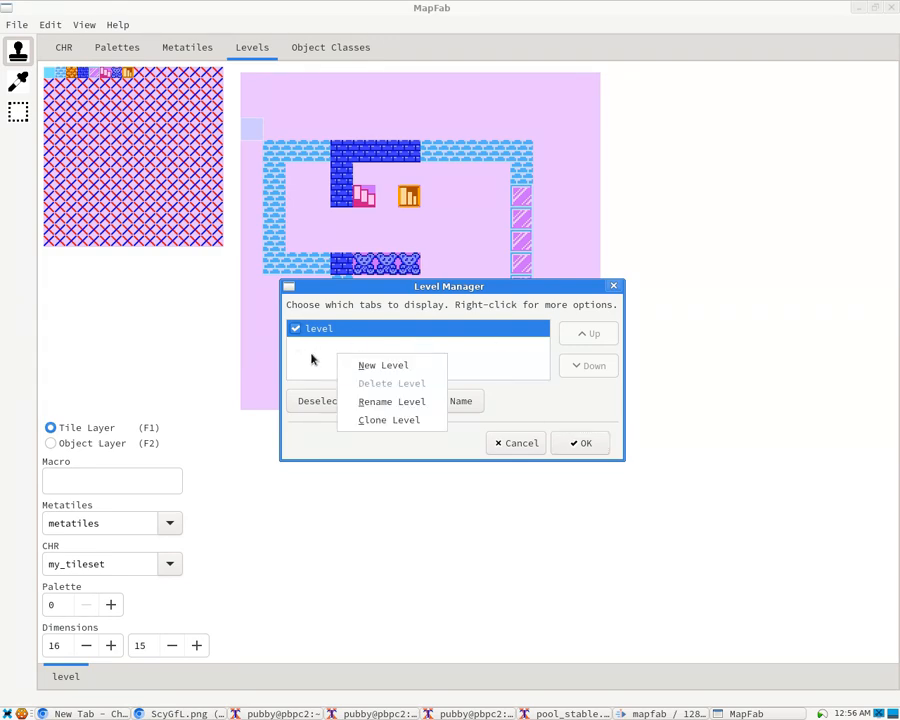
left_click(370, 367)
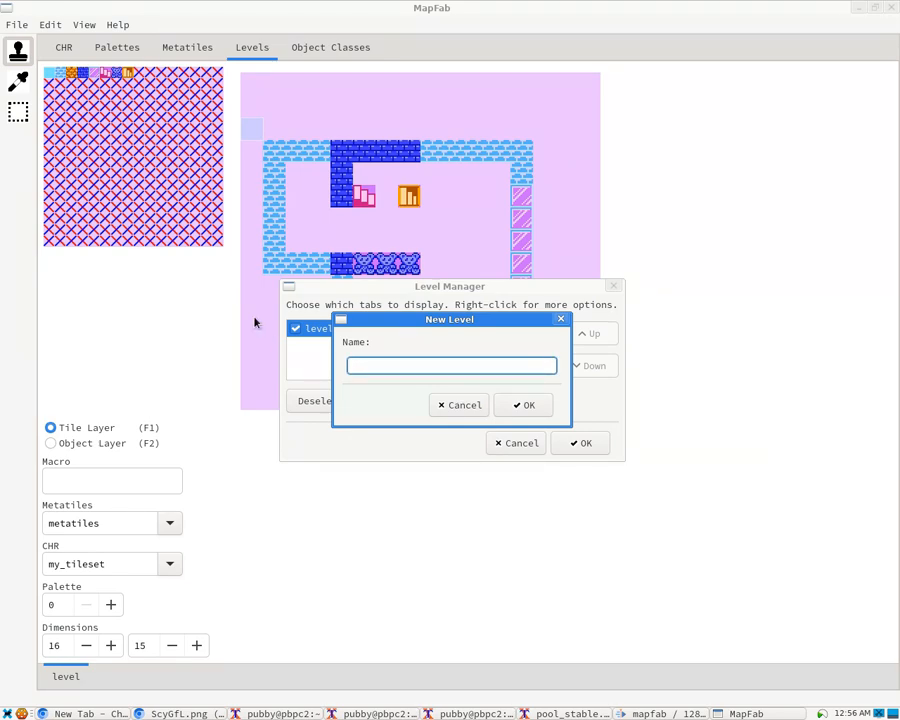
type("bobby")
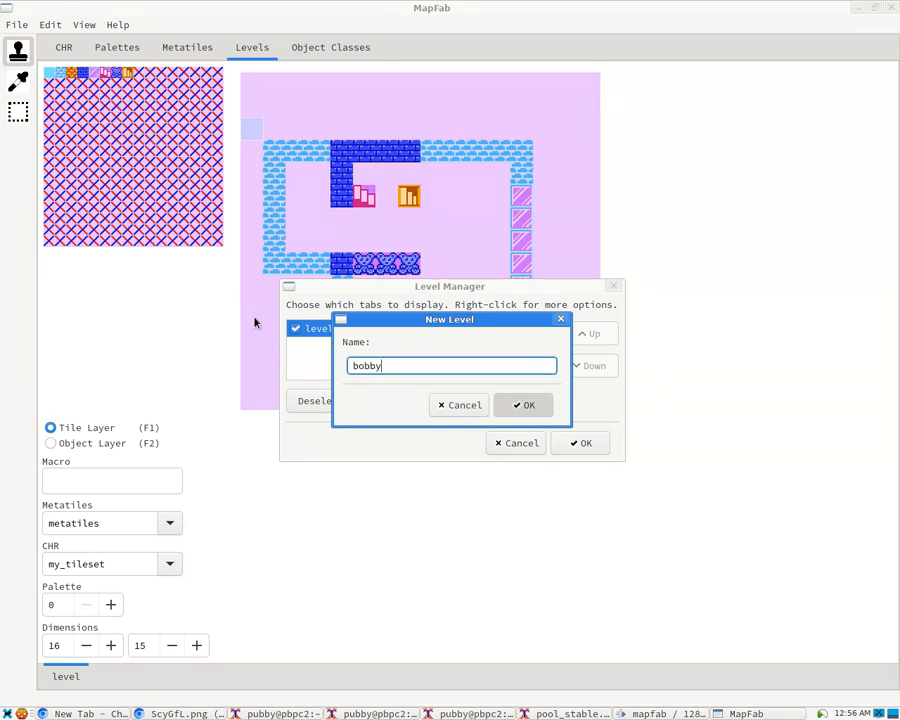
key("Return")
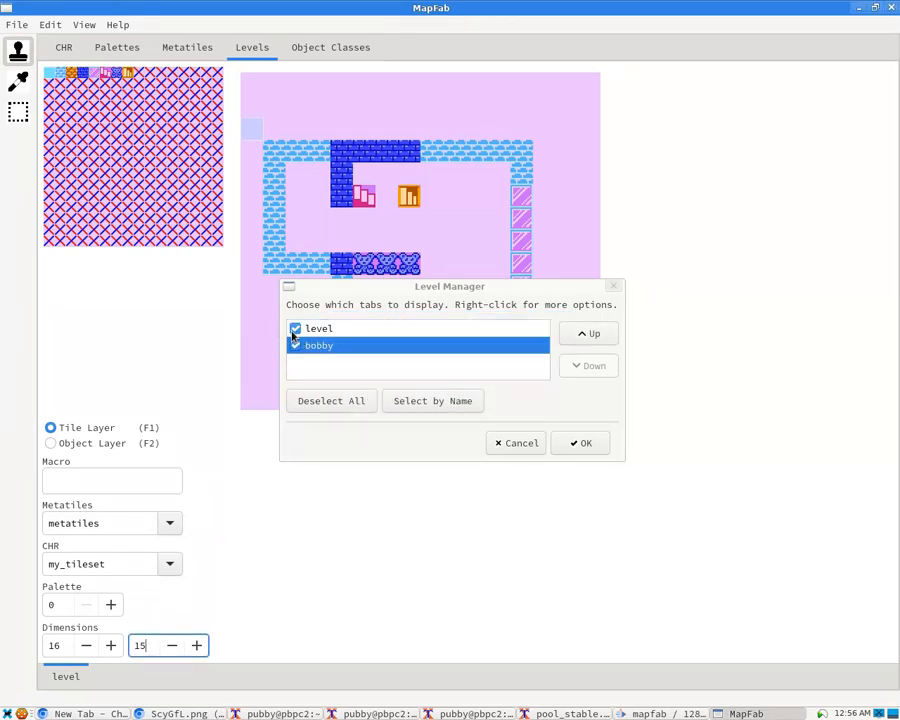
Toggle the display of both levels in the Level Manager and apply it with "level" and "bobby" hidden
left_click(295, 328)
left_click(294, 343)
left_click(295, 329)
left_click(298, 344)
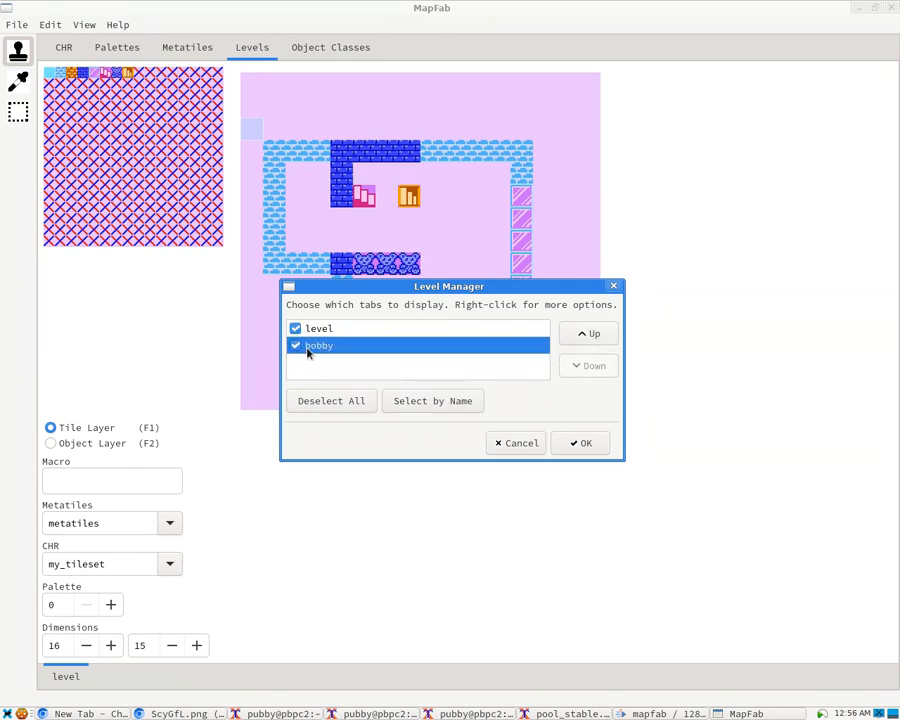
left_click(295, 328)
left_click(295, 345)
left_click(569, 442)
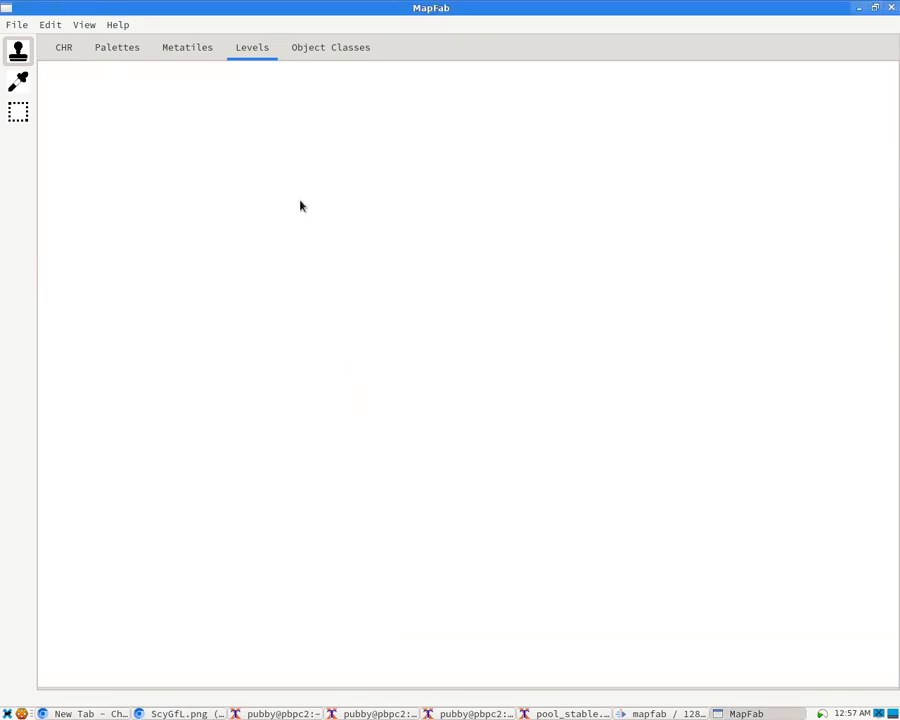
Make "level" and "bobby" displayed again in the Level Manager and bring up "level"
left_click(84, 24)
left_click(104, 42)
left_click(295, 328)
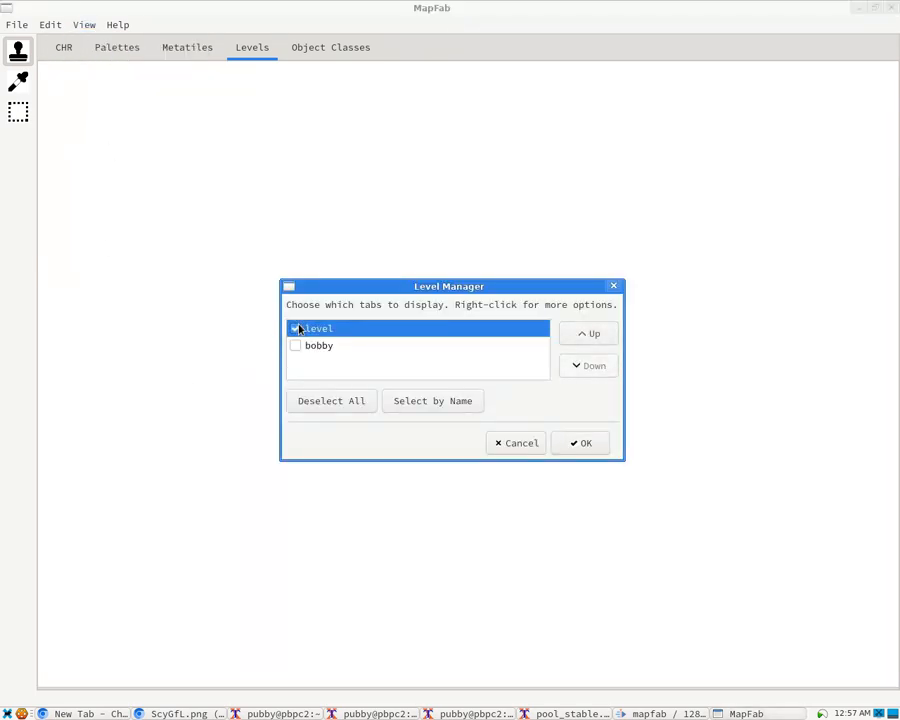
left_click(295, 345)
left_click(602, 445)
left_click(78, 680)
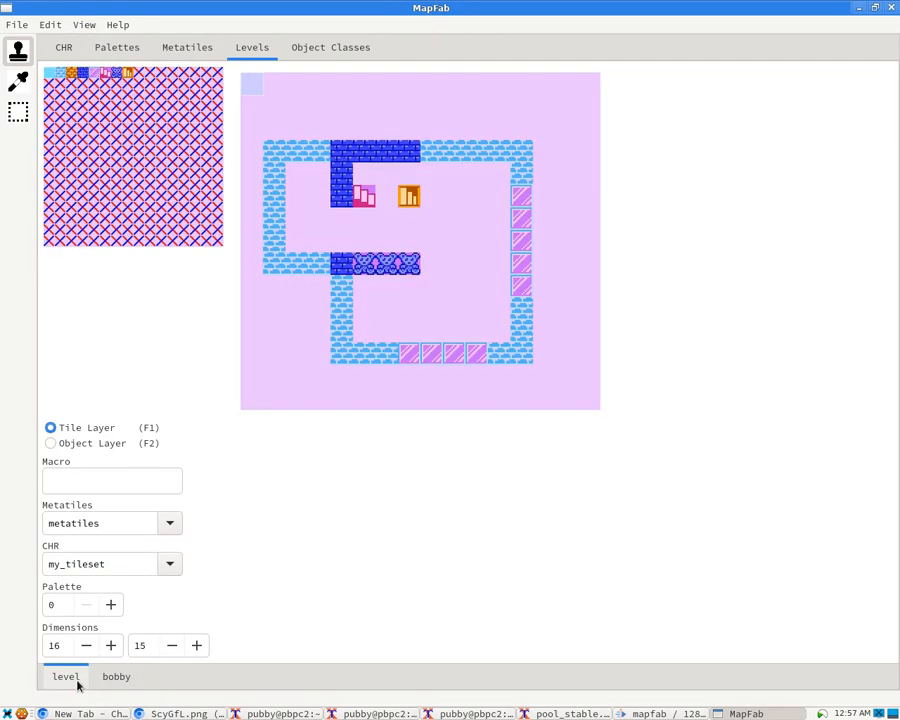
left_click(78, 680)
Assign the "metatiles" set and the "my_tileset" CHR to the bobby level and set its palette to 1
left_click(118, 679)
left_click(172, 525)
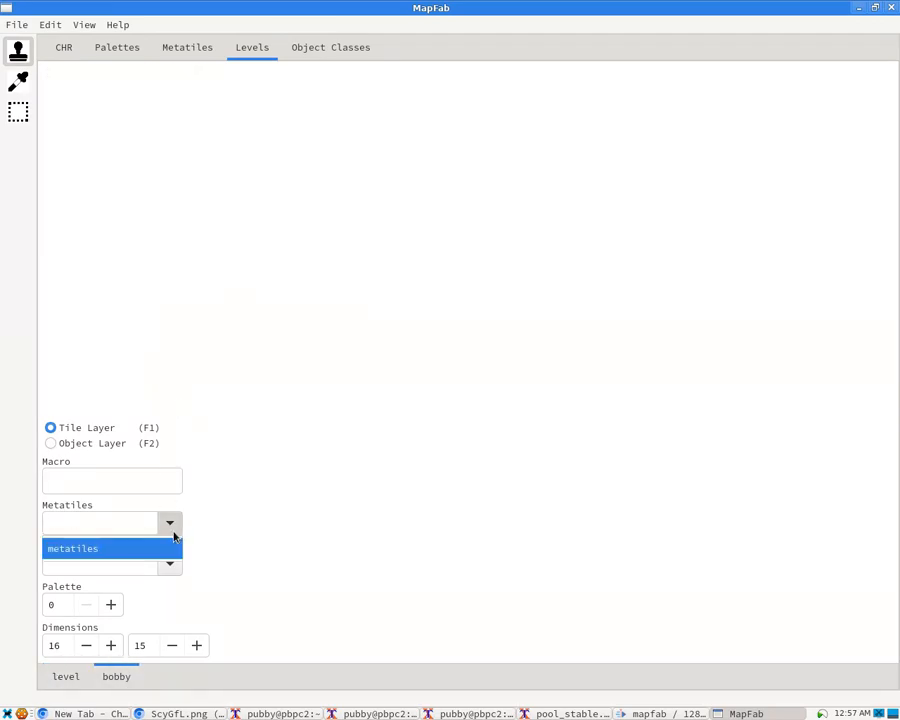
left_click(110, 544)
left_click(116, 602)
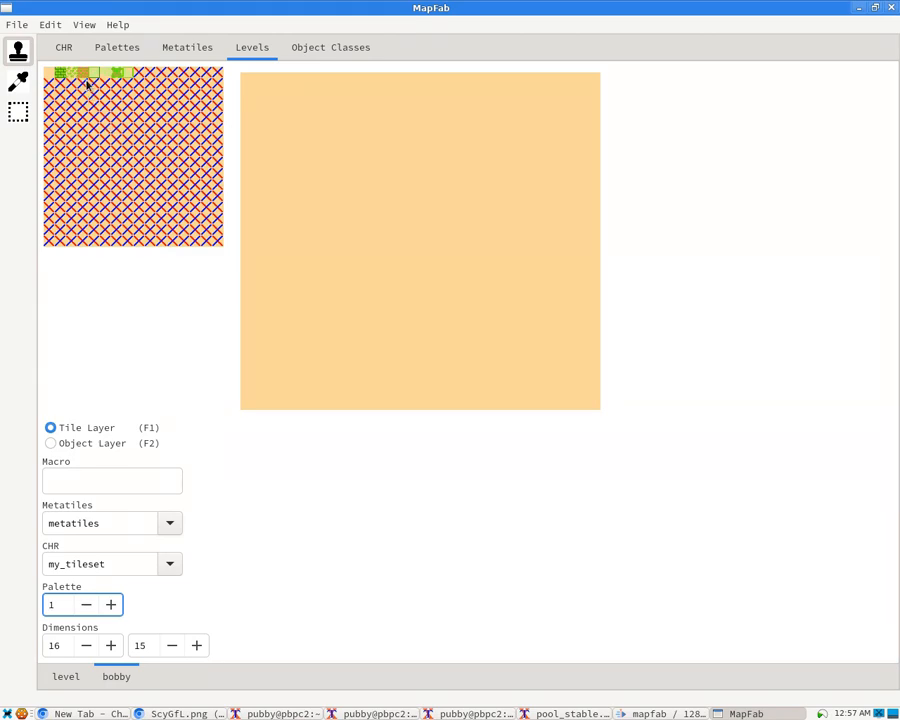
Build an H shape from the green-and-orange brick metatile, with a ten-tile column, a nine-tile column and a crossbar joining them
left_click(18, 110)
left_click_drag(300, 303, 318, 314)
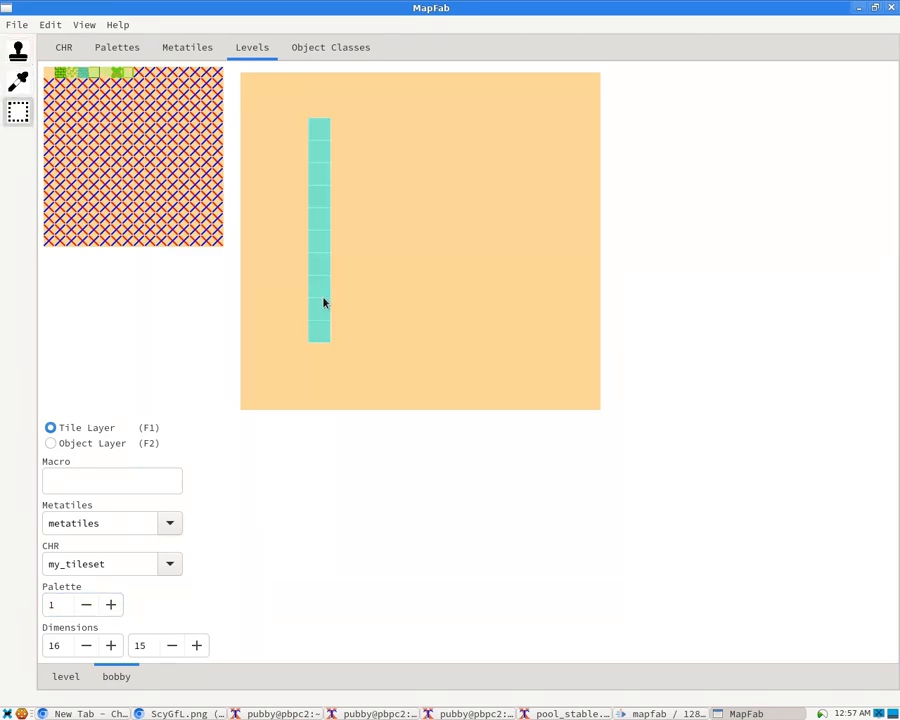
left_click_drag(340, 210, 503, 208)
key("ctrl+f")
left_click_drag(495, 135, 493, 315)
key("ctrl+f")
left_click_drag(484, 223, 371, 223)
key("ctrl+f")
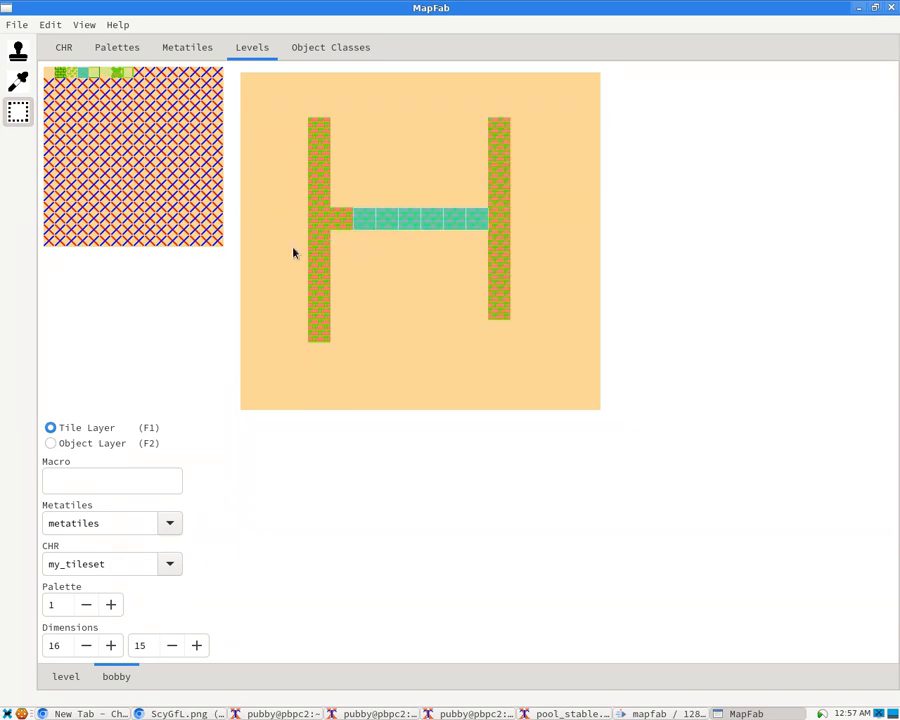
Fill the area below the crossbar down to the columns' base with brick containing three four-tile-high glass columns
left_click_drag(335, 235, 478, 310)
key("ctrl+f")
left_click(499, 354)
left_click_drag(338, 331, 512, 334)
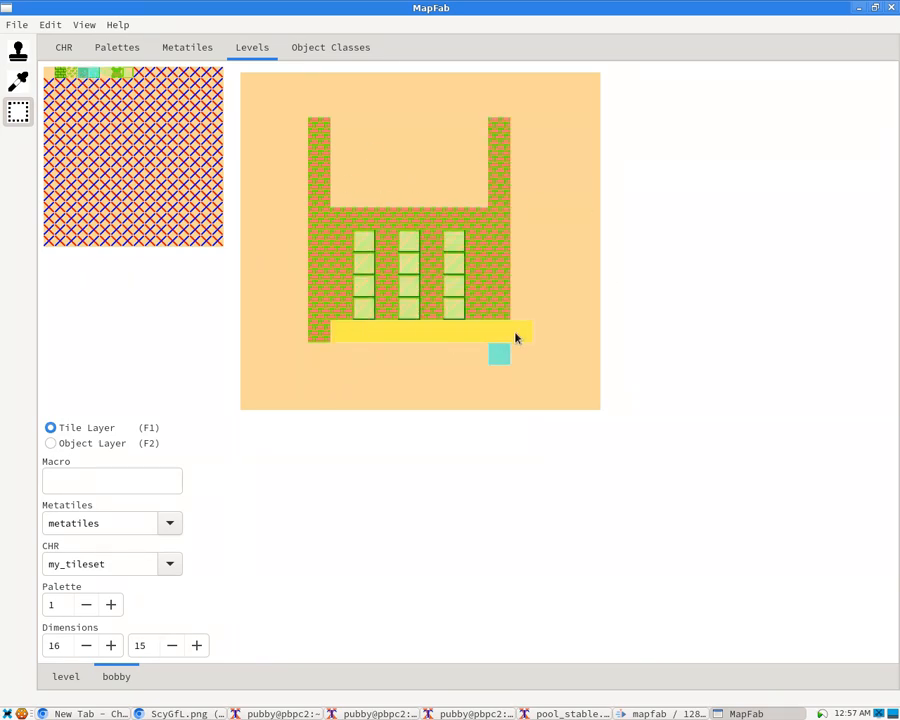
key("ctrl+f")
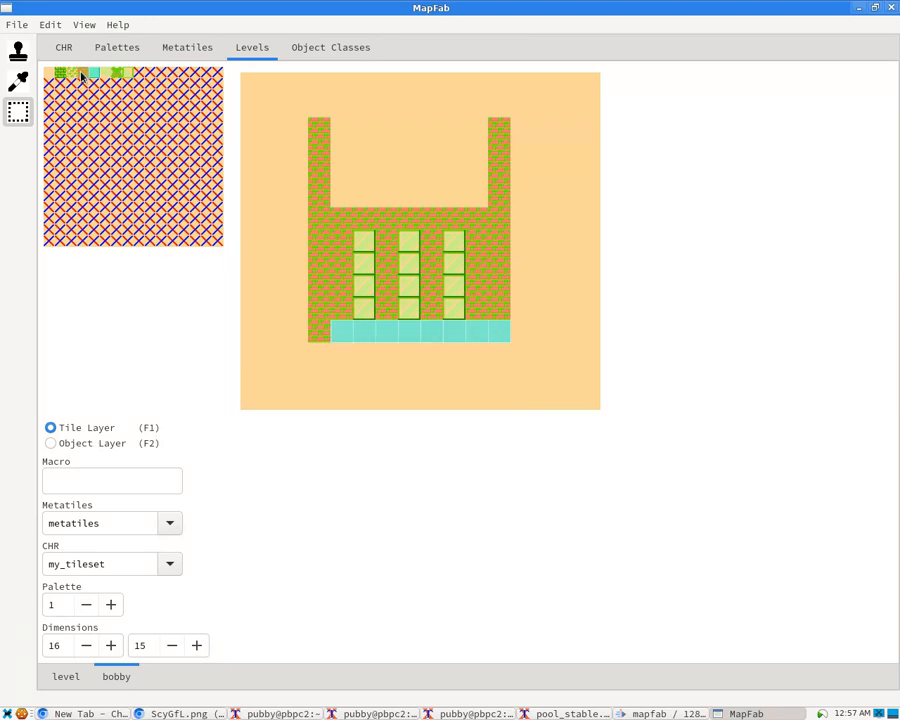
left_click(544, 354)
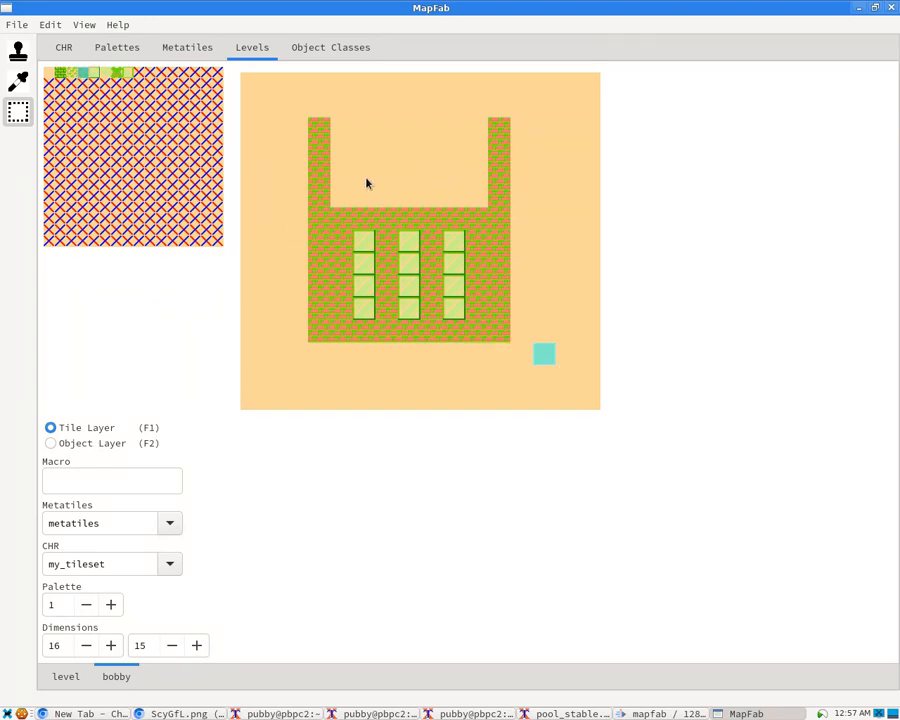
View the level options in the Level Manager and move bobby up and back down in the level order
left_click(86, 24)
left_click(104, 40)
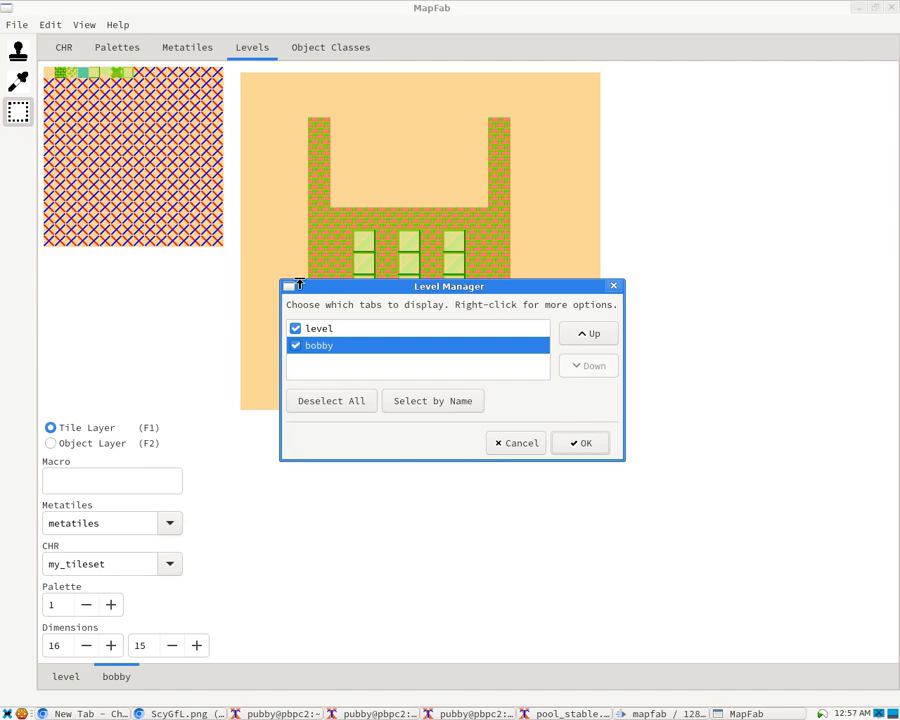
right_click(364, 363)
left_click(314, 352)
right_click(315, 350)
left_click(305, 368)
left_click(598, 335)
left_click(592, 366)
left_click(591, 334)
left_click(592, 366)
left_click(593, 333)
left_click(595, 364)
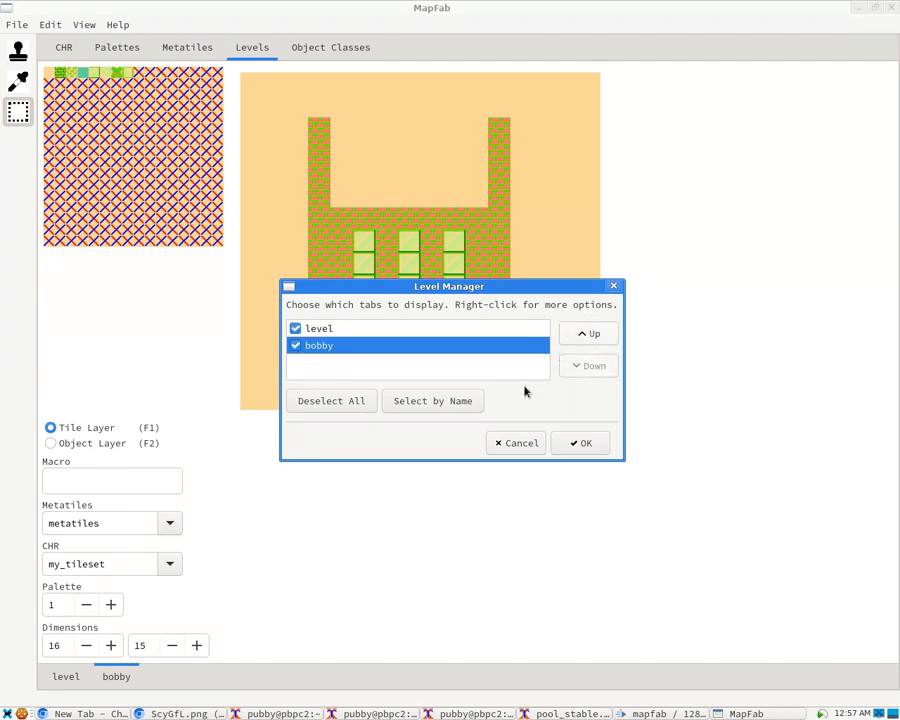
left_click(587, 441)
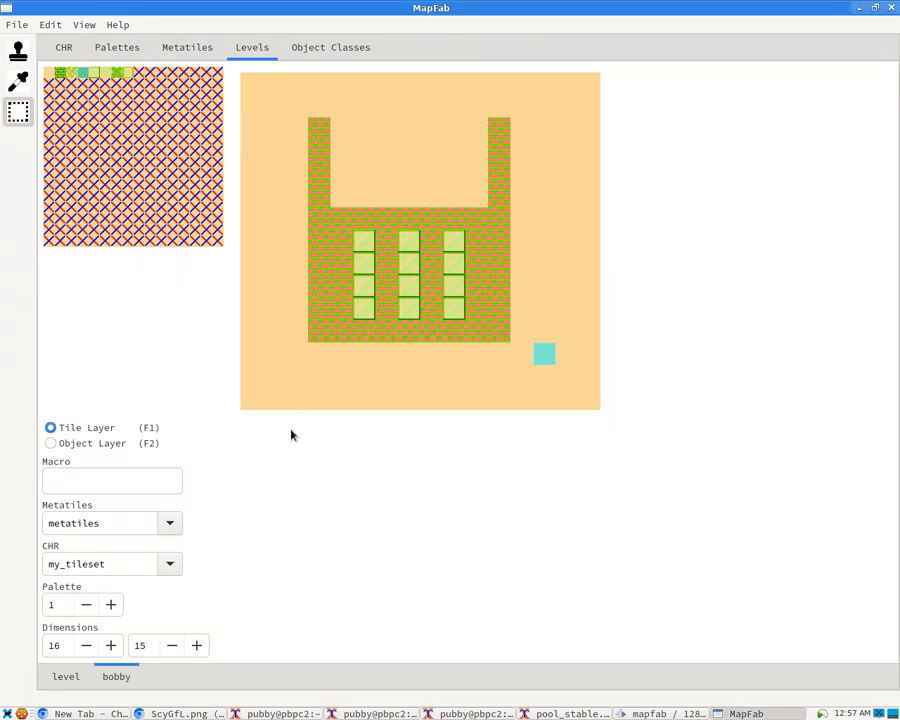
Examine the options for creating, renaming and cloning metatile sets in the Metatiles Manager, and close it without changes
left_click(84, 24)
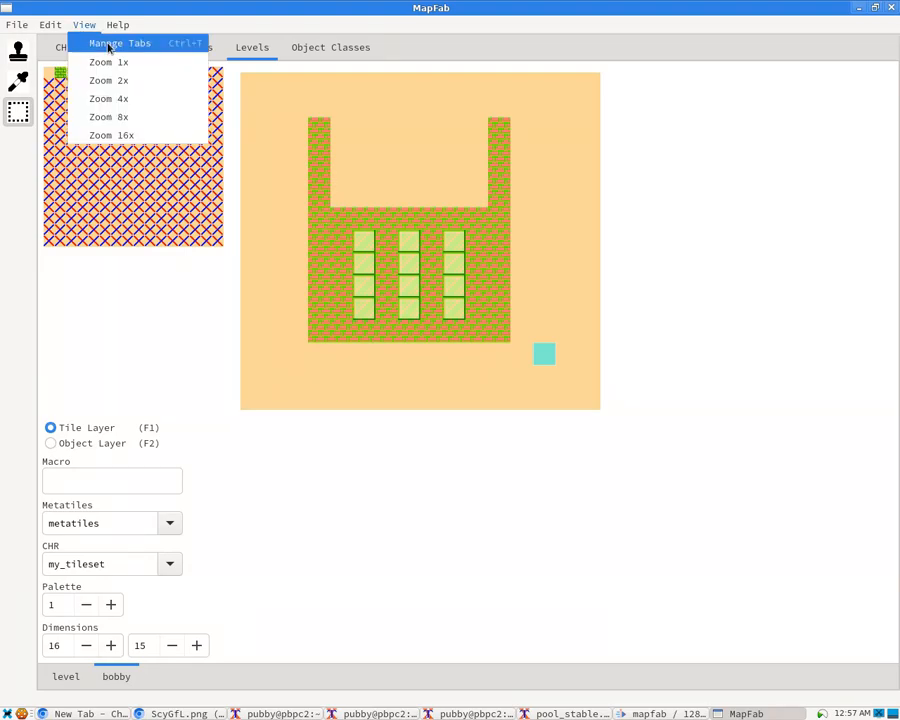
left_click(229, 88)
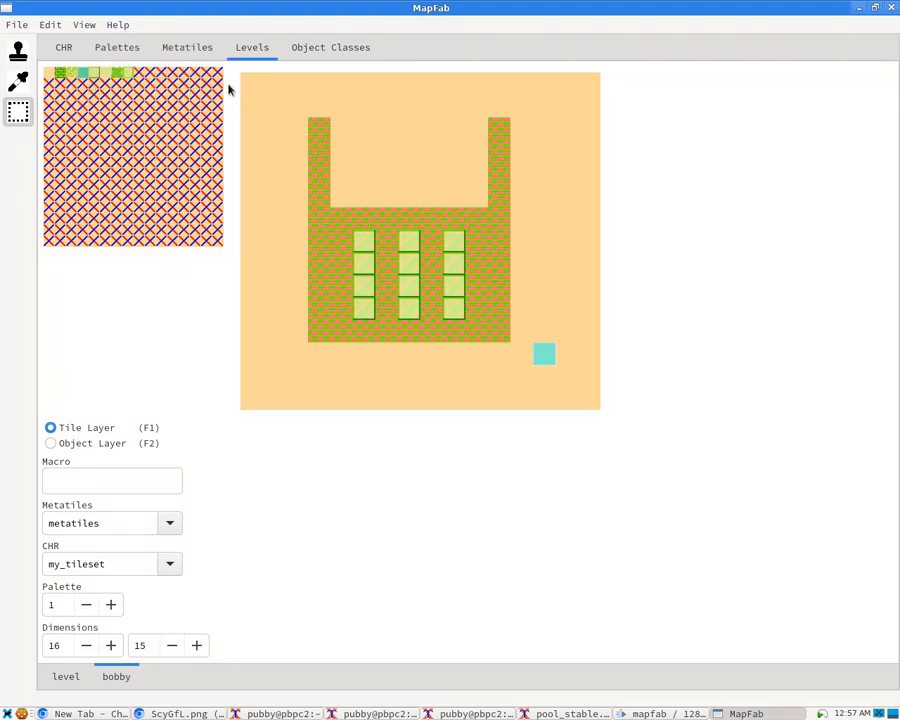
left_click(156, 50)
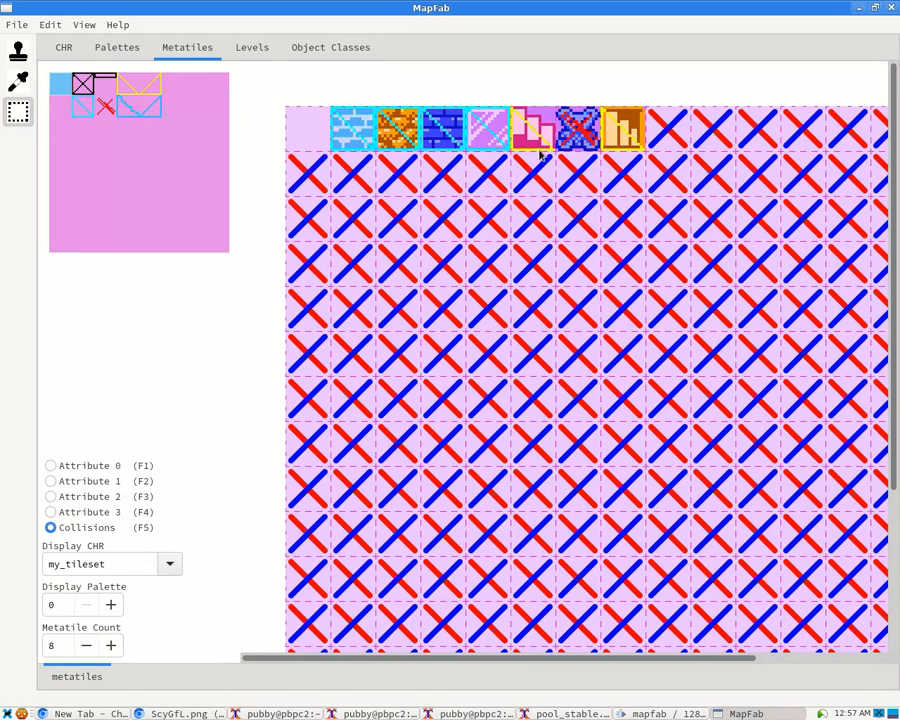
left_click(84, 24)
left_click(110, 40)
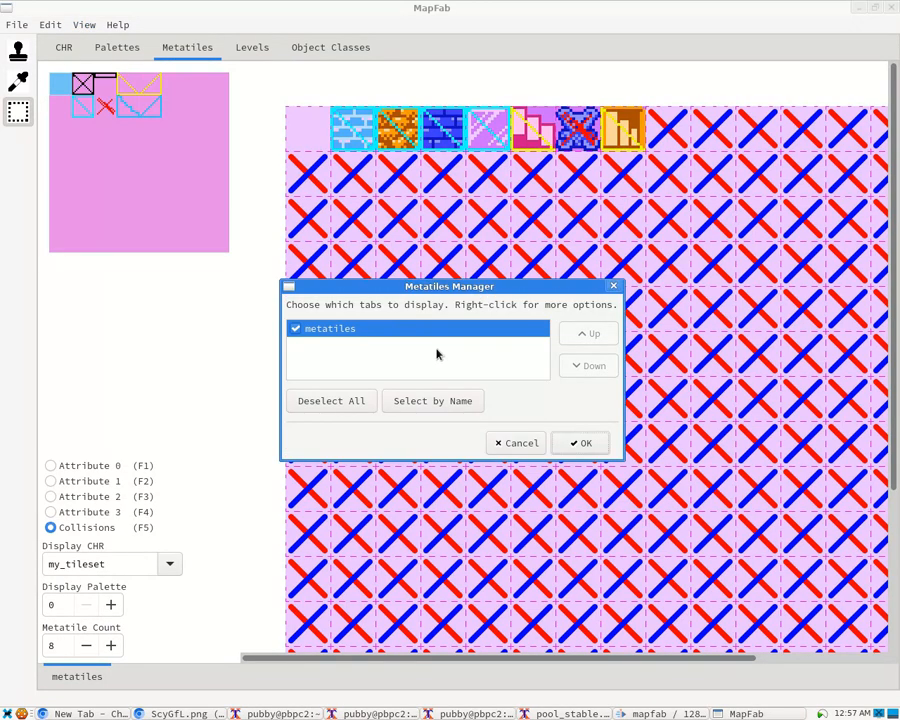
right_click(336, 351)
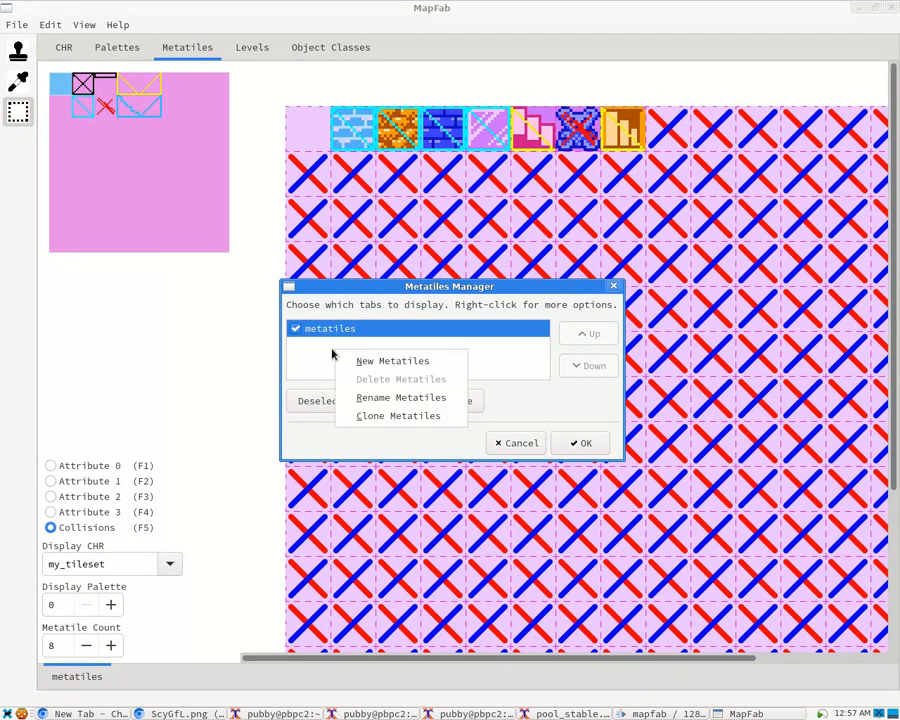
left_click(334, 347)
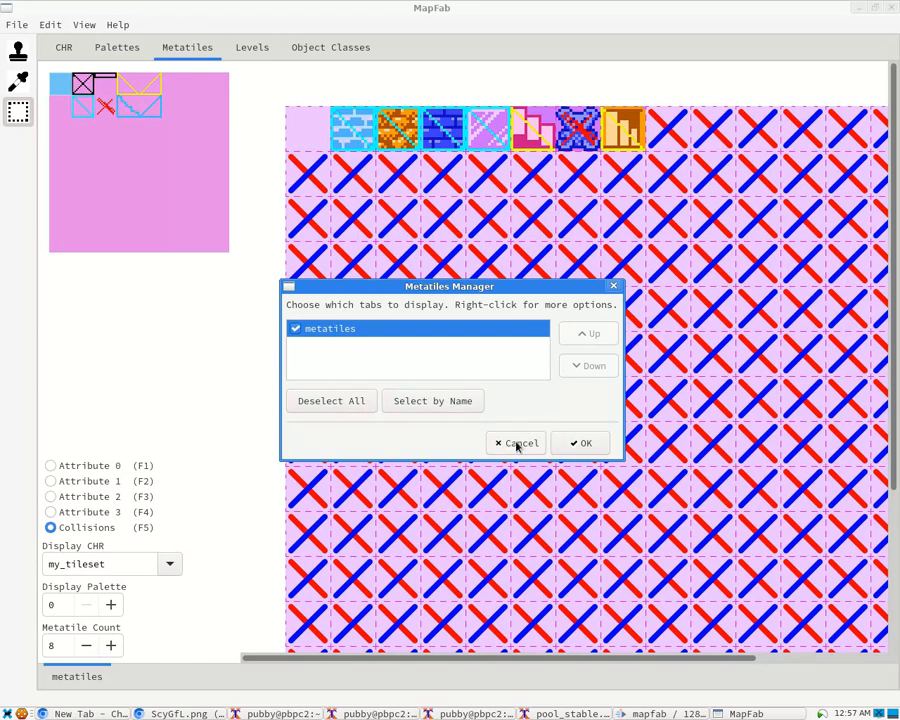
left_click(515, 438)
Examine the options for creating, renaming and cloning classes in the Object Class Manager, and close it without changes
left_click(314, 52)
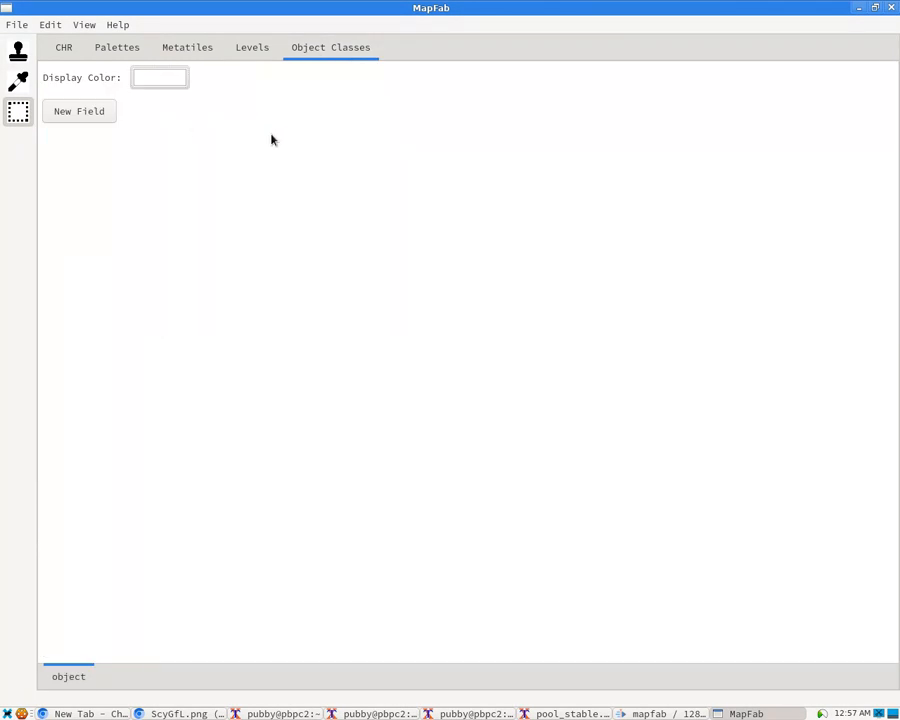
left_click(84, 24)
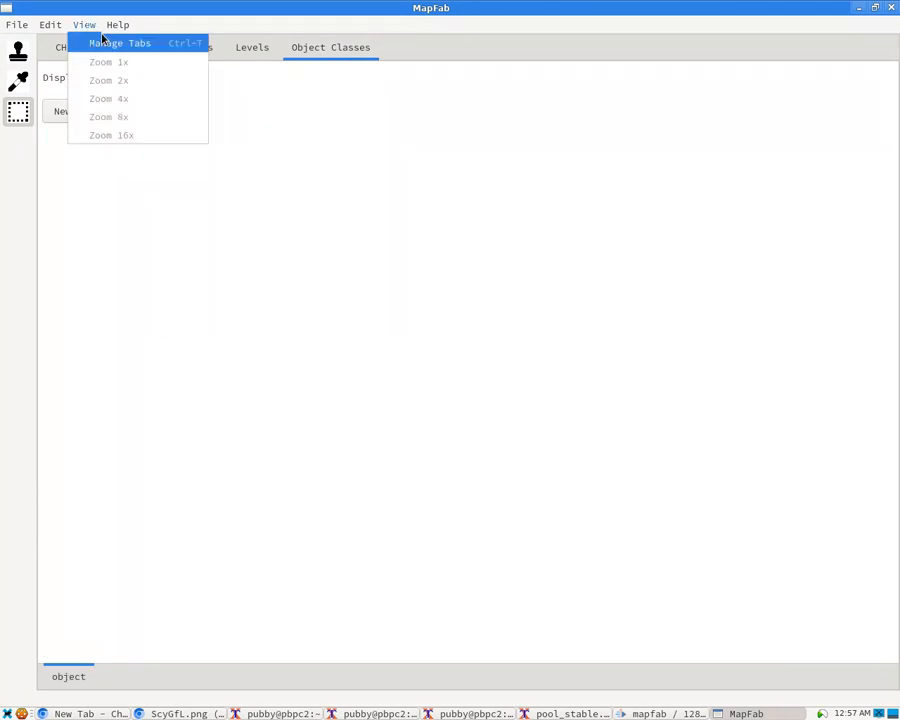
left_click(120, 42)
right_click(367, 352)
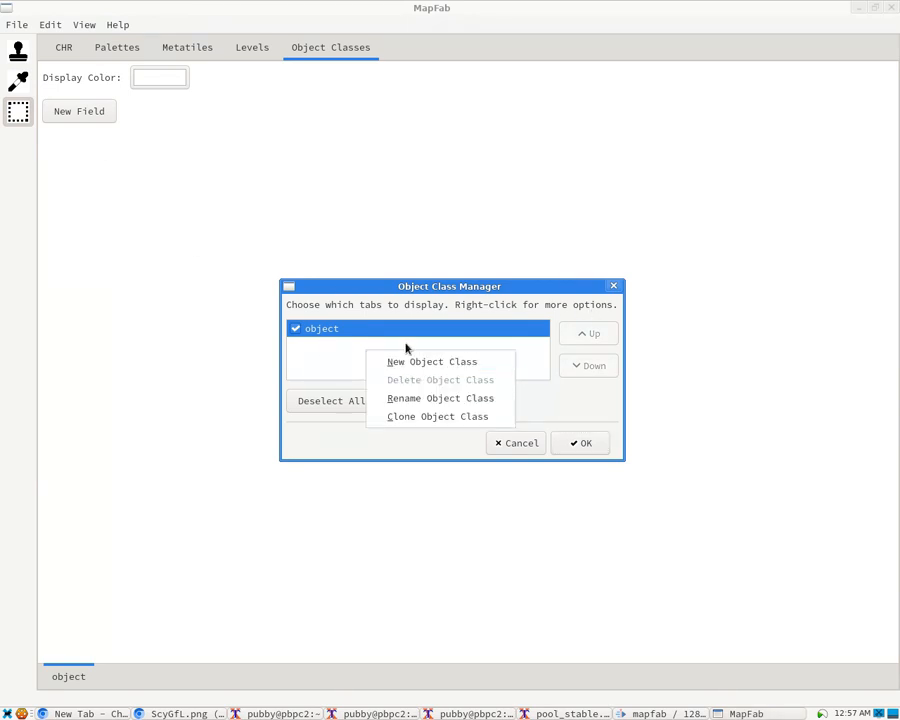
key("Escape")
key("Escape")
Look over the levels again and open the settings of the "object" class
left_click(262, 50)
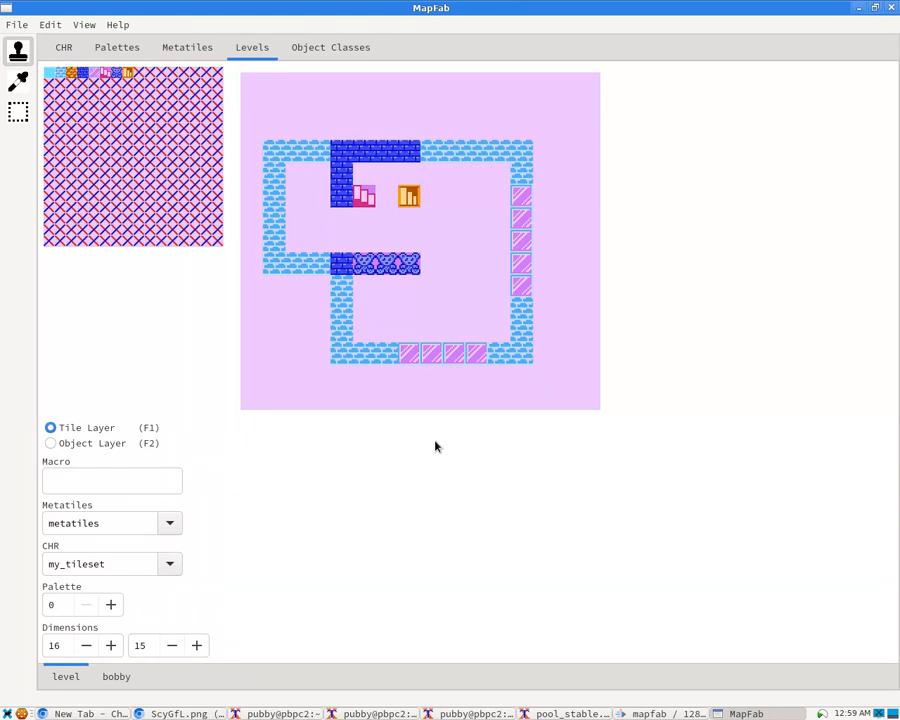
left_click(332, 47)
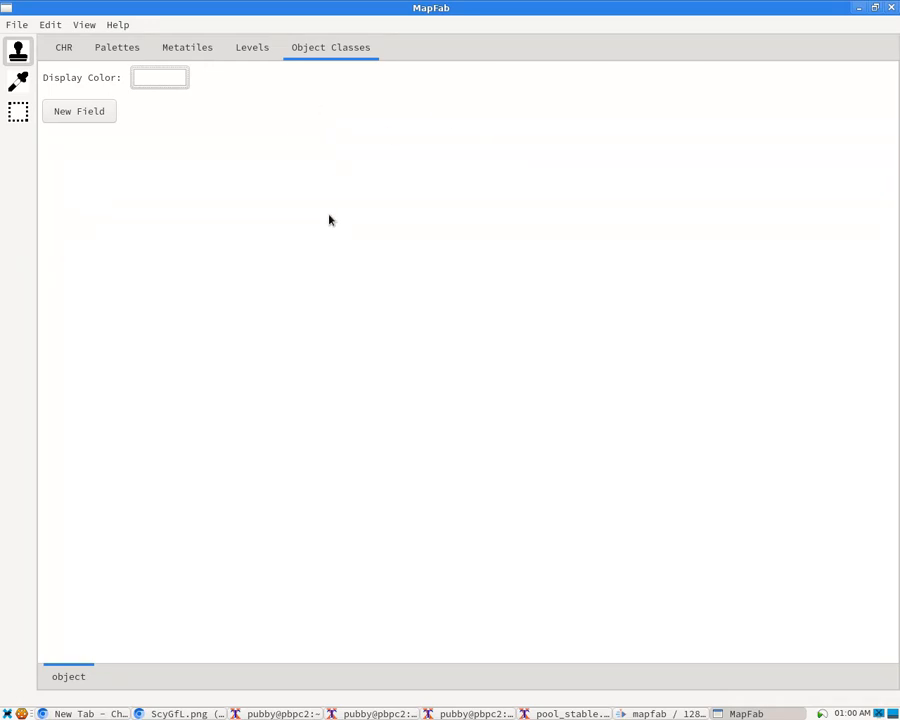
Rename the "object" class to enemies in the Object Class Manager and apply the change
left_click(84, 24)
left_click(282, 236)
left_click(84, 24)
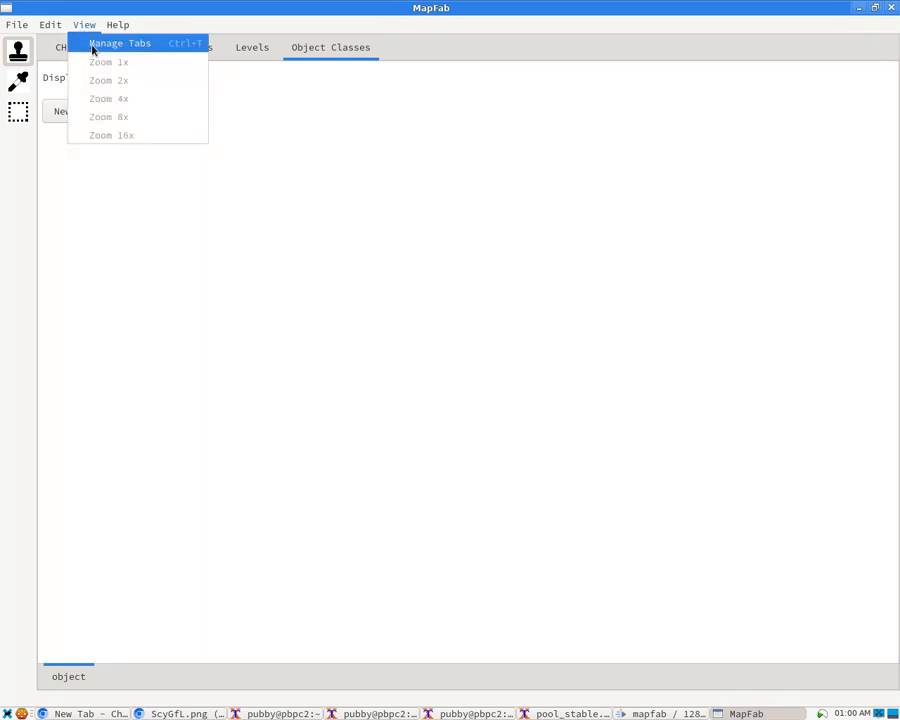
left_click(92, 43)
right_click(394, 332)
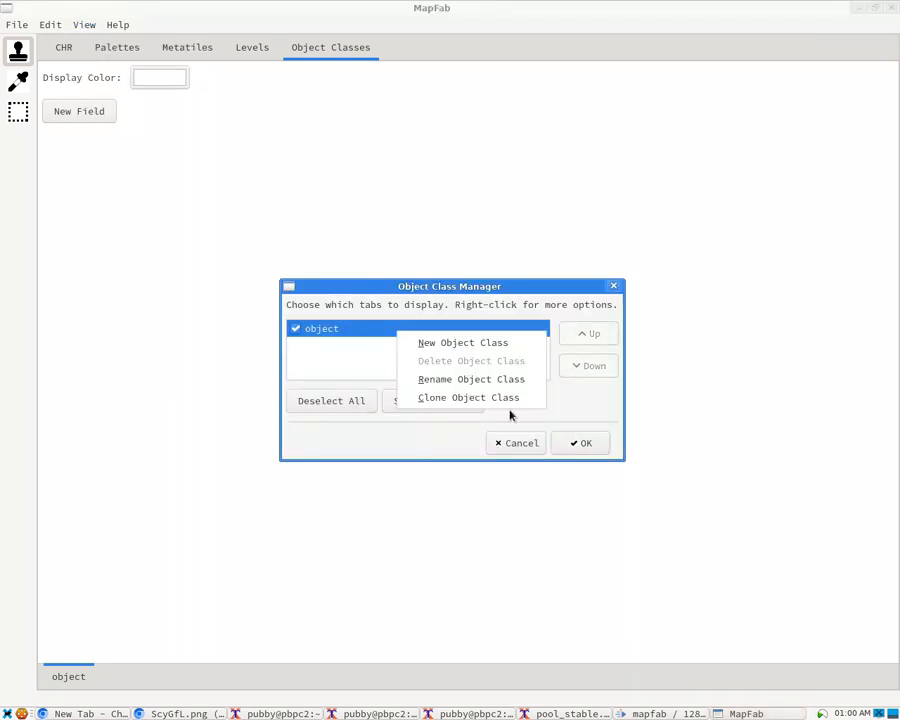
left_click(484, 380)
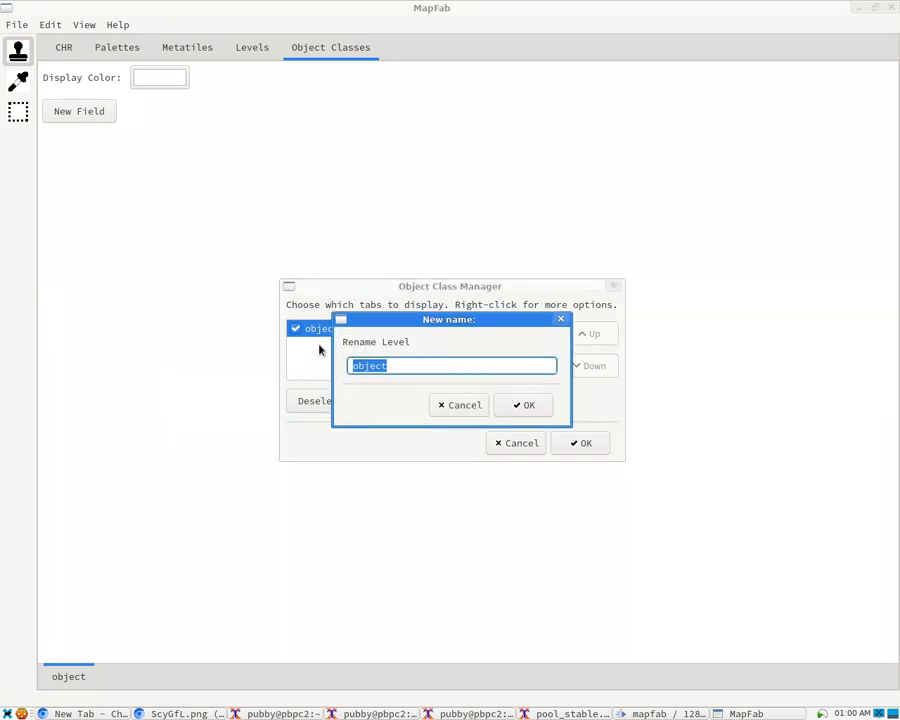
type("enemies")
left_click(527, 409)
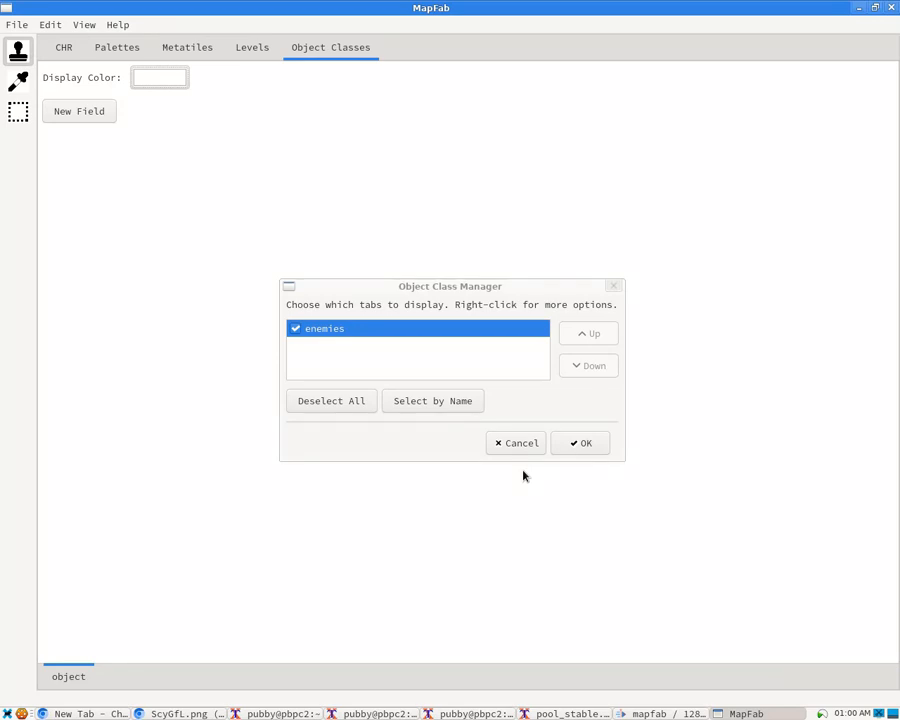
left_click(584, 446)
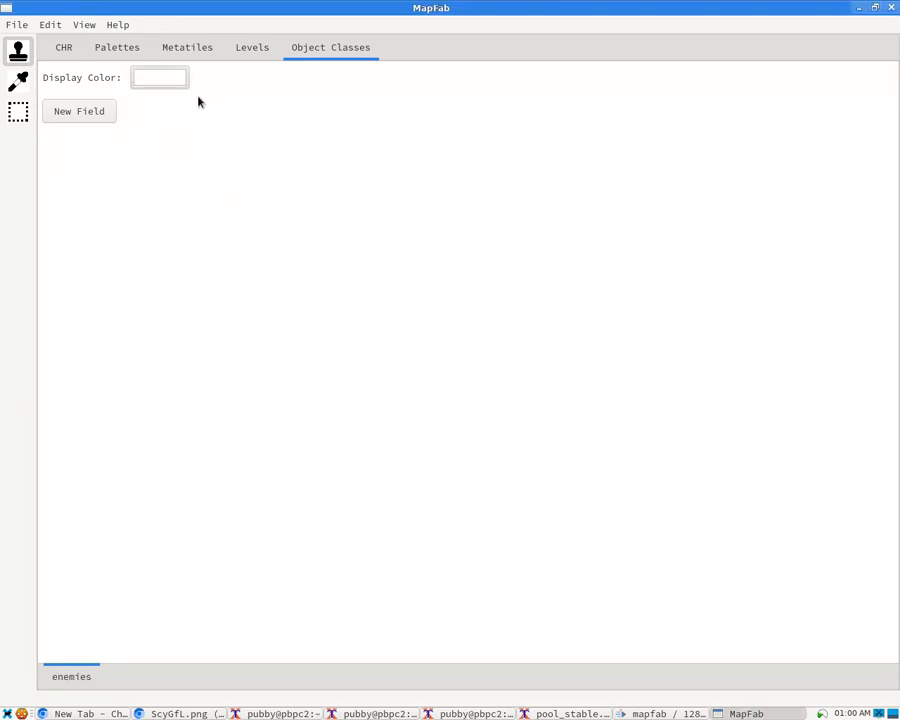
Set the enemies class's display color to light yellow and add a field named hitpoints
left_click(169, 82)
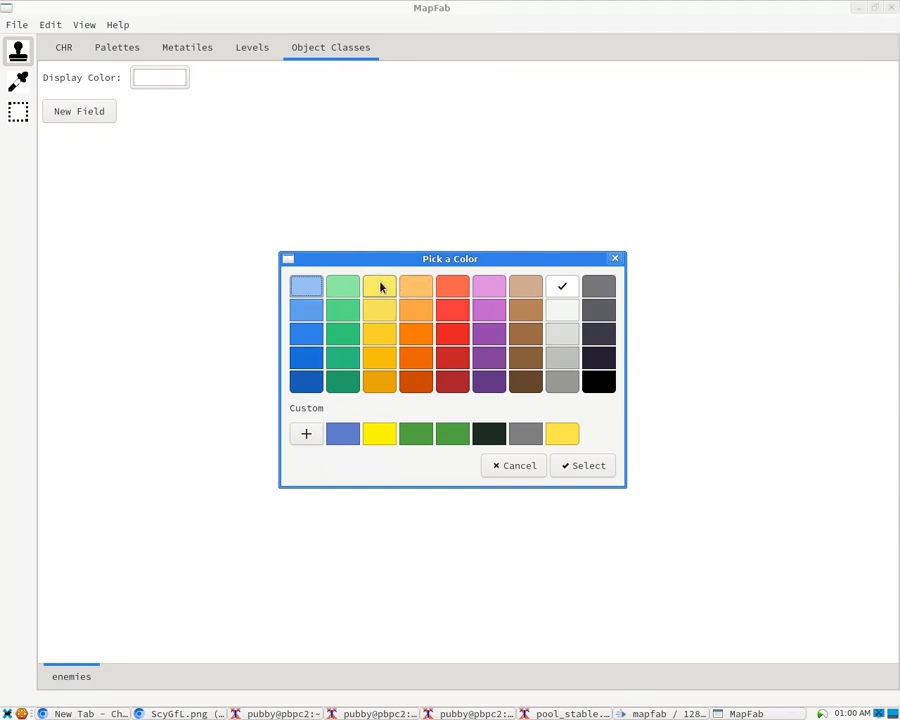
left_click(595, 468)
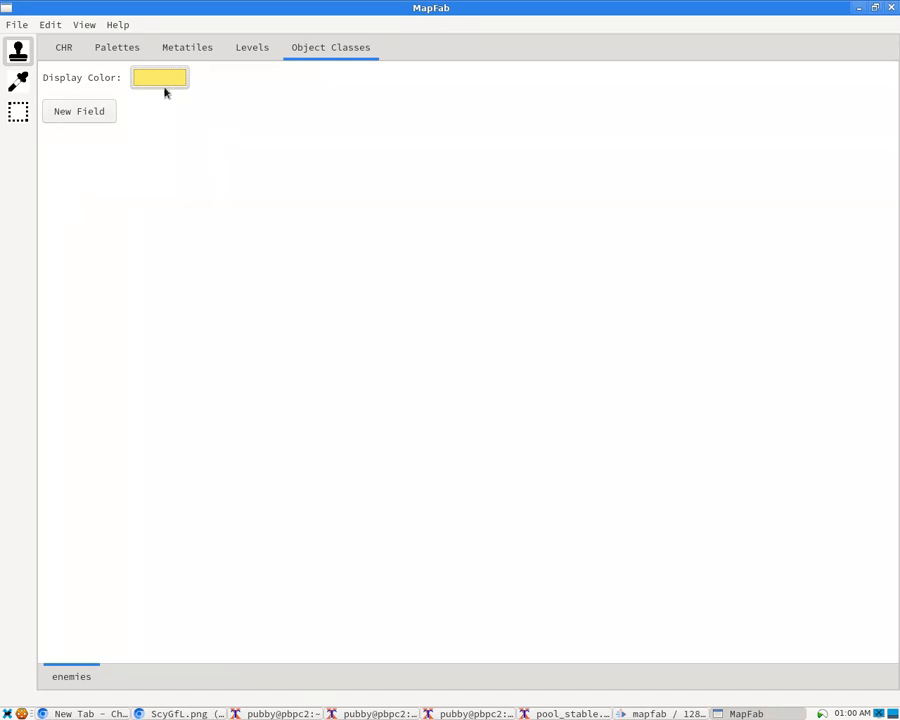
left_click(78, 111)
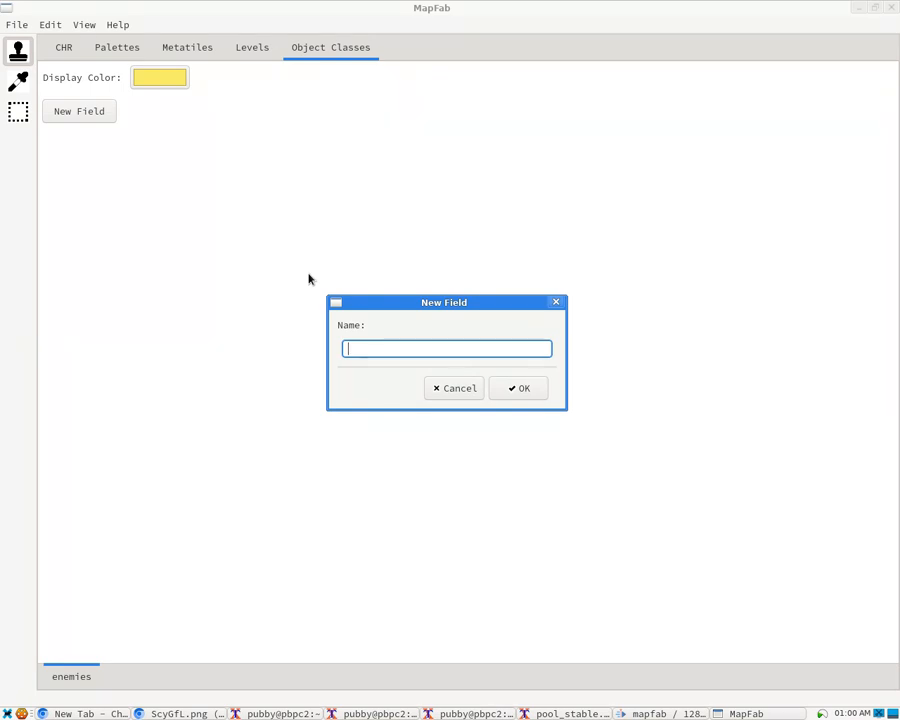
type("hitpoints")
key("Return")
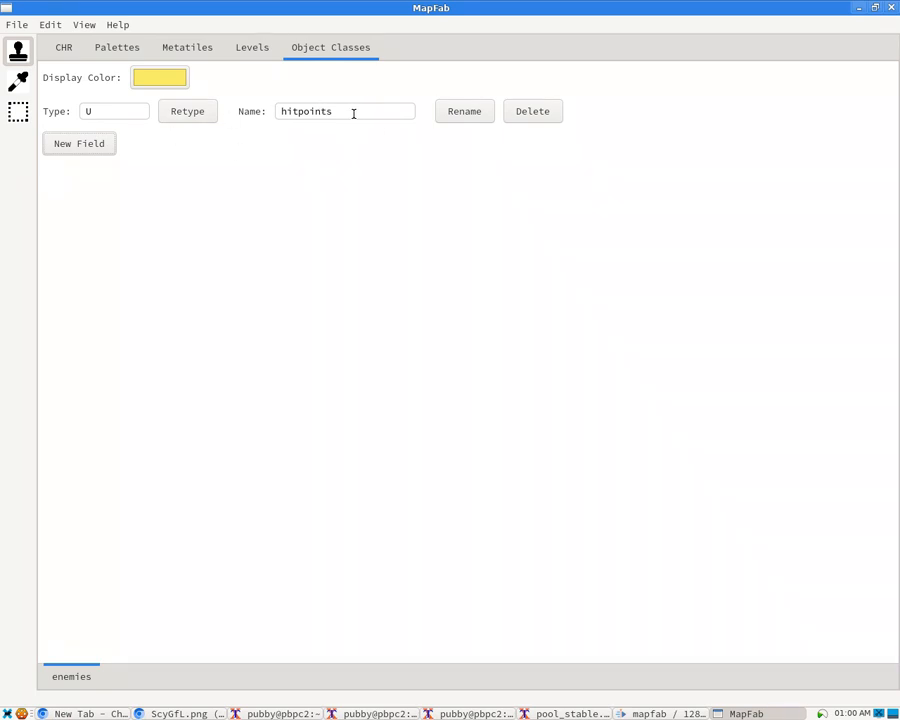
double_click(138, 114)
double_click(327, 111)
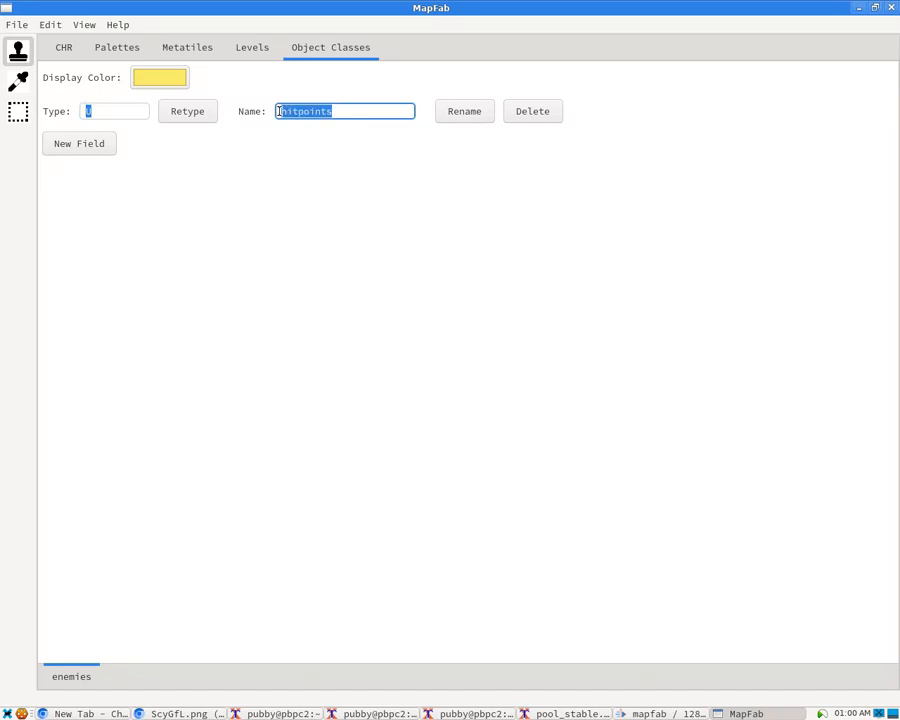
double_click(120, 112)
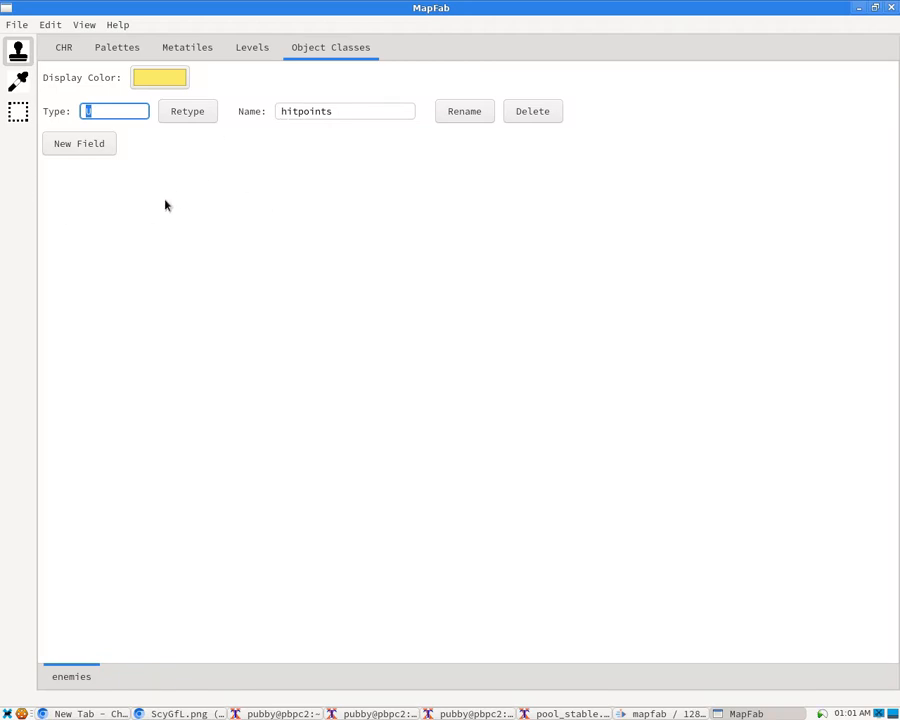
Switch the first level to its object layer and configure the object picker with class enemies and hitpoints 100
left_click(257, 47)
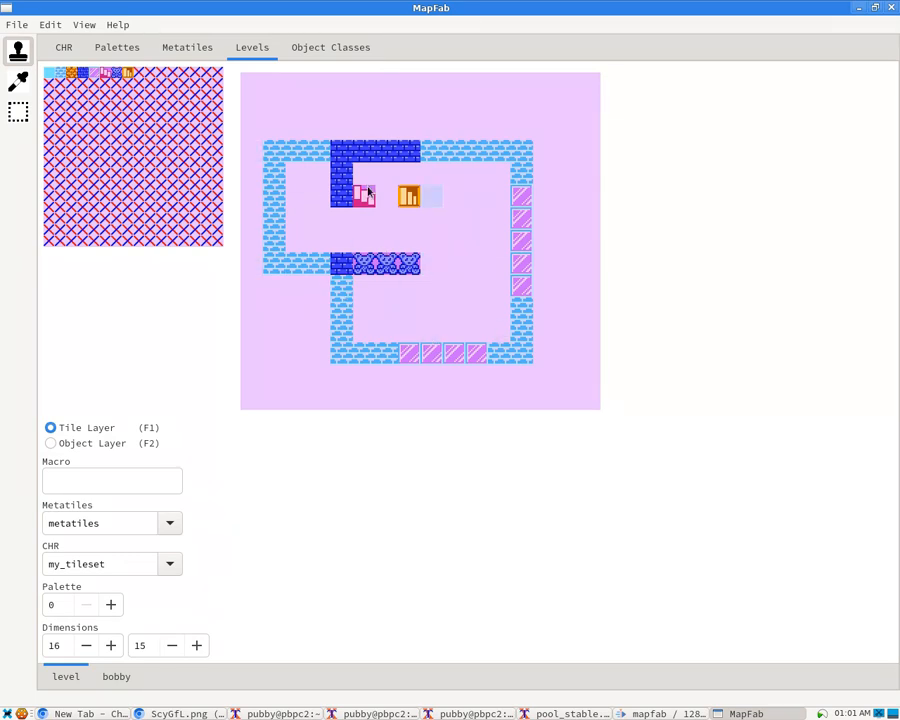
left_click(75, 444)
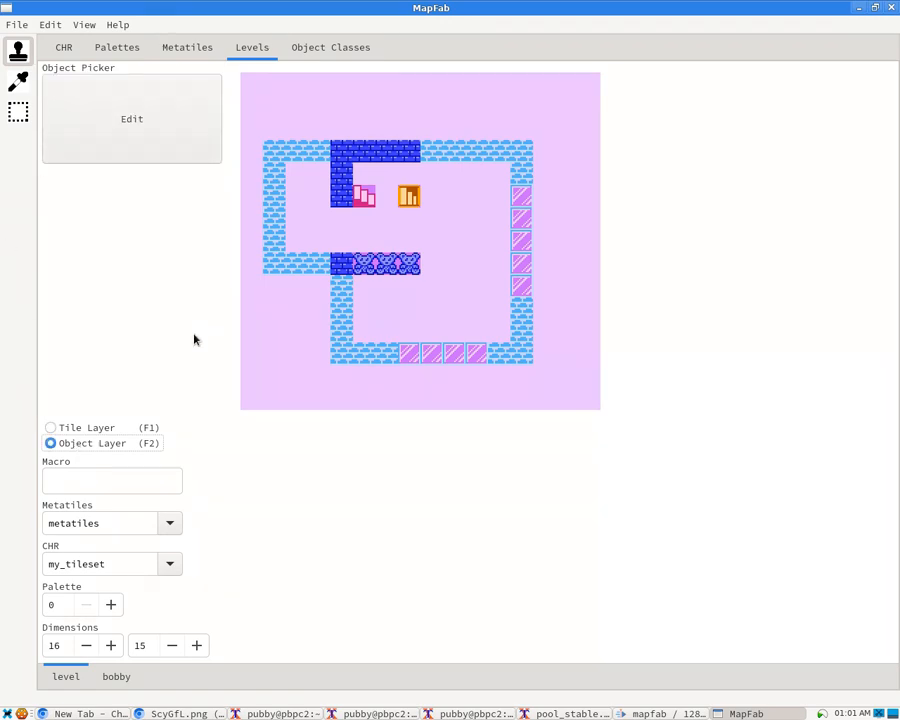
left_click(128, 126)
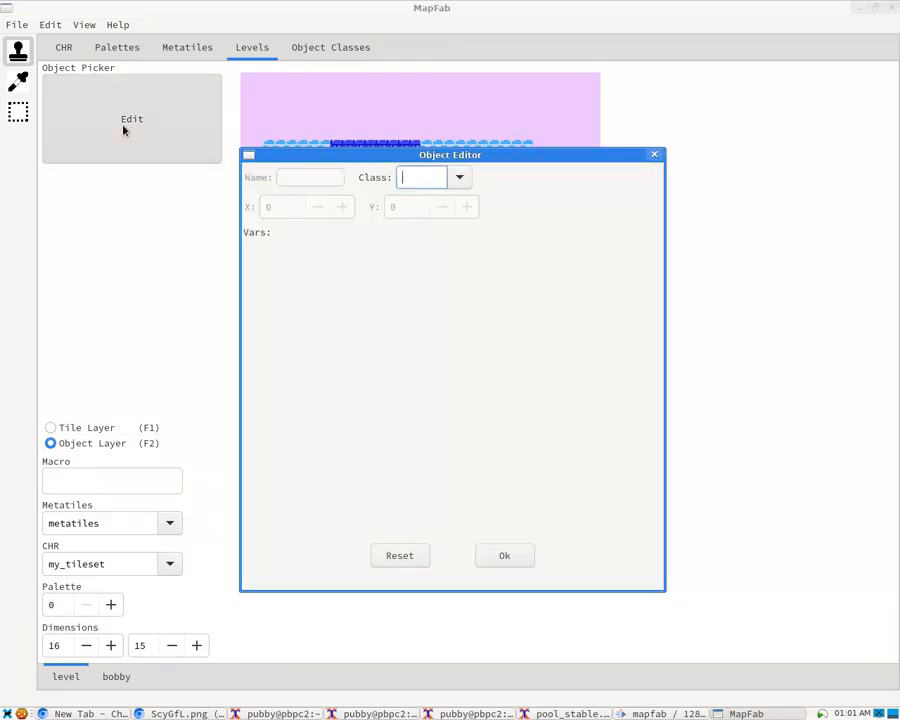
left_click_drag(320, 158, 314, 244)
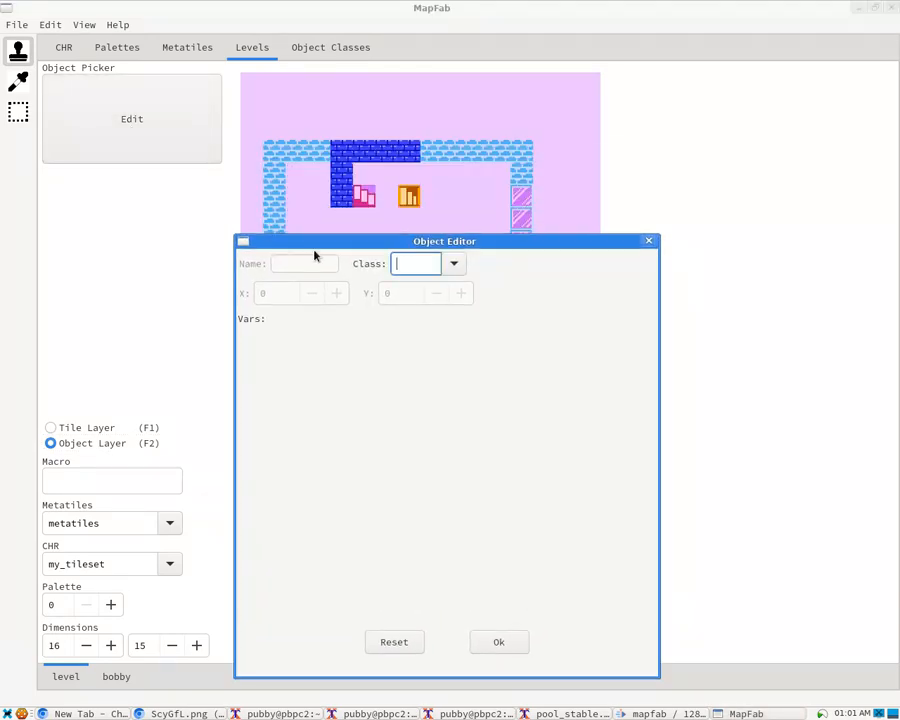
left_click(448, 266)
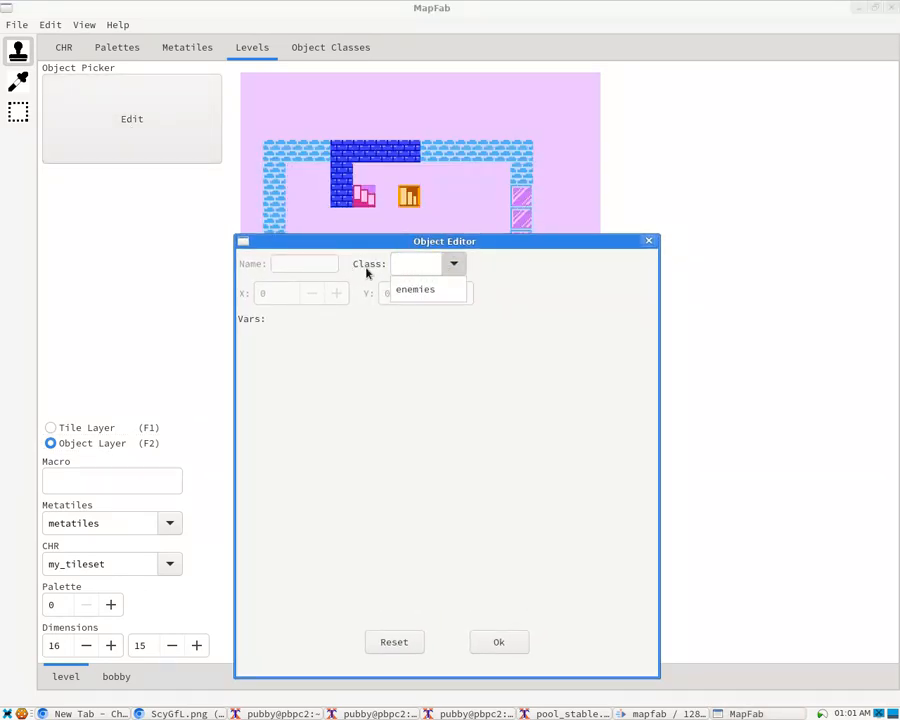
left_click(424, 290)
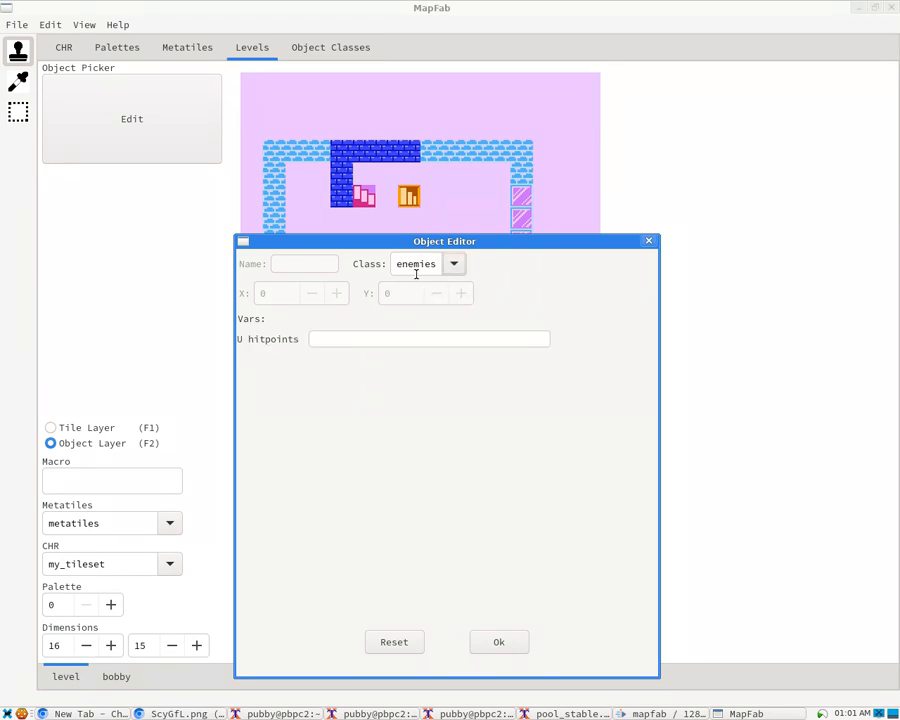
left_click(365, 337)
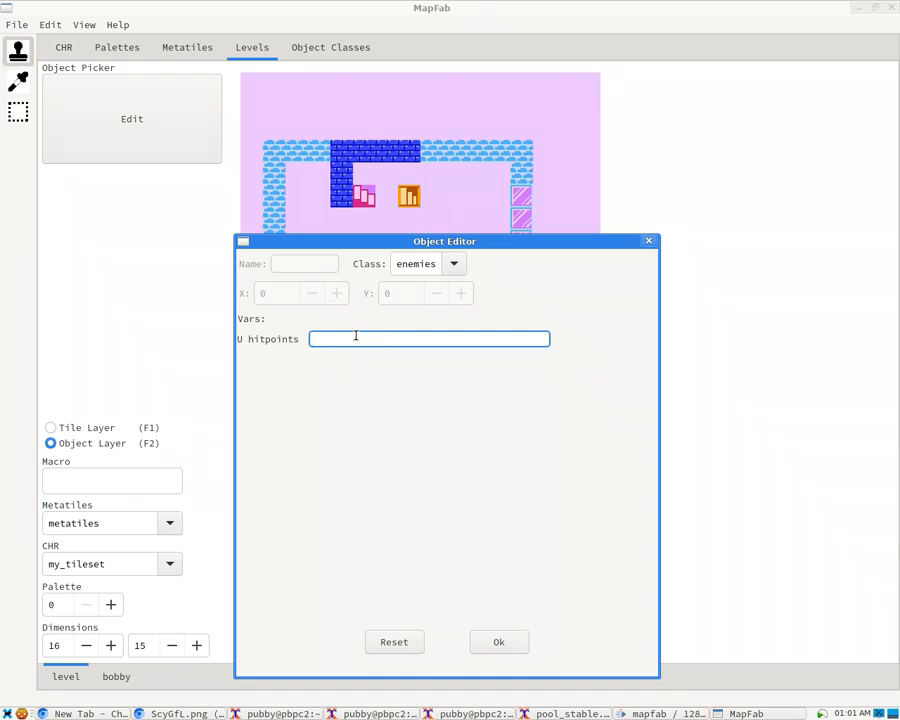
type("100")
left_click(498, 641)
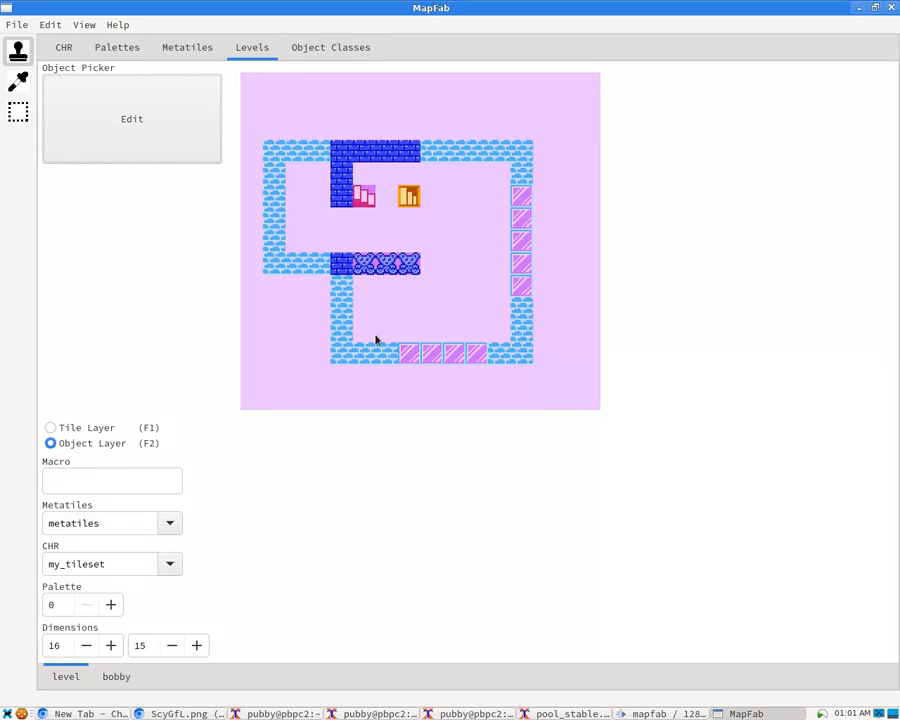
Place six enemies objects around the level, some inside the walled rooms and some outside the walls
left_click(480, 114)
left_click(450, 222)
left_click(553, 240)
left_click(388, 318)
left_click(278, 322)
left_click(311, 223)
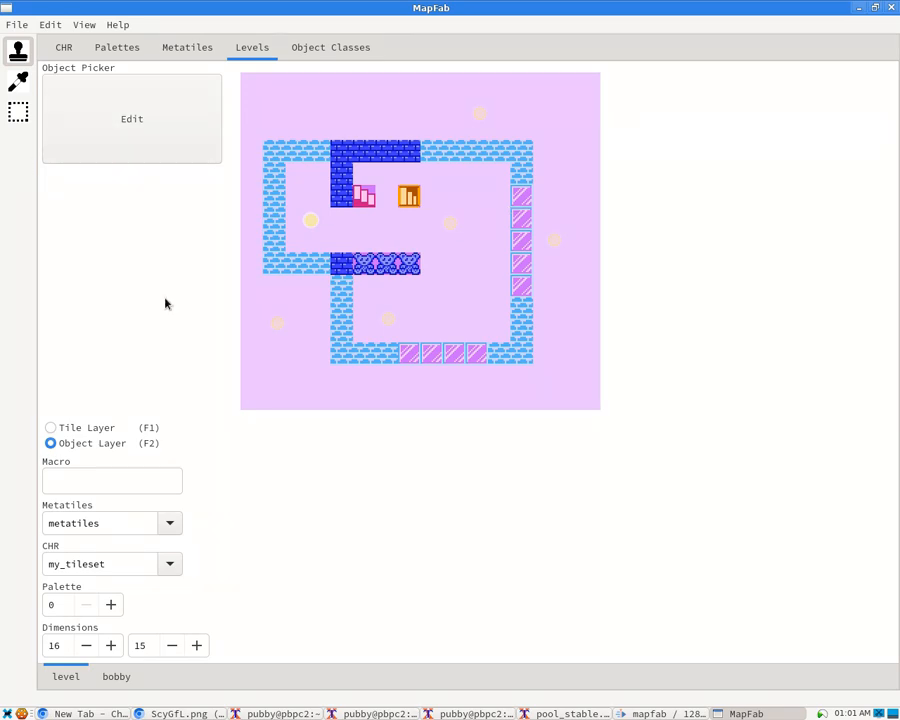
Set hitpoints to 50 for the enemy in the level's upper-left room
double_click(313, 224)
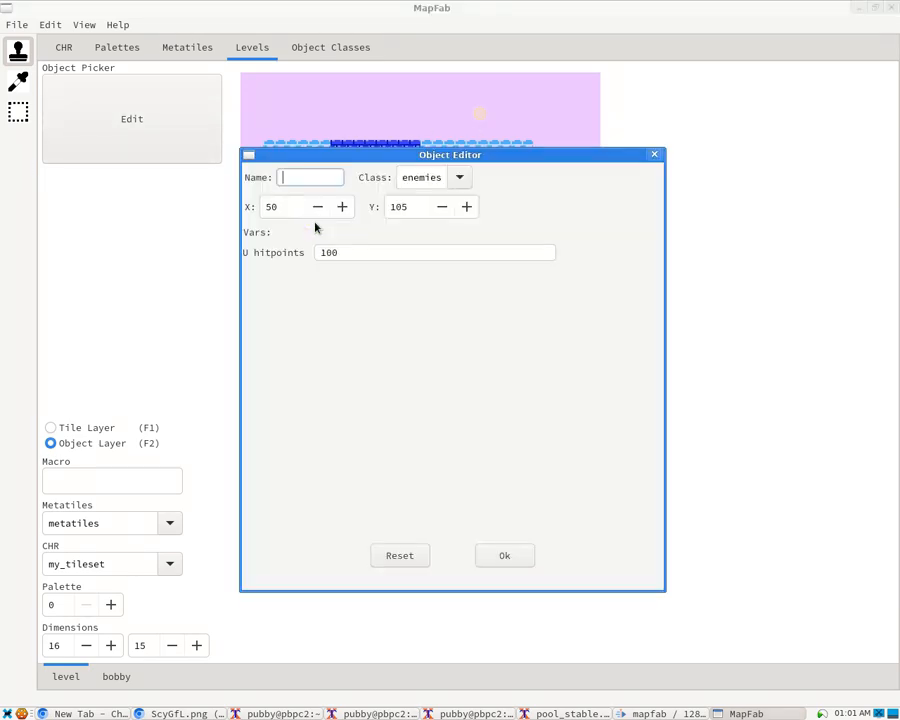
left_click_drag(425, 156, 494, 261)
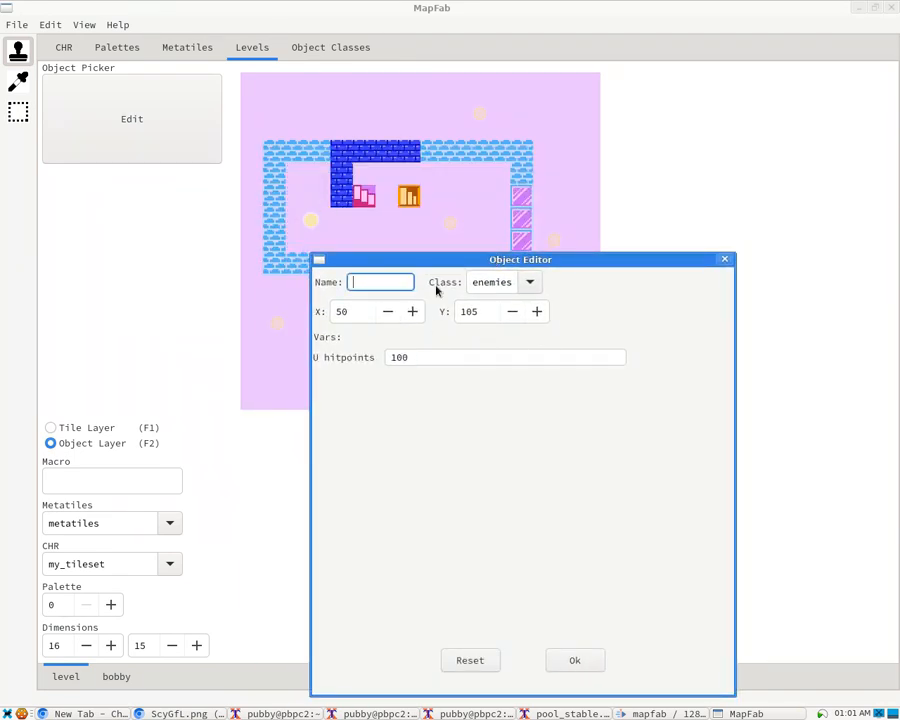
left_click_drag(432, 359, 312, 366)
type("50")
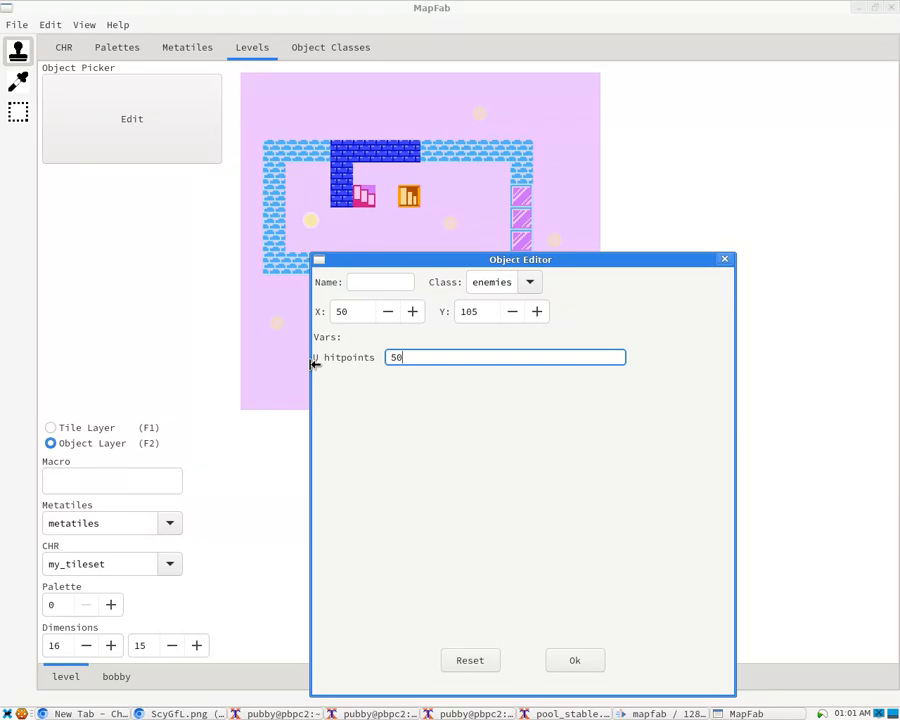
left_click(588, 658)
Add another enemy in the lower-right part of the walled area and set its hitpoints to 200
double_click(465, 301)
left_click_drag(338, 256, 193, 253)
type("200")
left_click(515, 551)
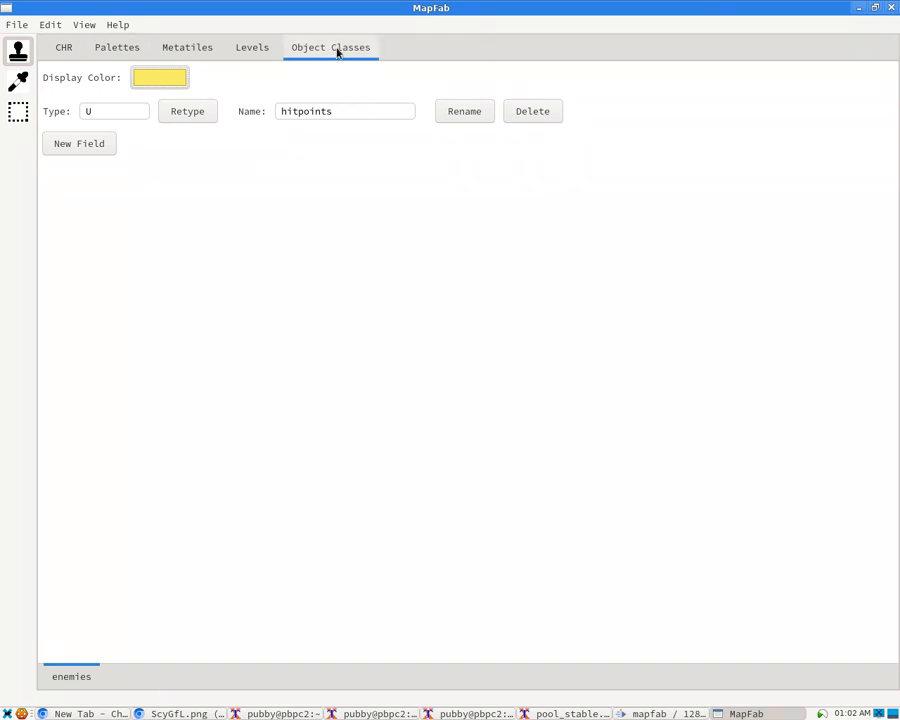
Create a new object class named spawn_points in the Object Class Manager
left_click(80, 25)
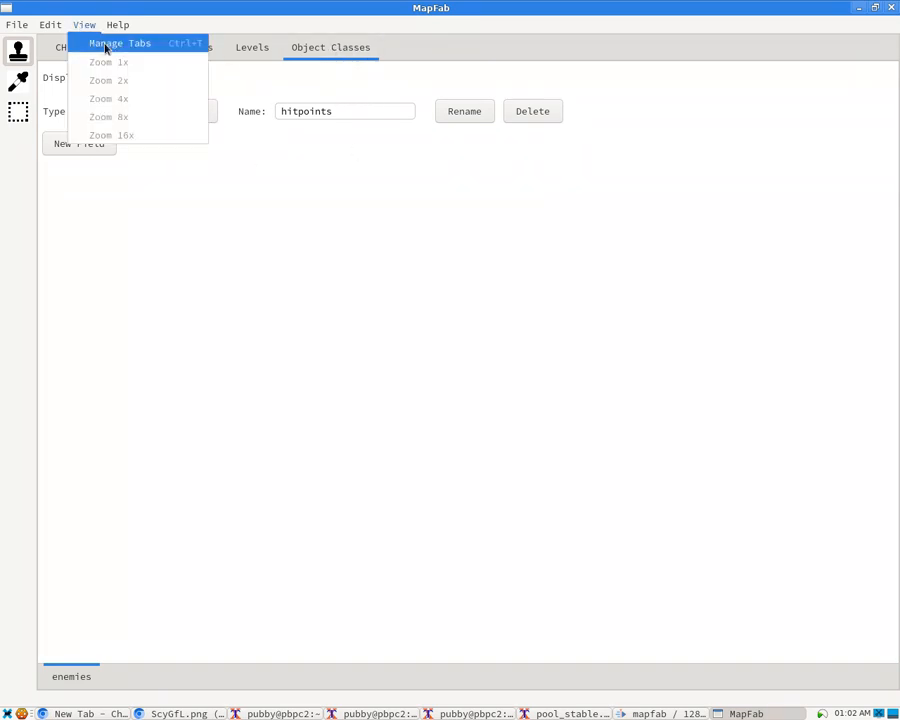
left_click(106, 44)
right_click(312, 348)
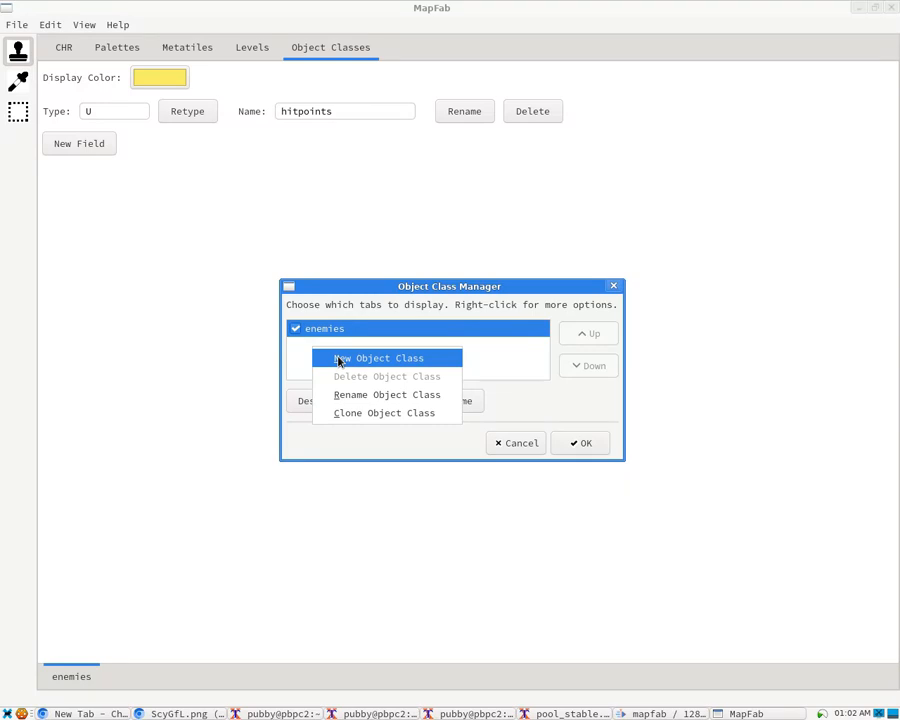
left_click(340, 360)
type("spaw")
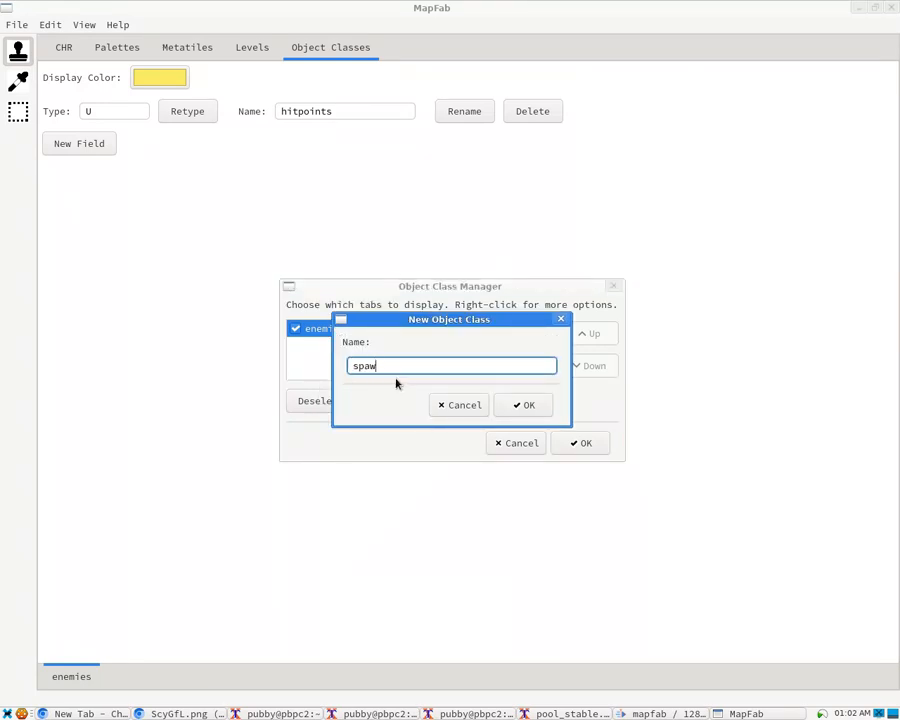
type("n_points")
key("Return")
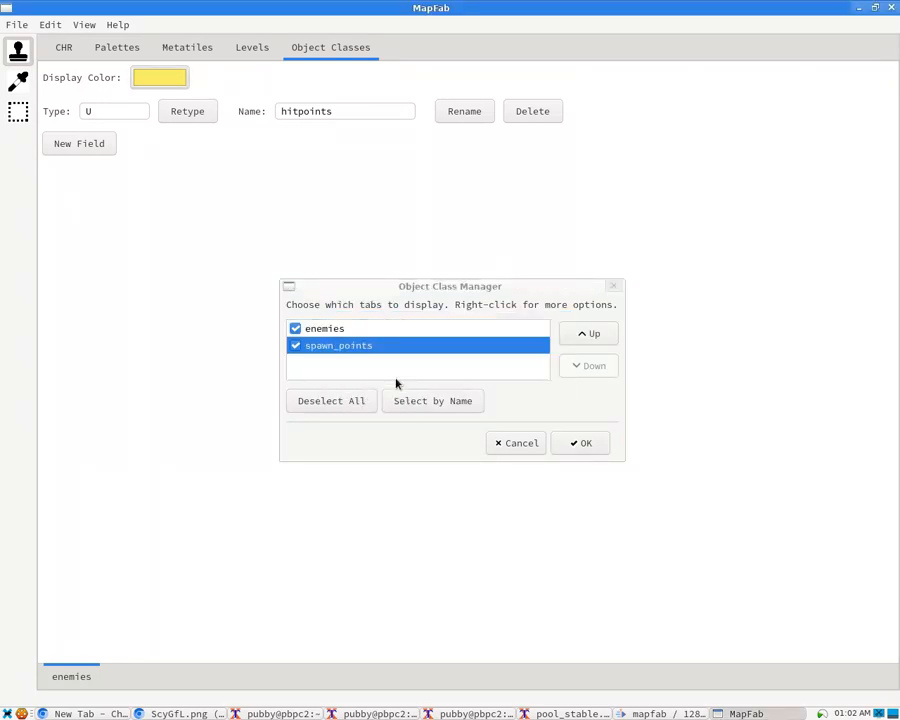
left_click(575, 443)
Set the spawn_points class's display color to light red
left_click(150, 78)
left_click(454, 288)
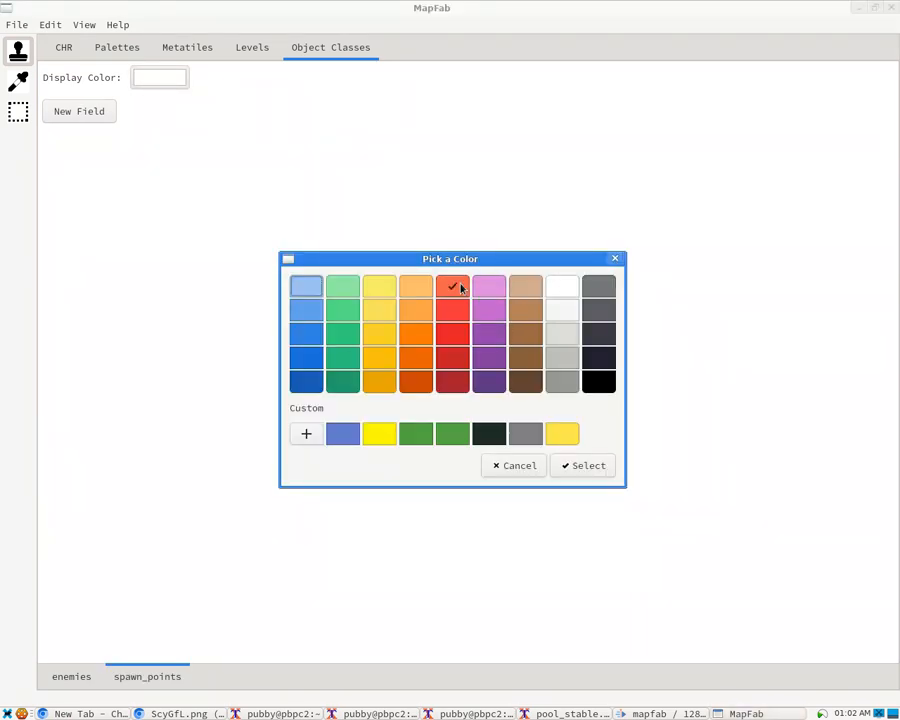
left_click(585, 465)
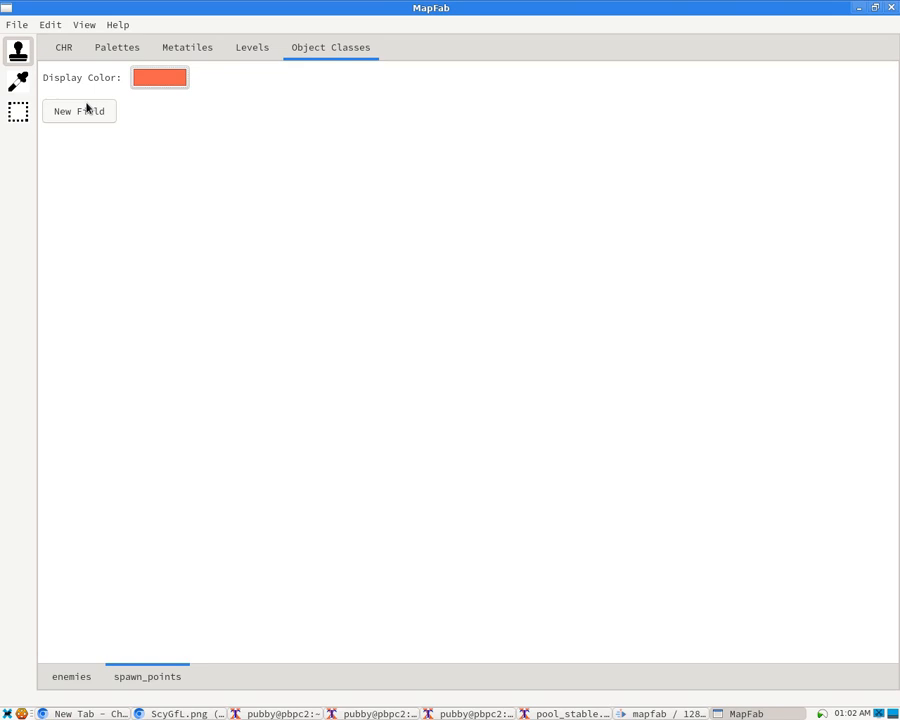
Set the object picker to the spawn_points class and place a spawn point just below the level's dark blue upper wall
left_click(262, 50)
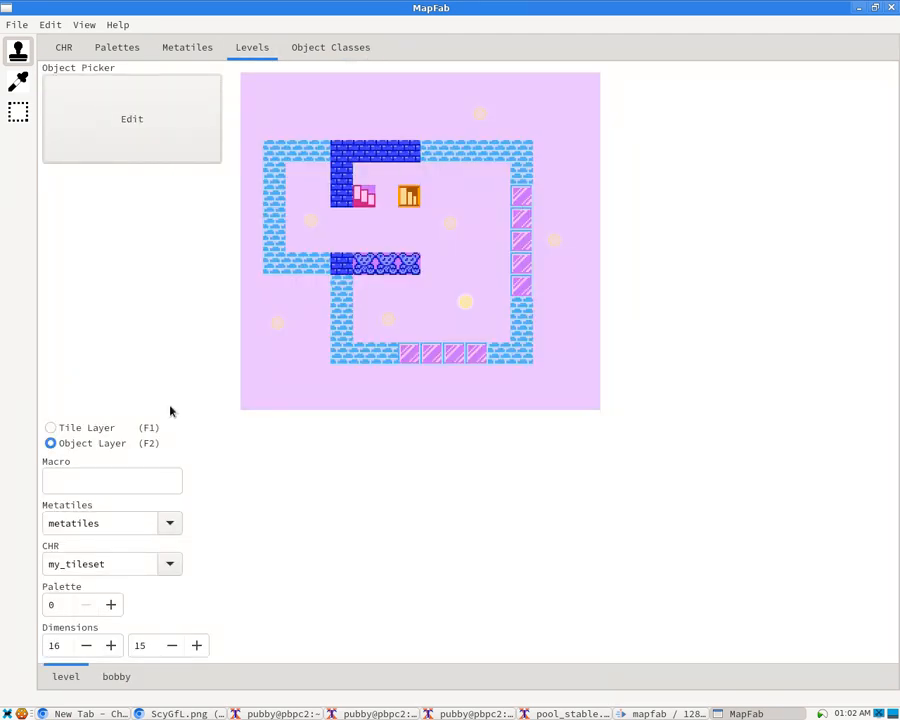
left_click(146, 130)
left_click(456, 184)
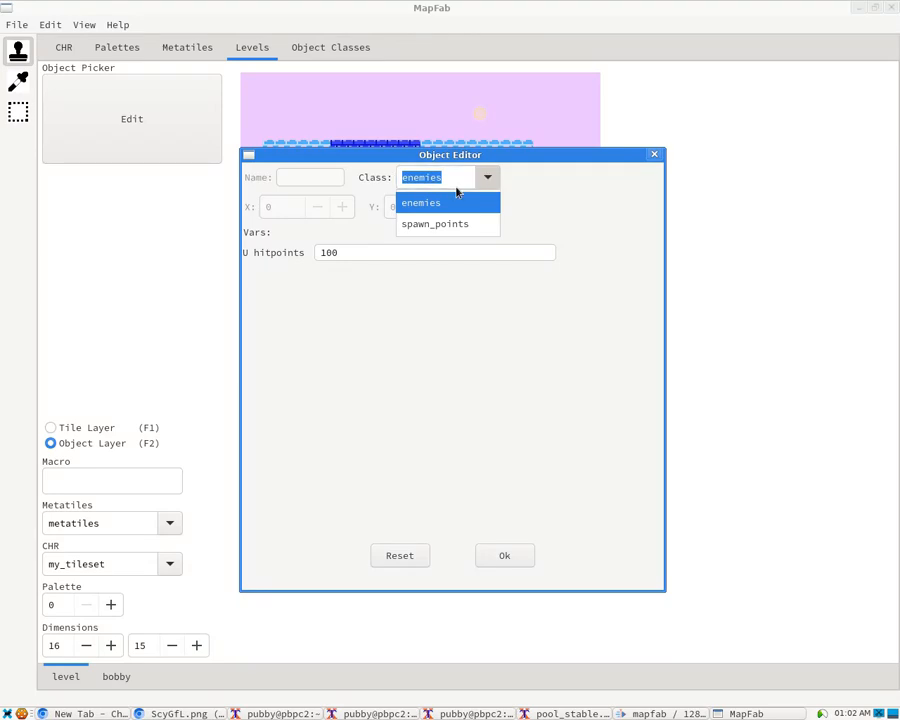
left_click(456, 224)
left_click(505, 555)
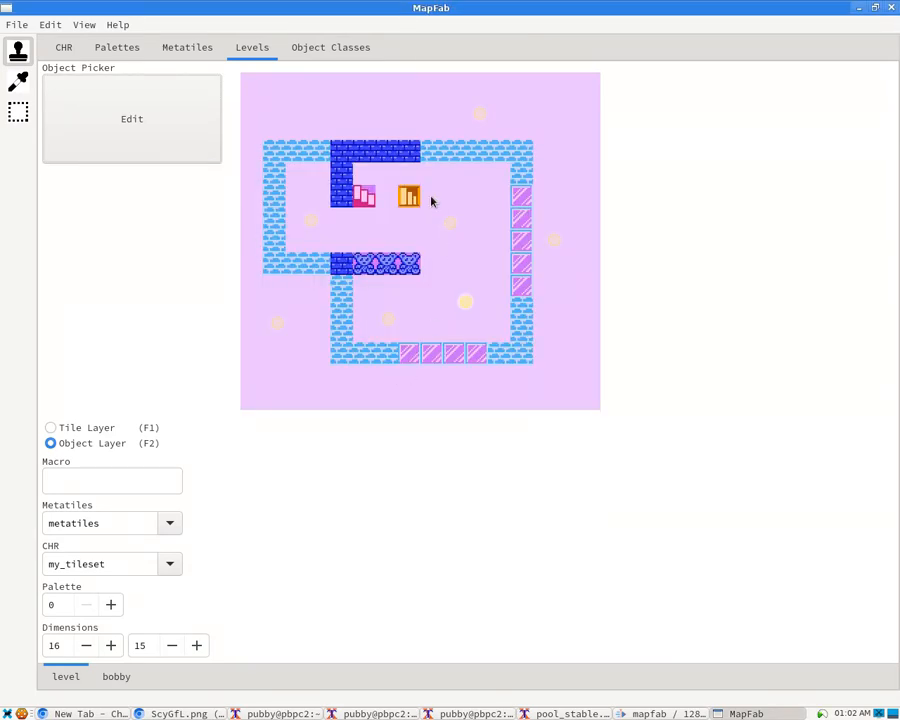
left_click(387, 175)
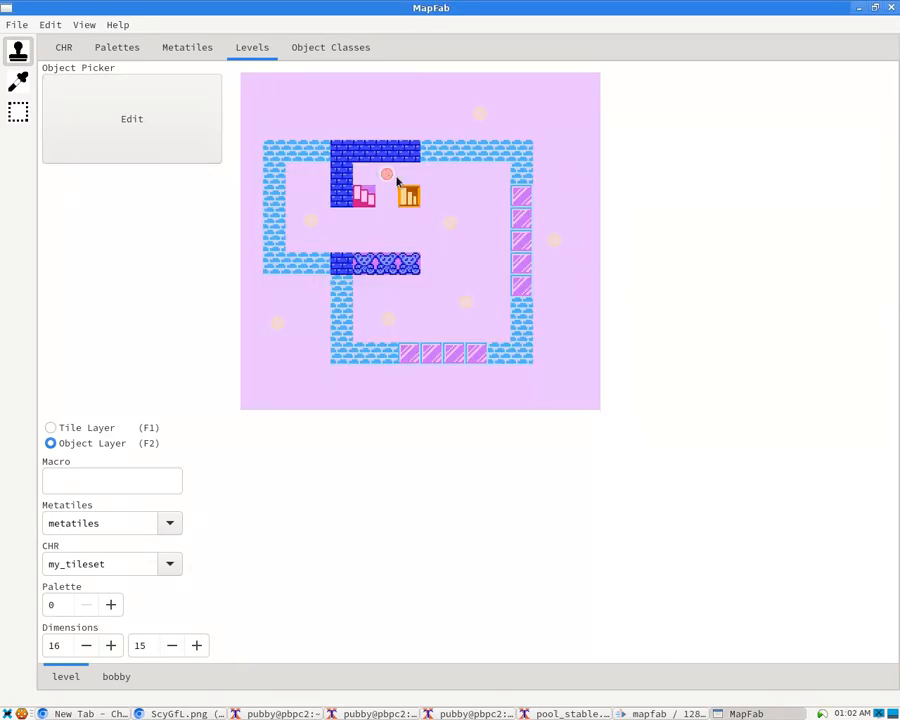
left_click(405, 196)
Open the bobby level's object layer and place a spawn point in the lower-left corner of the open area between the walls
left_click(128, 672)
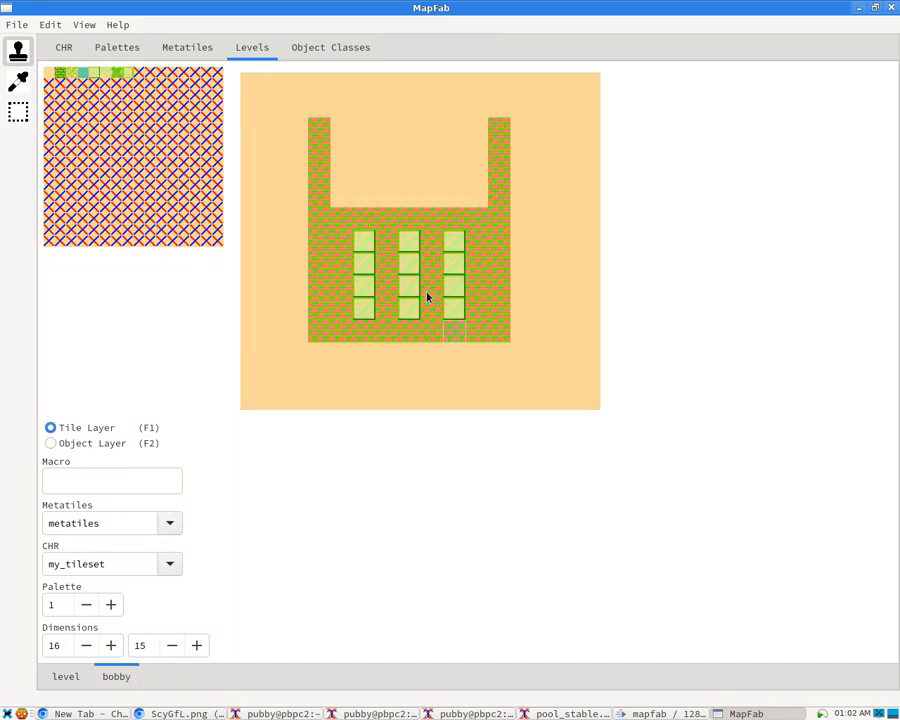
left_click(97, 441)
left_click(151, 128)
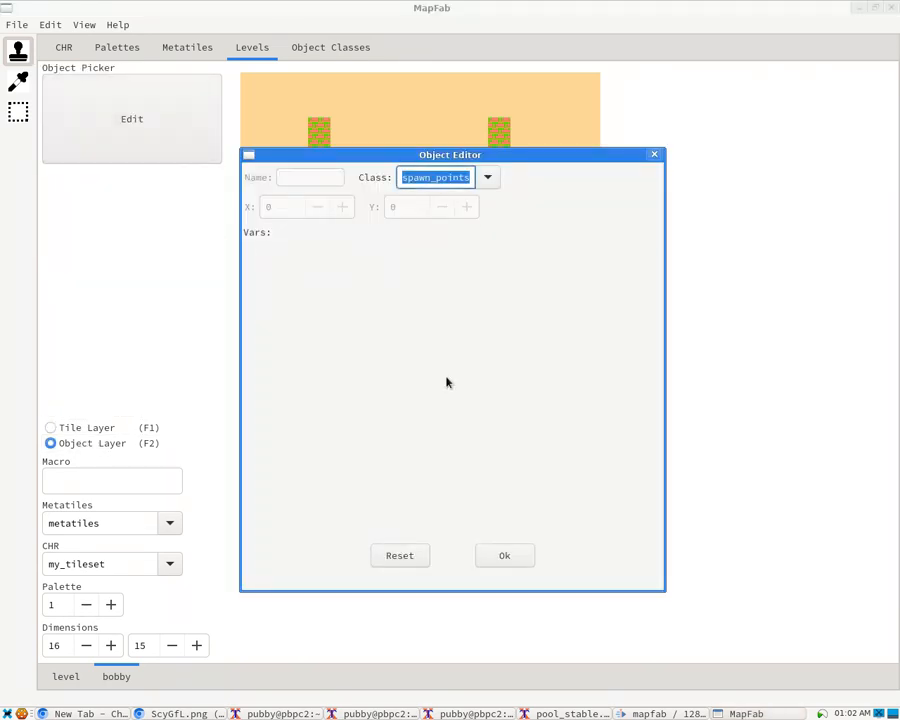
key("Escape")
left_click(344, 194)
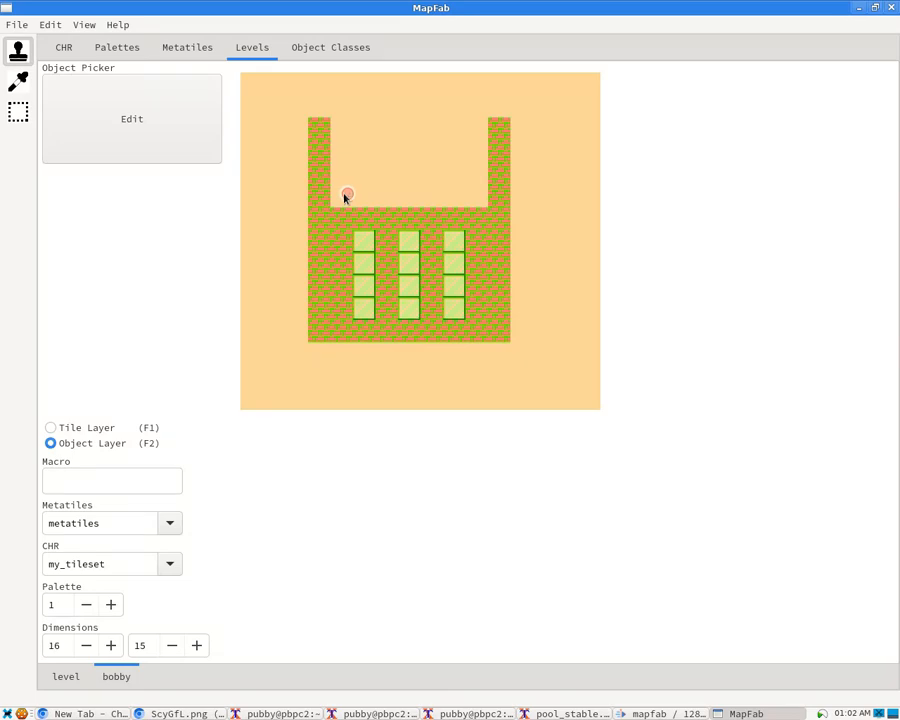
Set the object picker to a class other than spawn_points and place three objects in the open area between bobby's upright walls
left_click(173, 147)
left_click(482, 182)
left_click(448, 222)
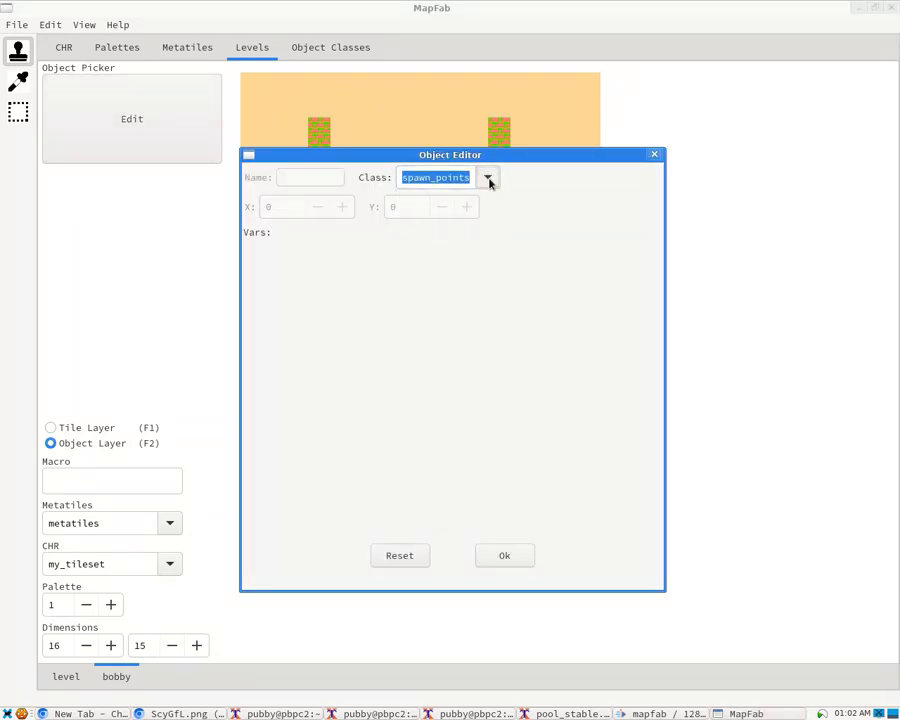
left_click(480, 185)
left_click(462, 200)
left_click(505, 557)
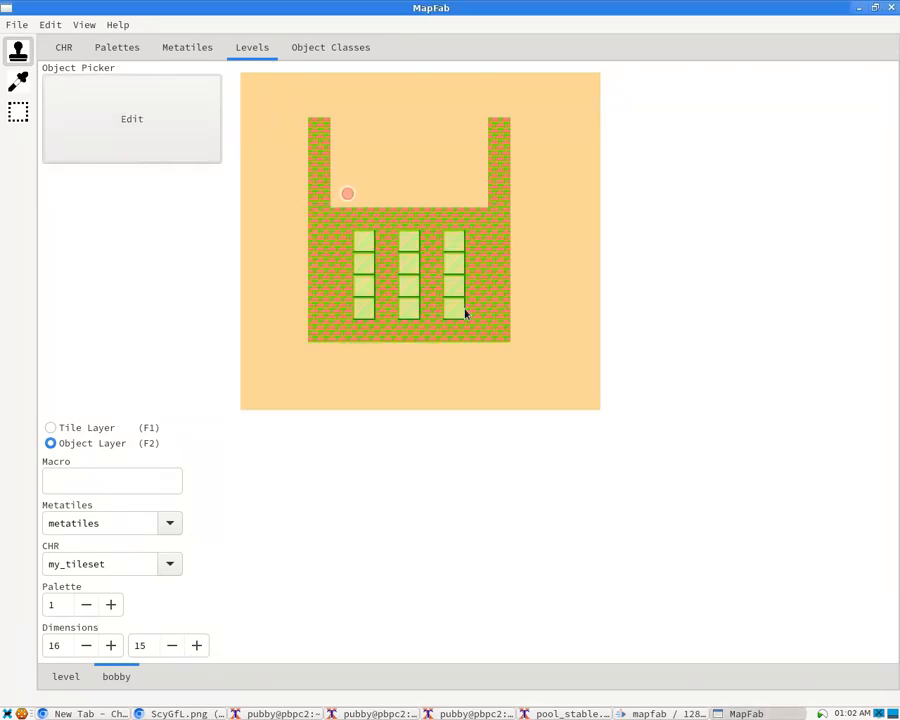
left_click(470, 191)
left_click(428, 118)
left_click(414, 168)
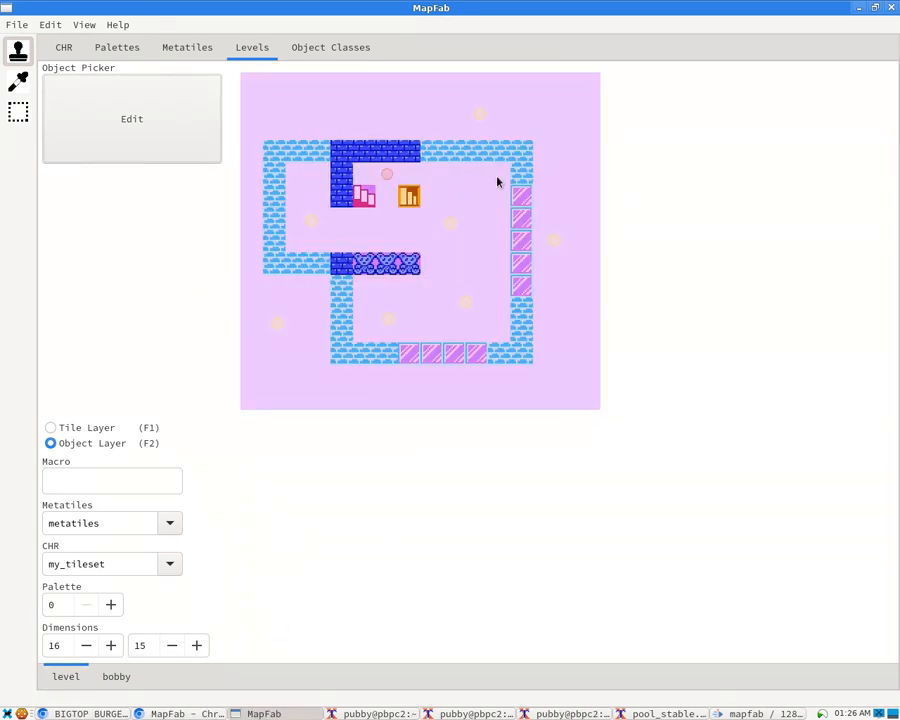
left_click(165, 52)
left_click(100, 52)
left_click(70, 51)
left_click(245, 60)
Switch to the MapFab documentation in the browser and examine the .mapfab File Format section and its field definitions
key("alt+Tab")
left_click_drag(546, 251, 250, 251)
left_click(434, 294)
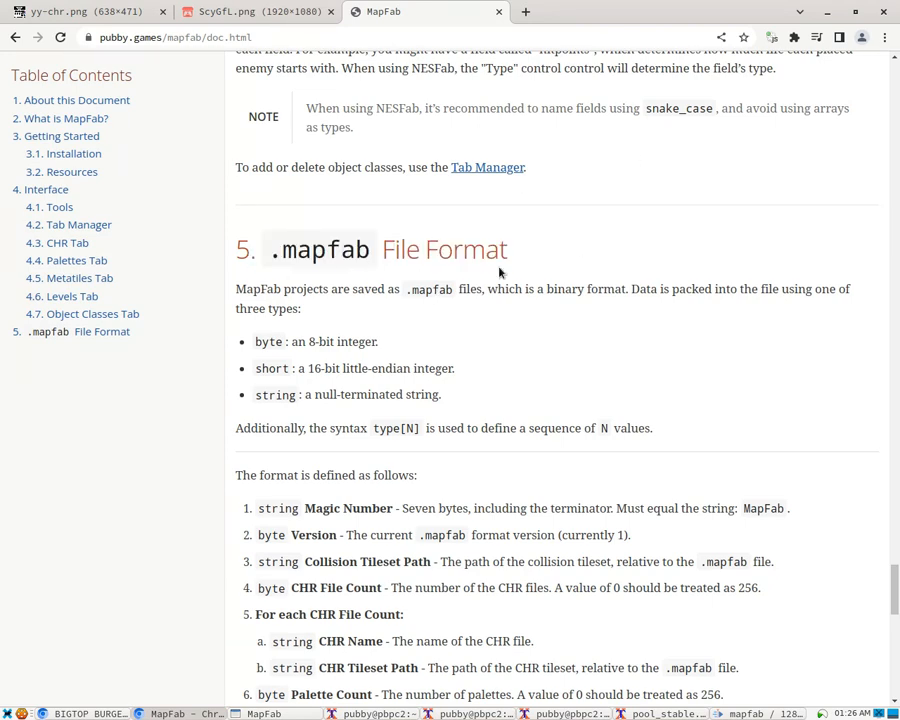
scroll(458, 321, "down", 4)
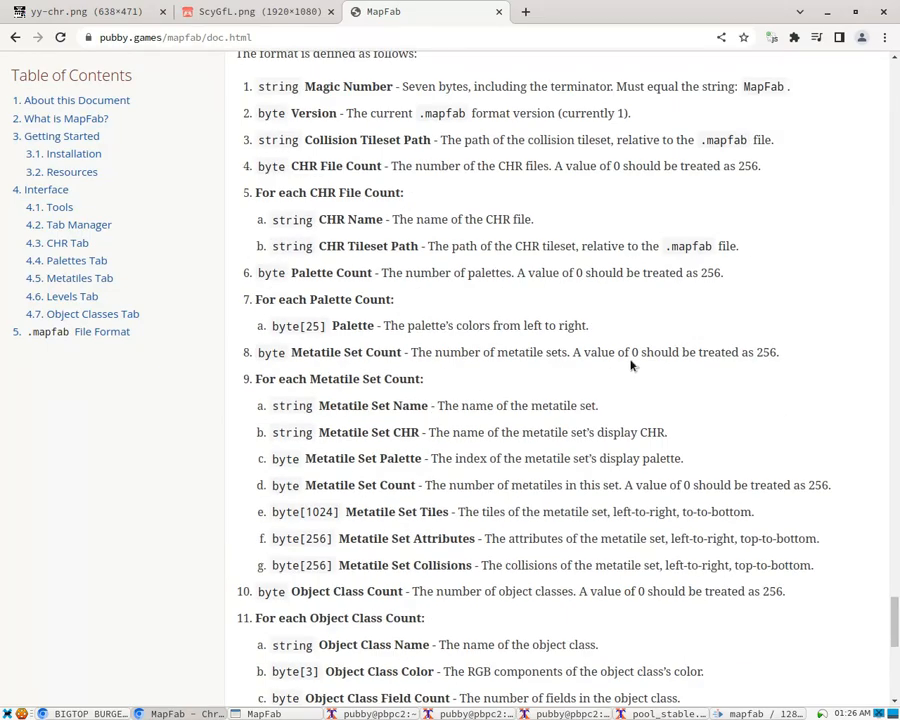
scroll(480, 438, "down", 3)
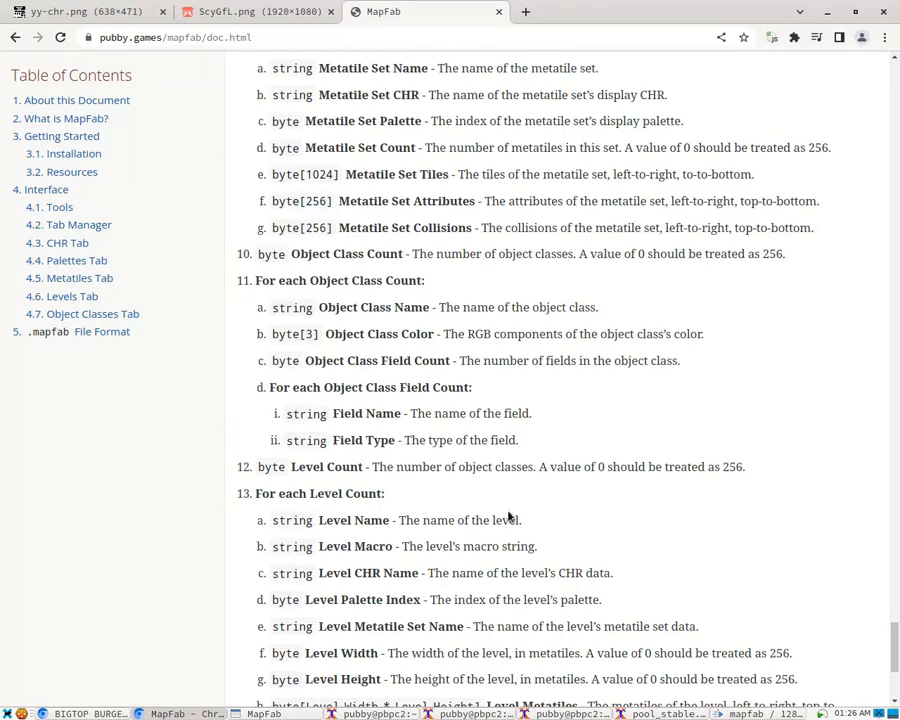
scroll(508, 517, "up", 10)
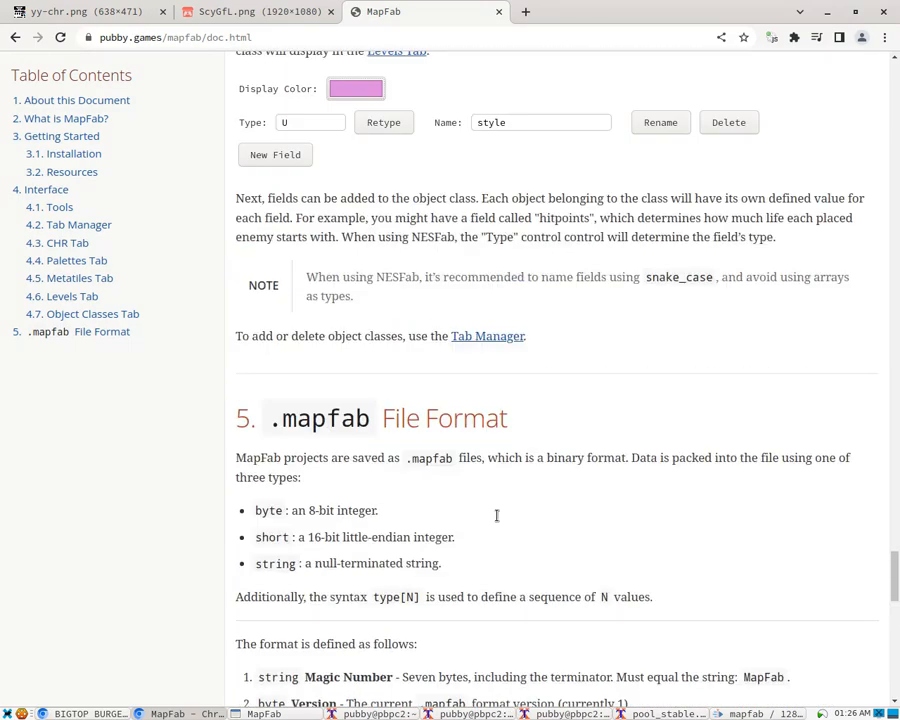